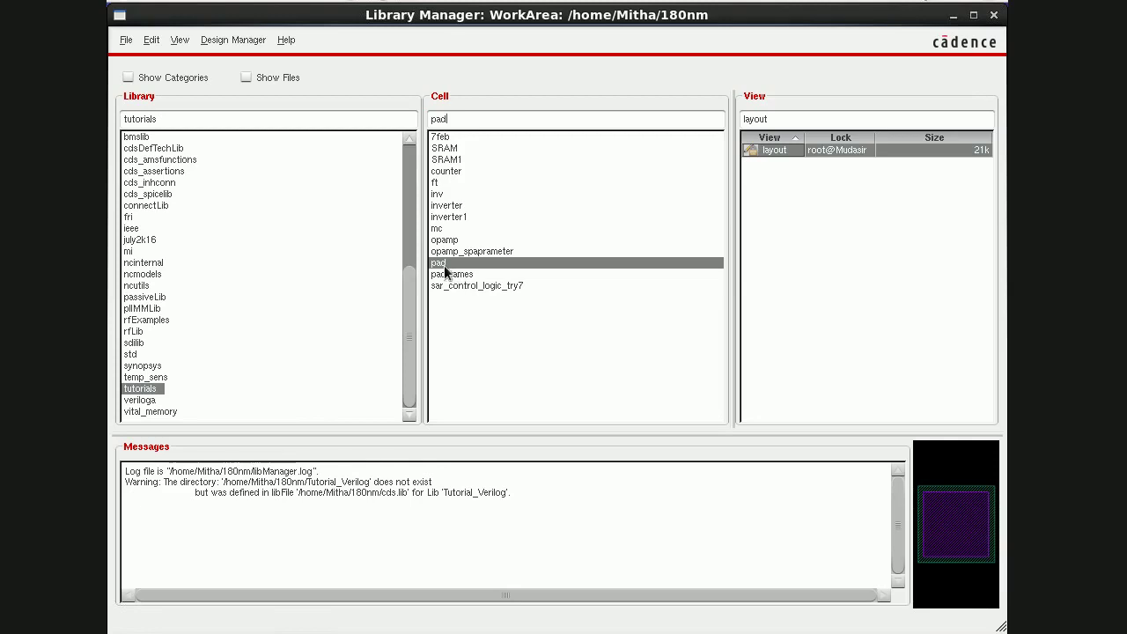
Step: Create a schematic cell view for the pad cell and open it in Schematics L
click(125, 39)
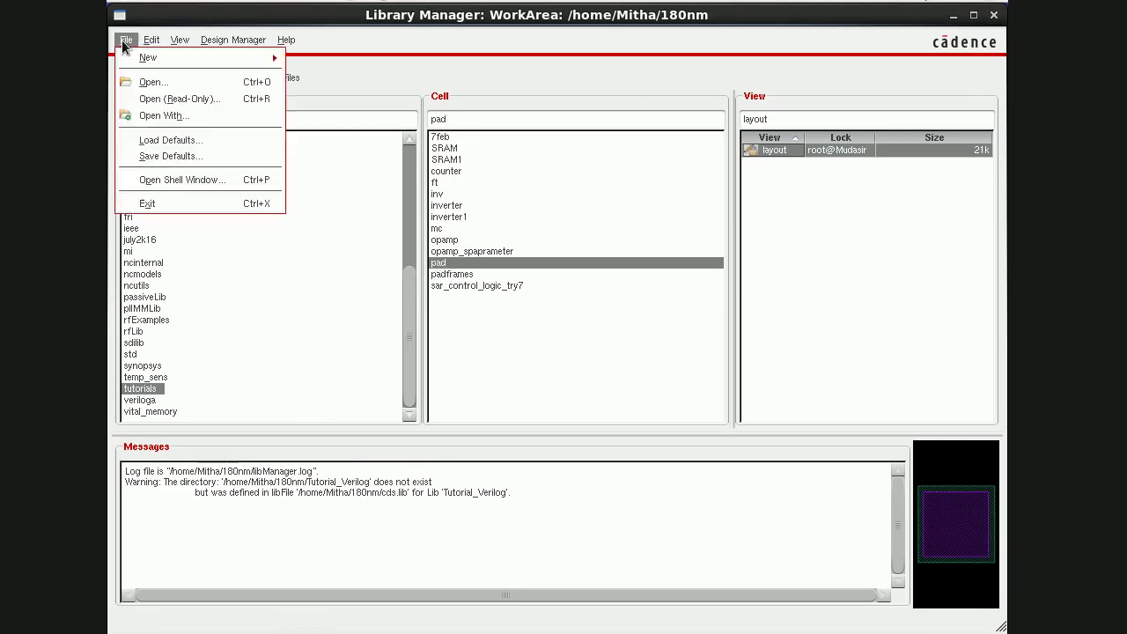
mouse_move(220, 57)
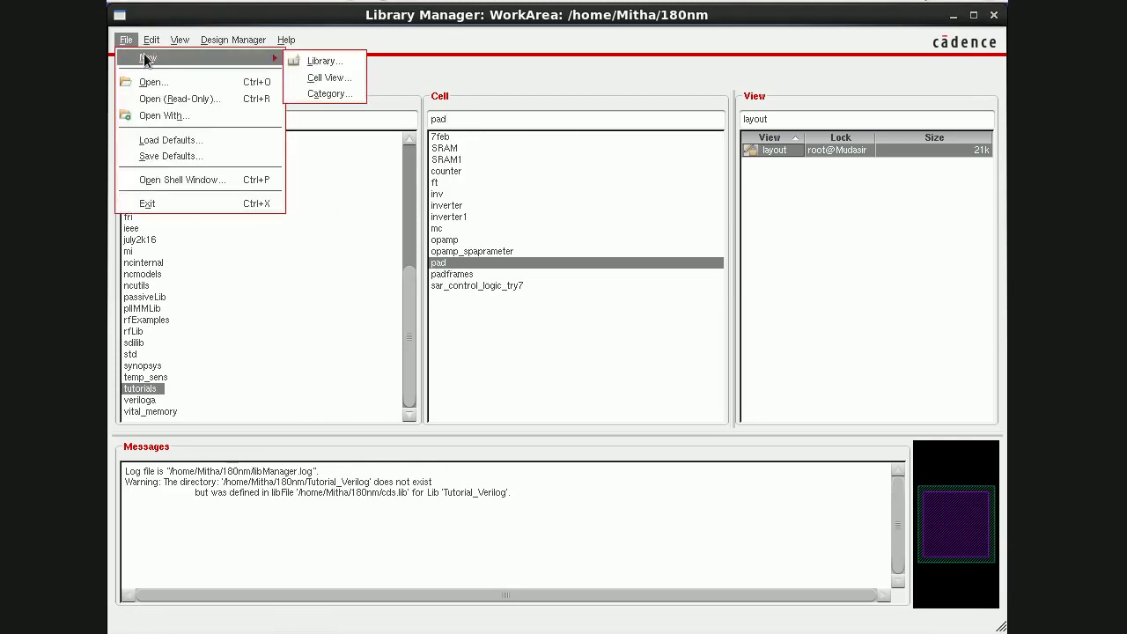
click(313, 78)
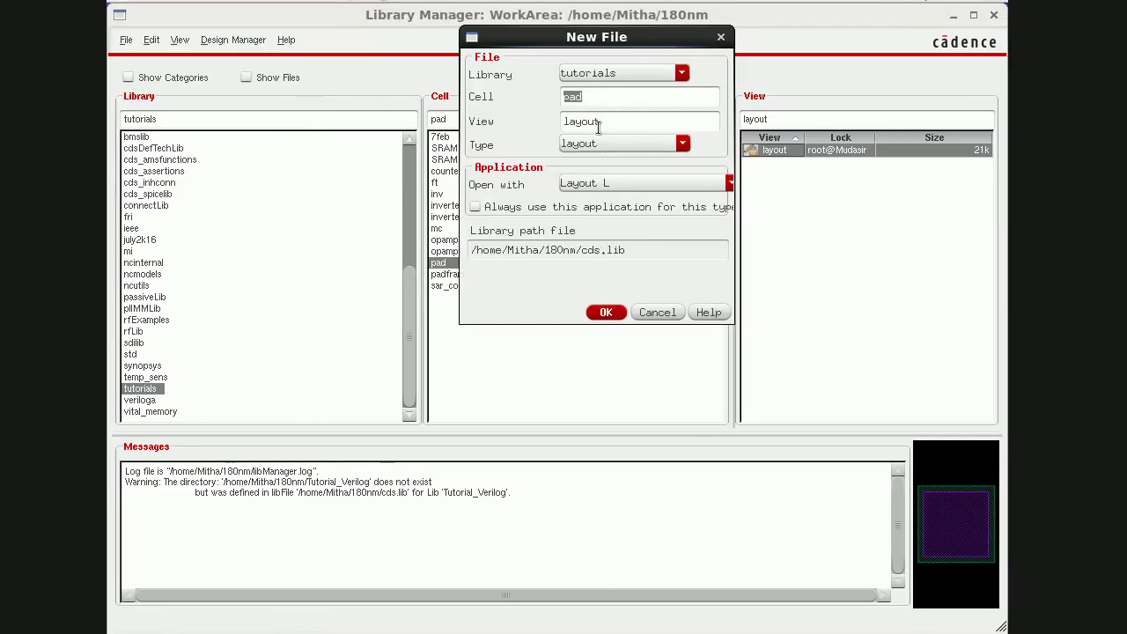
click(682, 143)
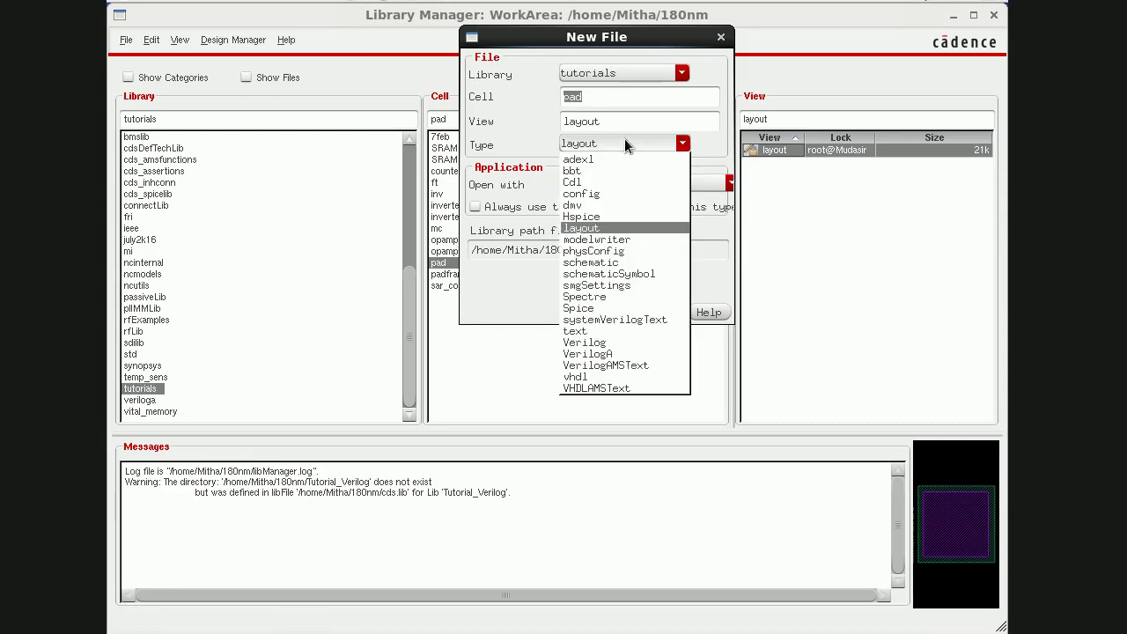
click(603, 263)
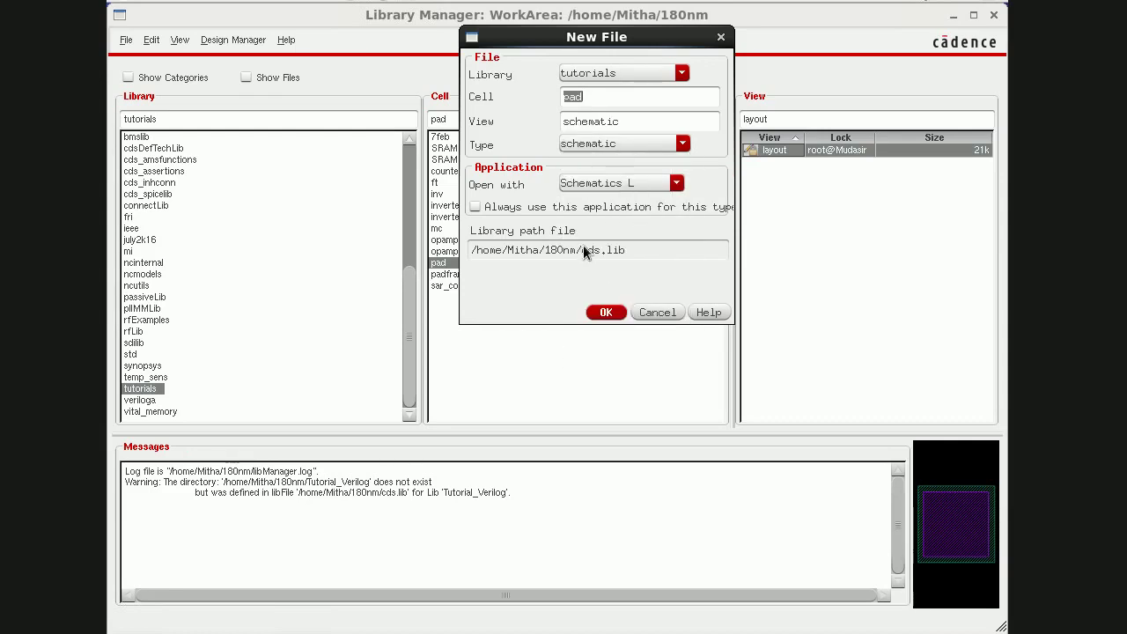
click(605, 314)
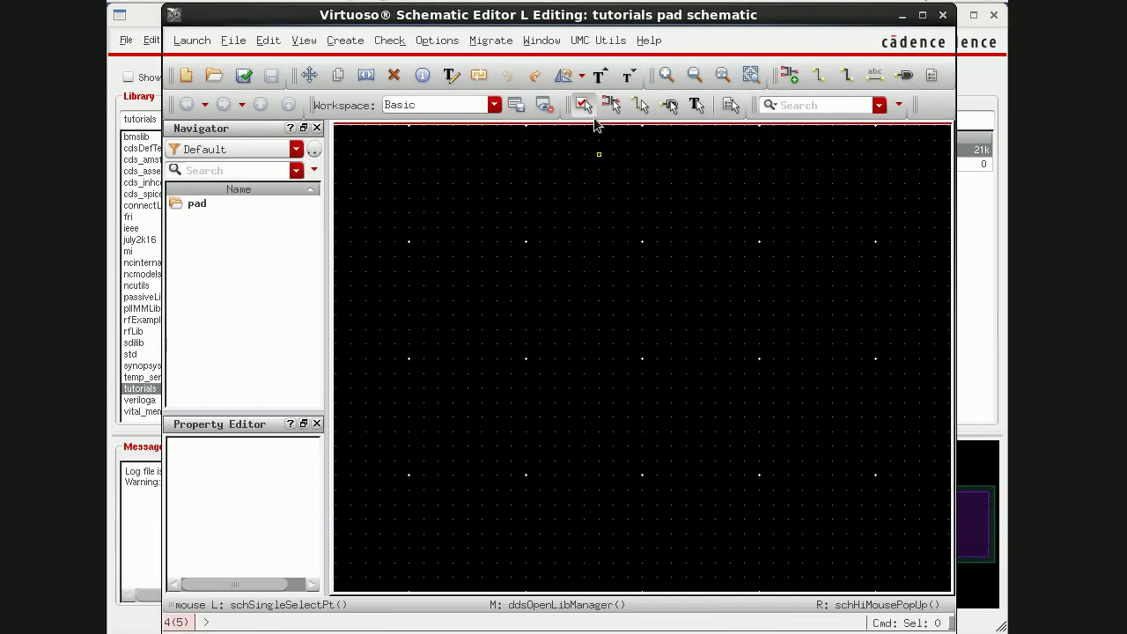
Step: Maximize the editor and place an inputOutput pin named 'pad' at the canvas centre
double_click(591, 16)
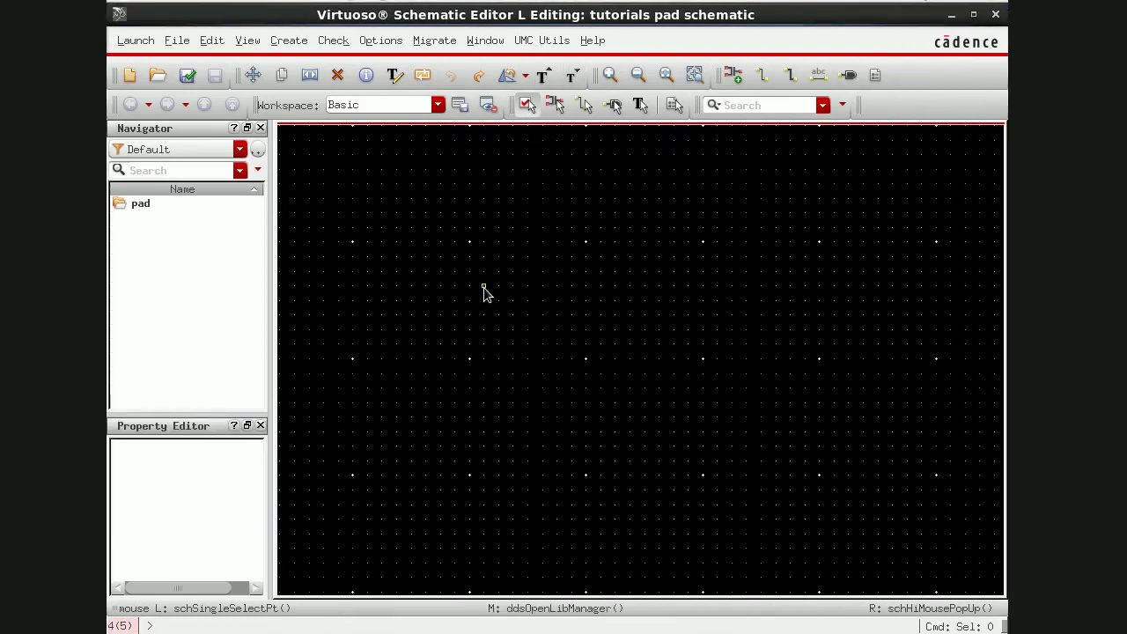
click(848, 75)
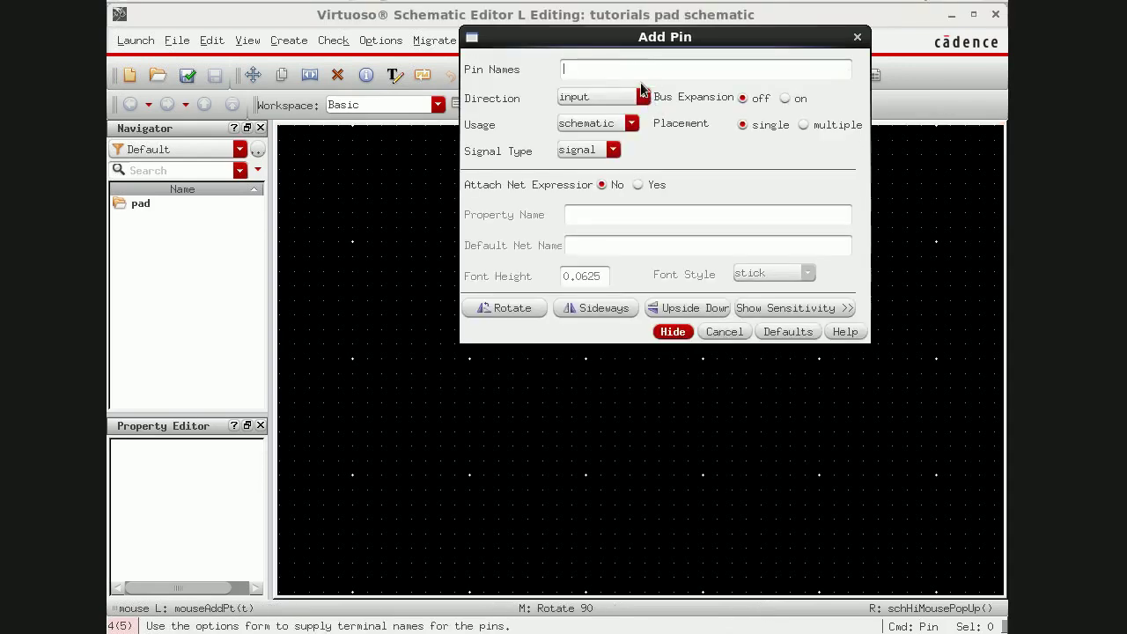
text(pad)
click(590, 98)
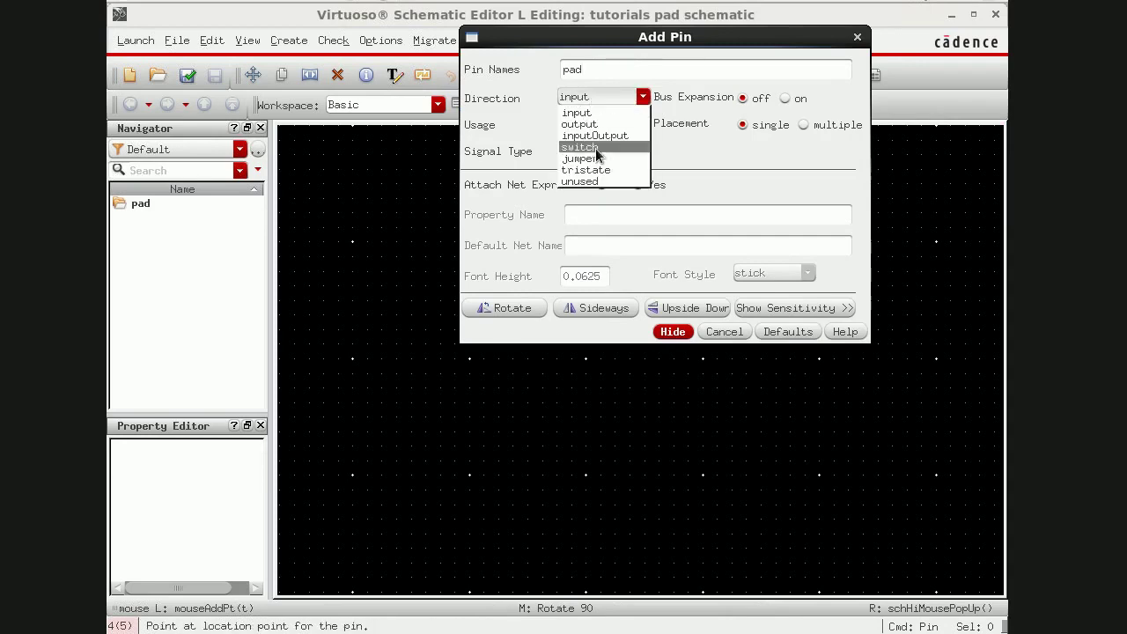
click(584, 134)
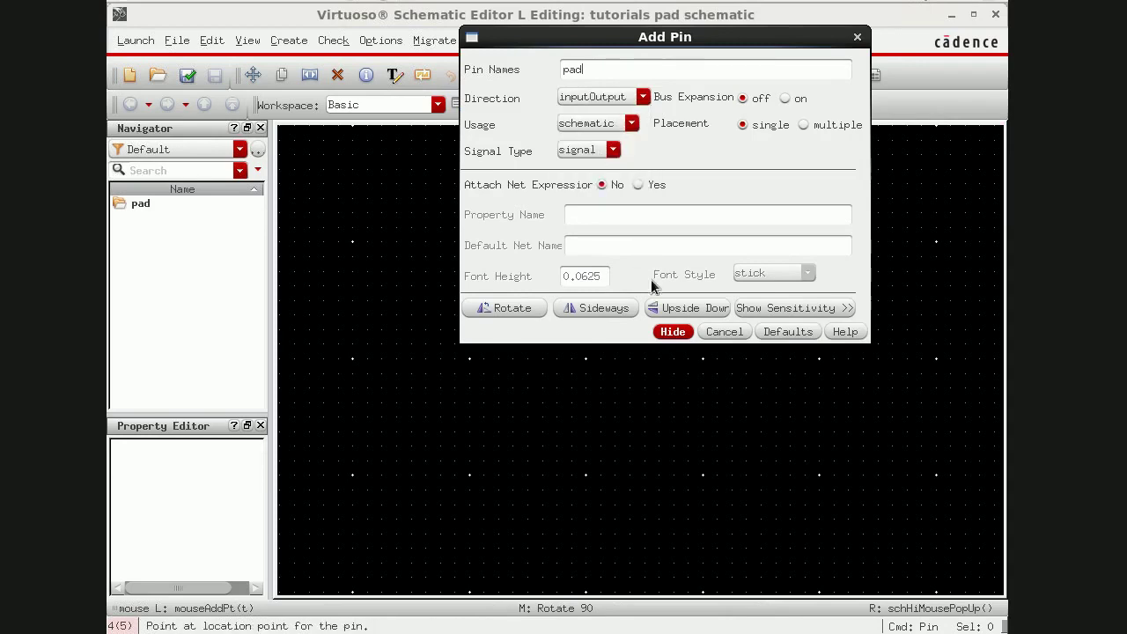
click(672, 333)
click(640, 344)
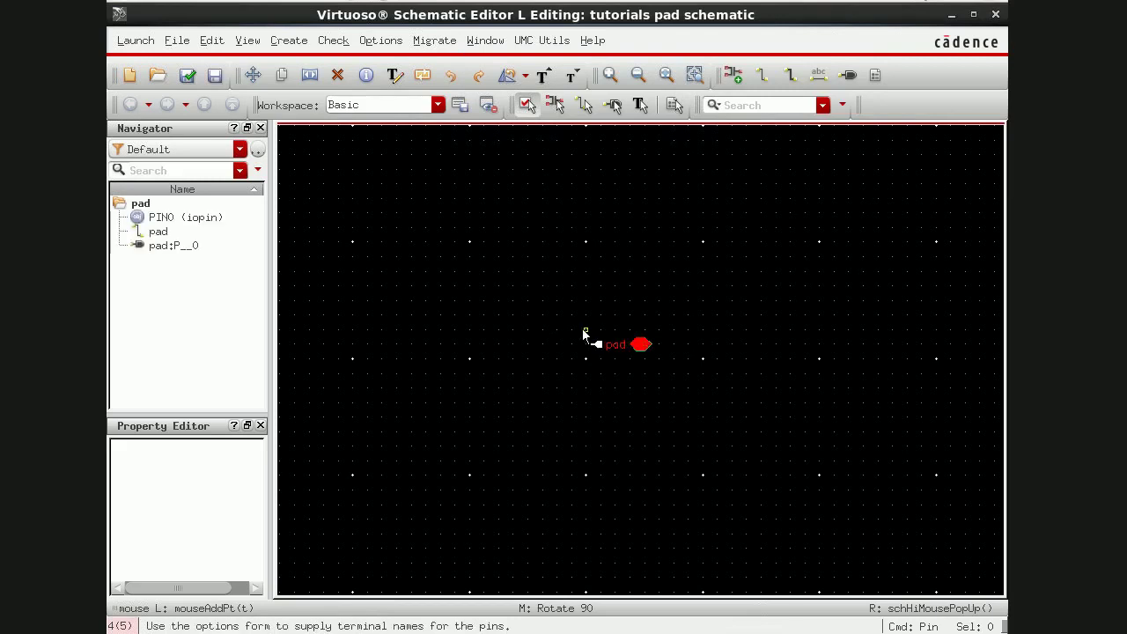
Step: Check and save the pad schematic, ignore the floating pin warning, then save again
click(187, 76)
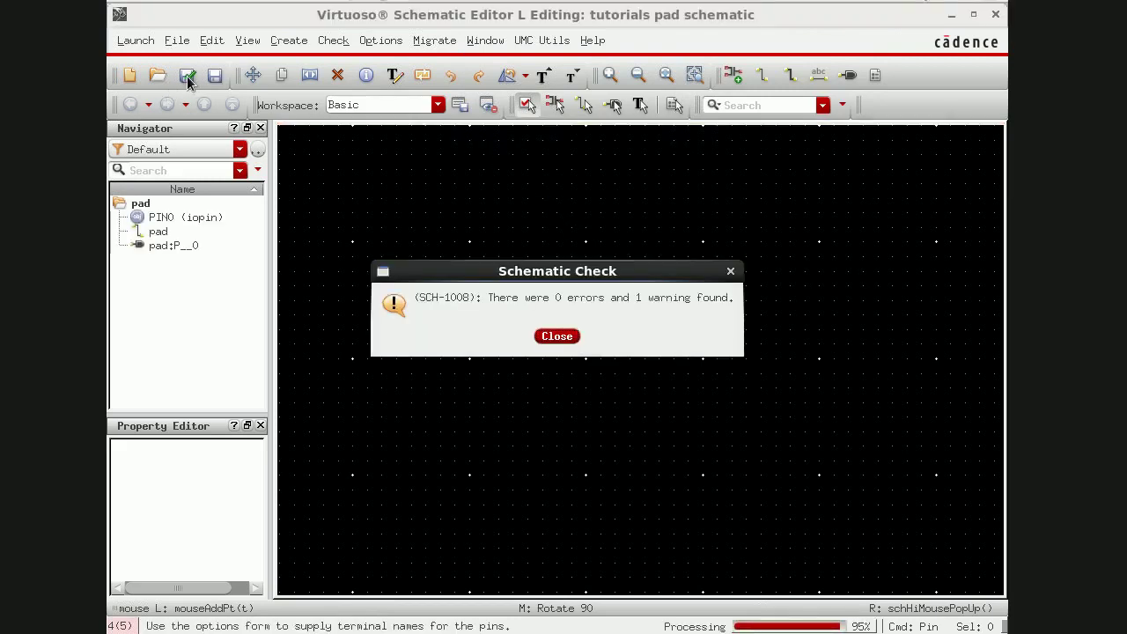
click(547, 336)
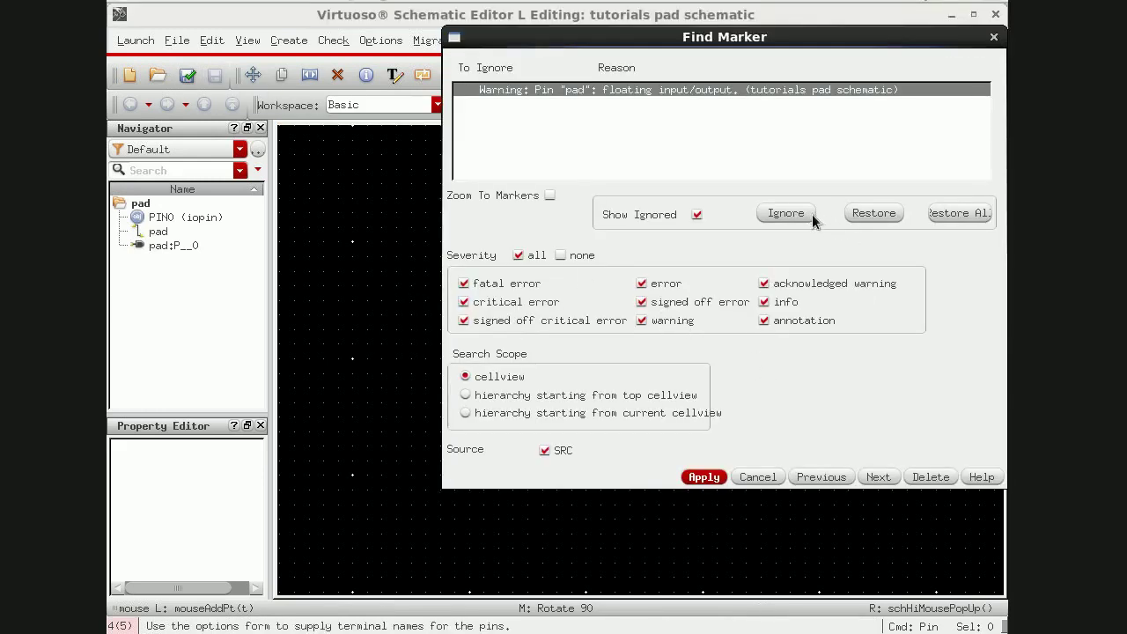
click(795, 213)
click(994, 37)
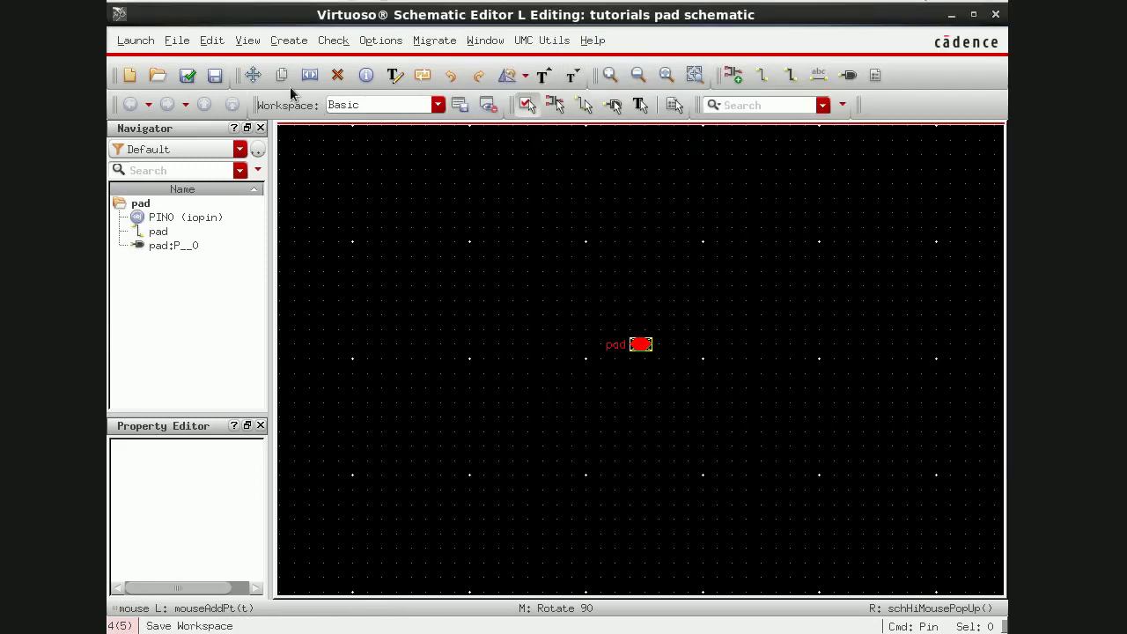
click(188, 75)
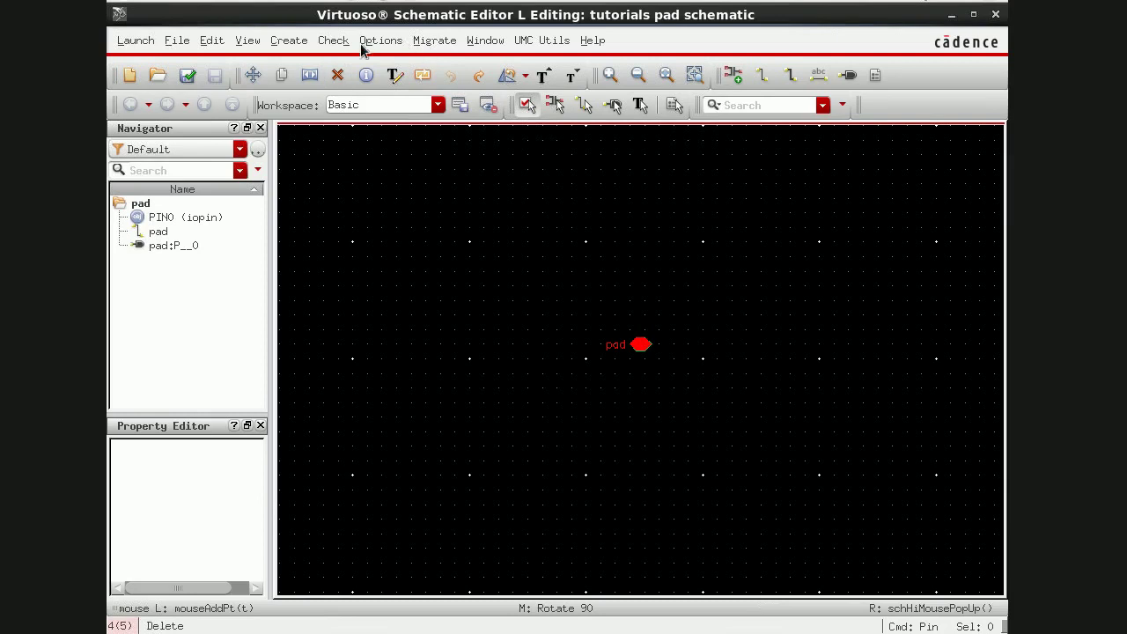
Step: Derive a symbol cellview from the pad schematic, accepting the symbol settings
click(287, 38)
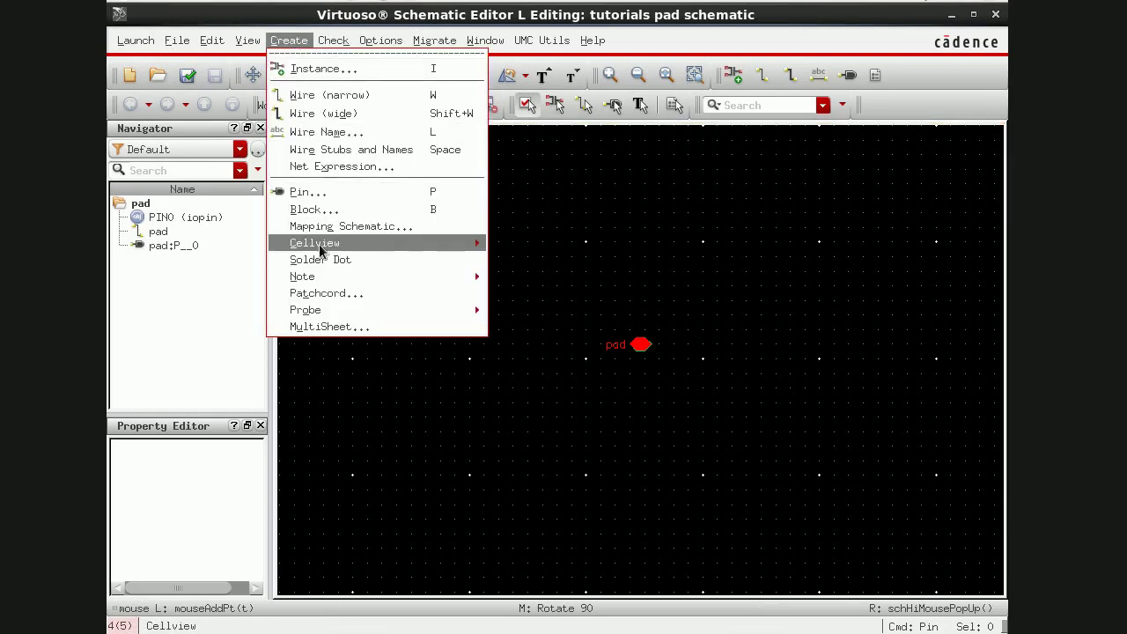
mouse_move(351, 242)
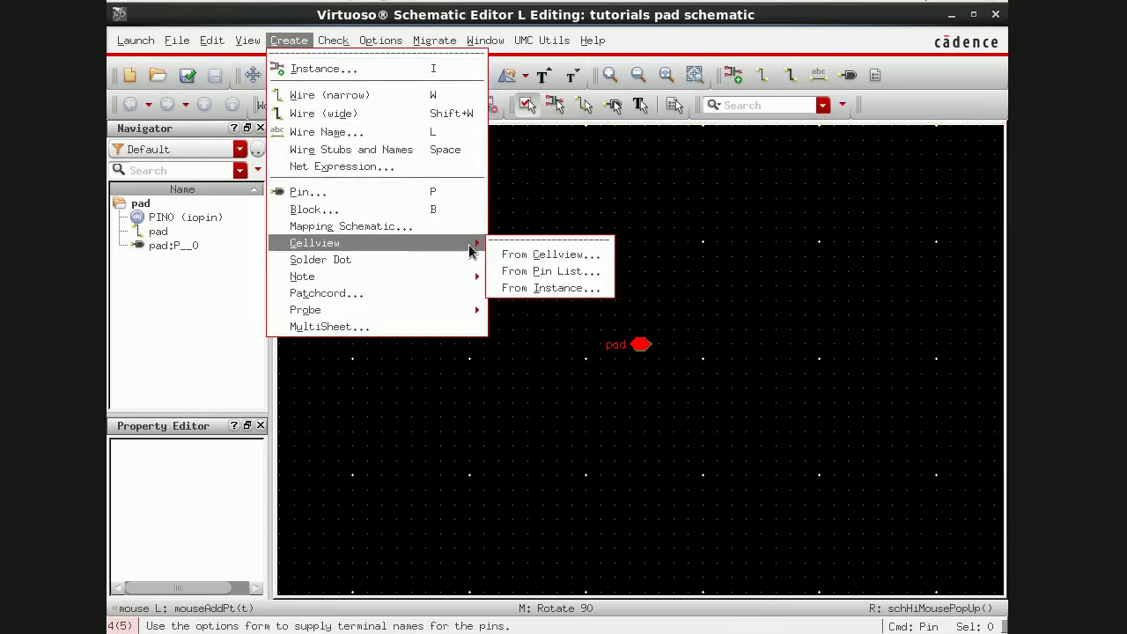
click(520, 258)
click(673, 310)
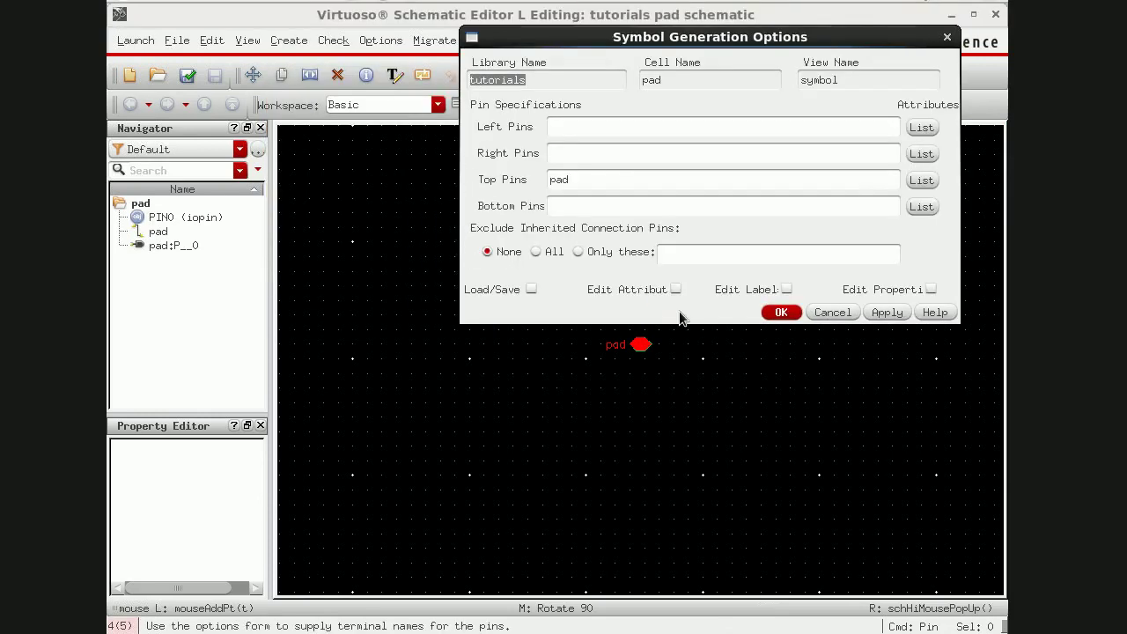
click(774, 315)
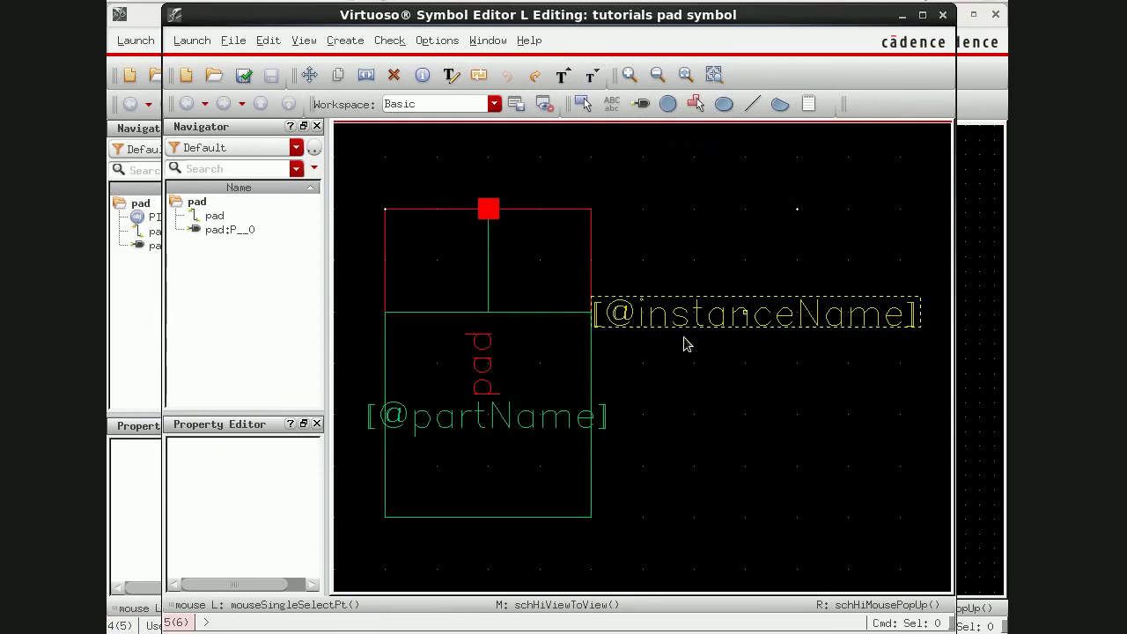
click(636, 326)
key(Delete)
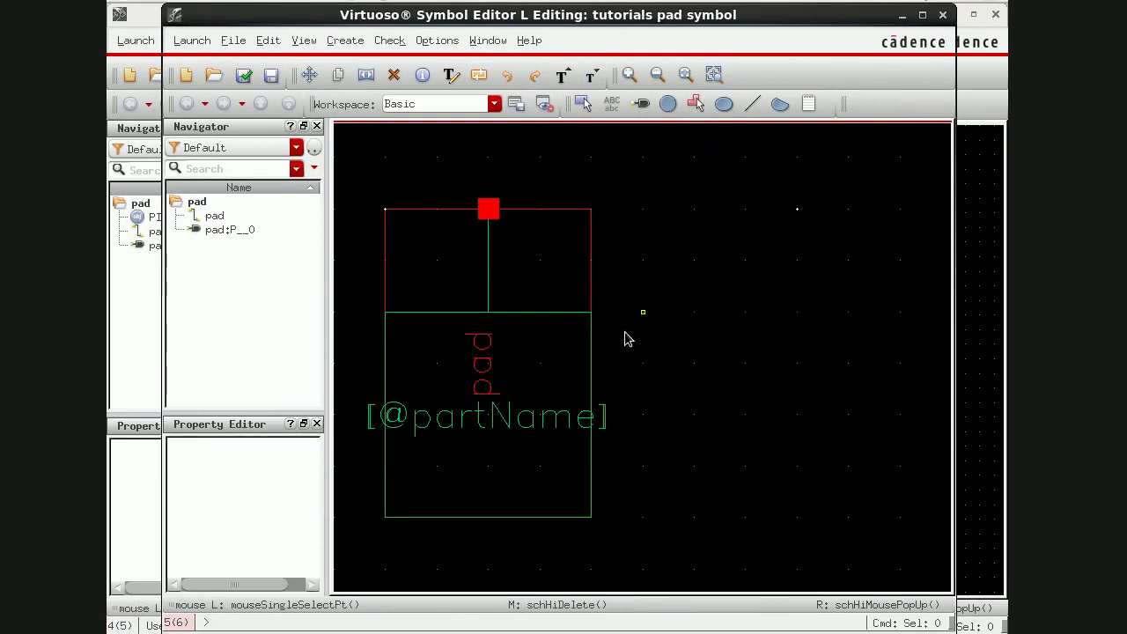
click(519, 431)
click(537, 416)
key(Delete)
click(552, 225)
key(Delete)
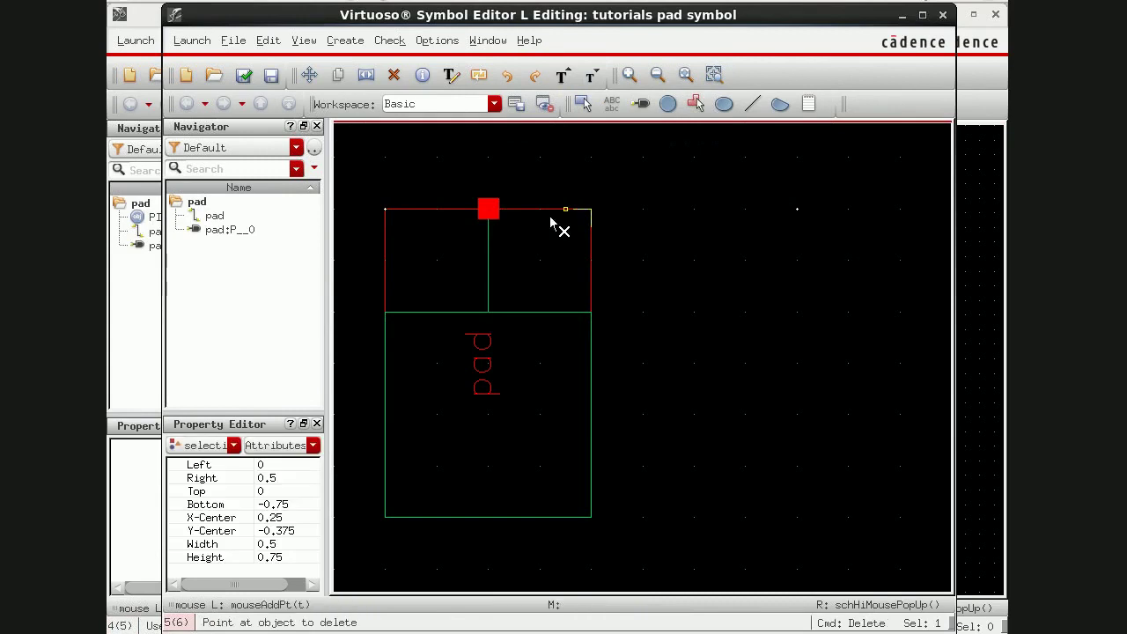
key(Escape)
Step: Rotate the whole pad symbol 90° so its pin faces left, then save and close it
key(shift+r)
click(534, 389)
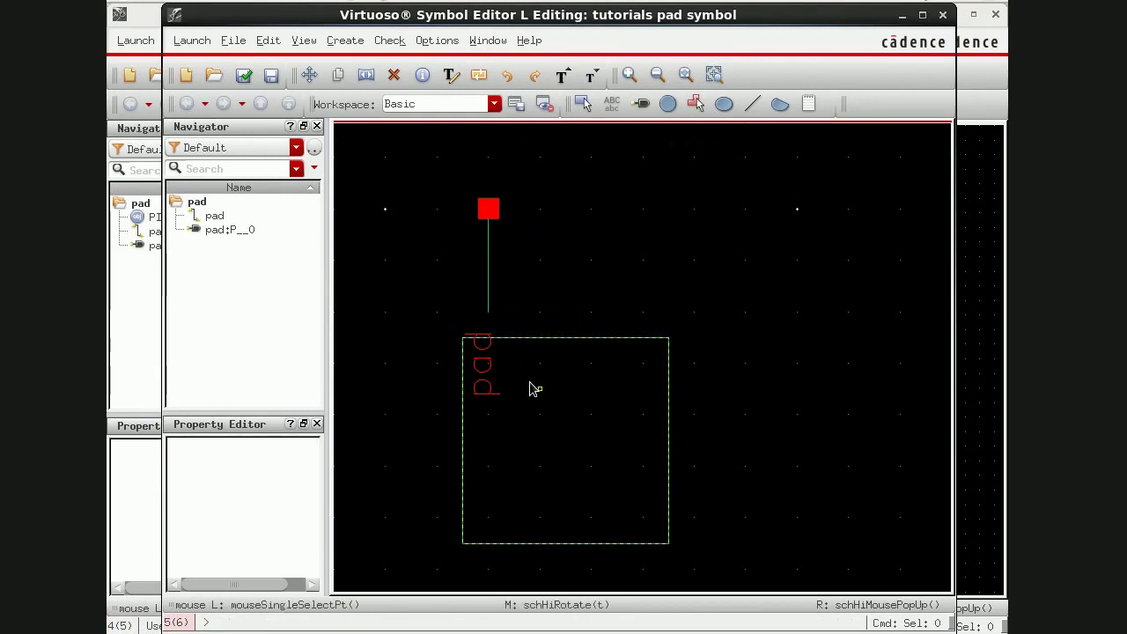
key(Escape)
key(ctrl+a)
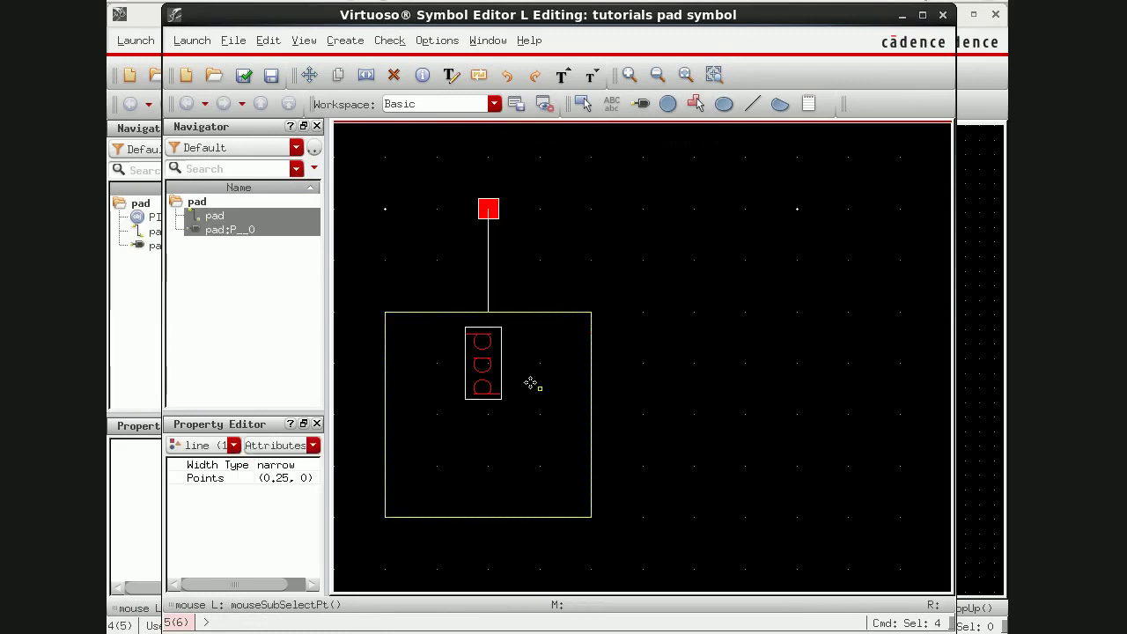
key(shift+r)
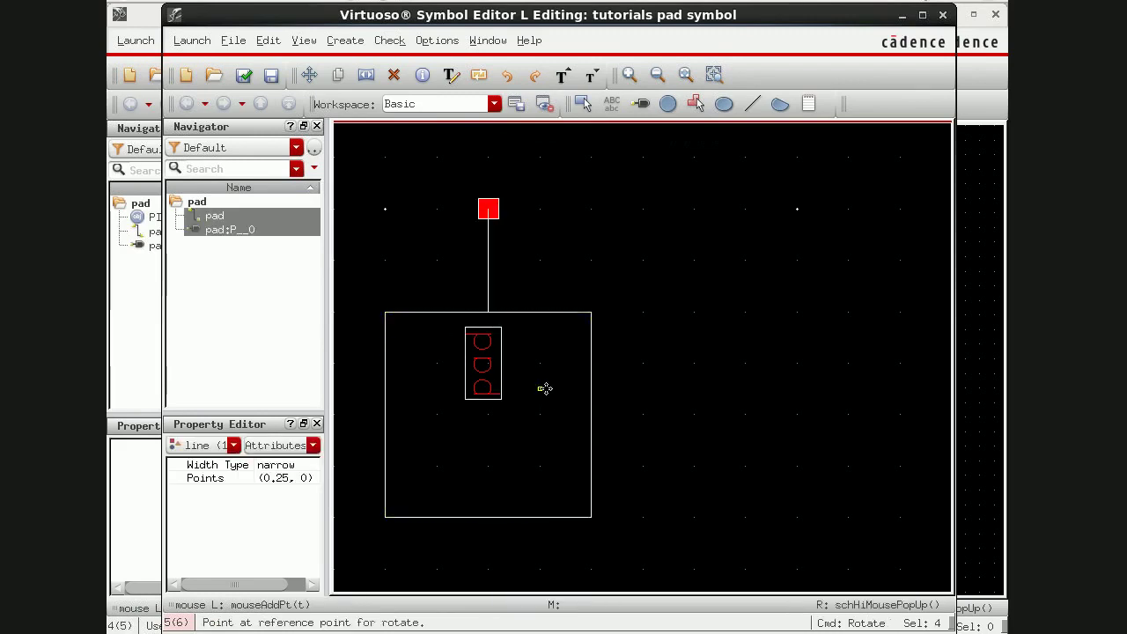
click(543, 390)
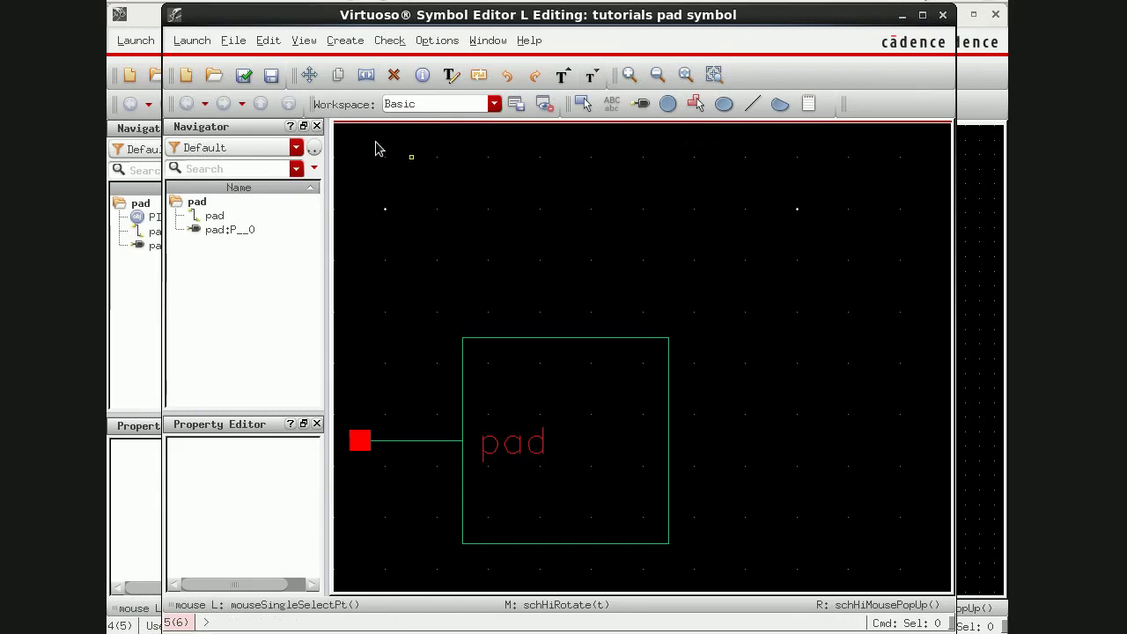
click(244, 76)
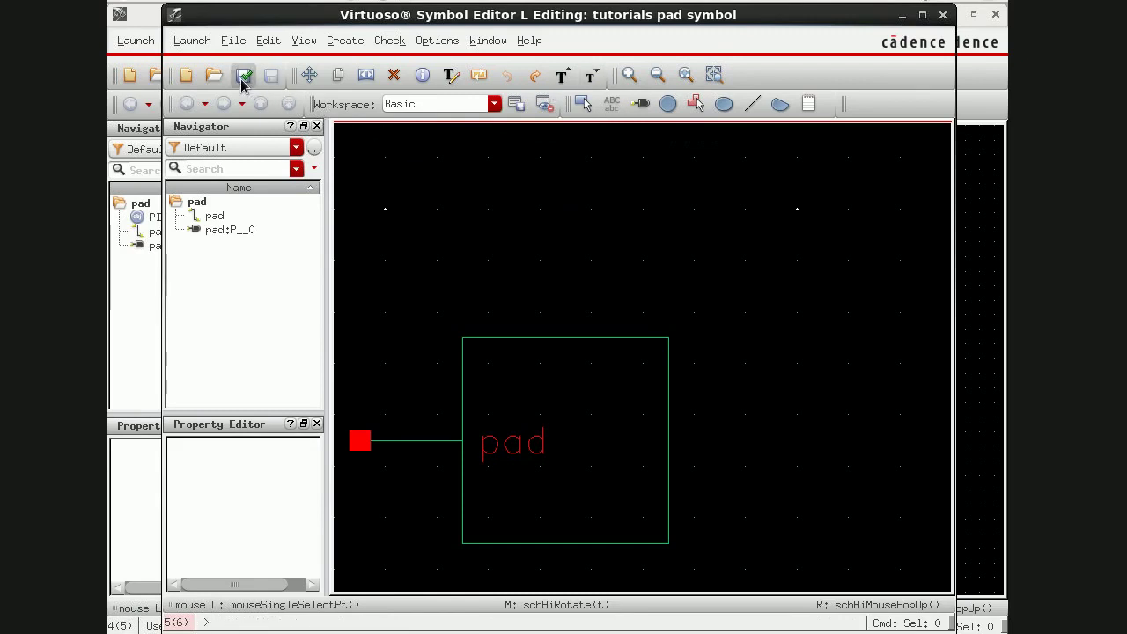
click(942, 15)
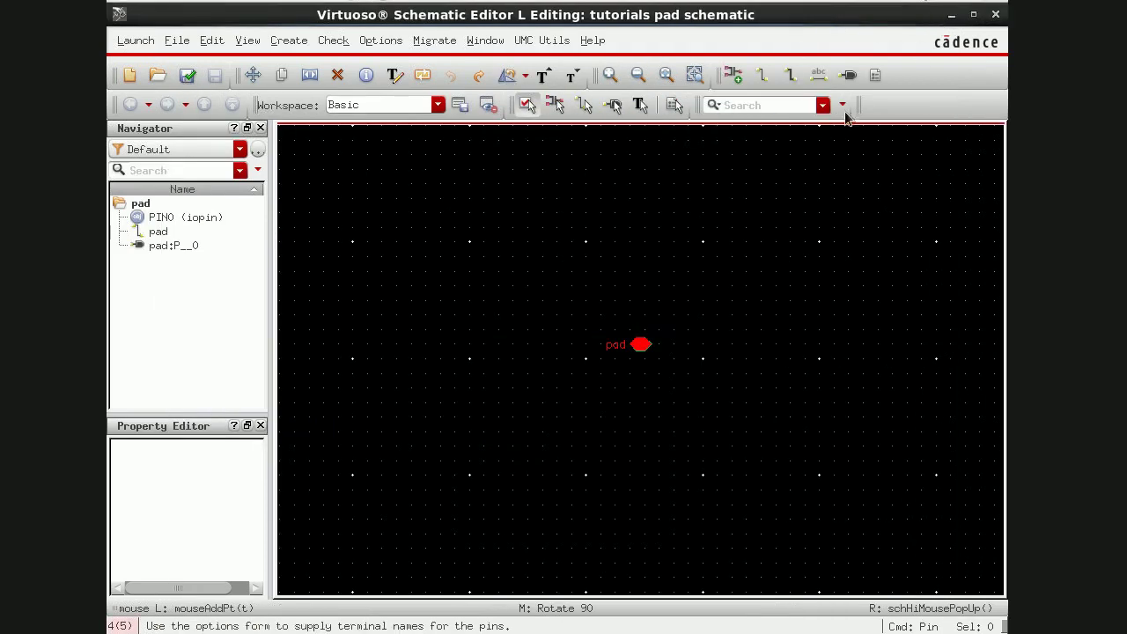
Step: Close the pad schematic and create a schematic cell view for the padframes cell
click(995, 16)
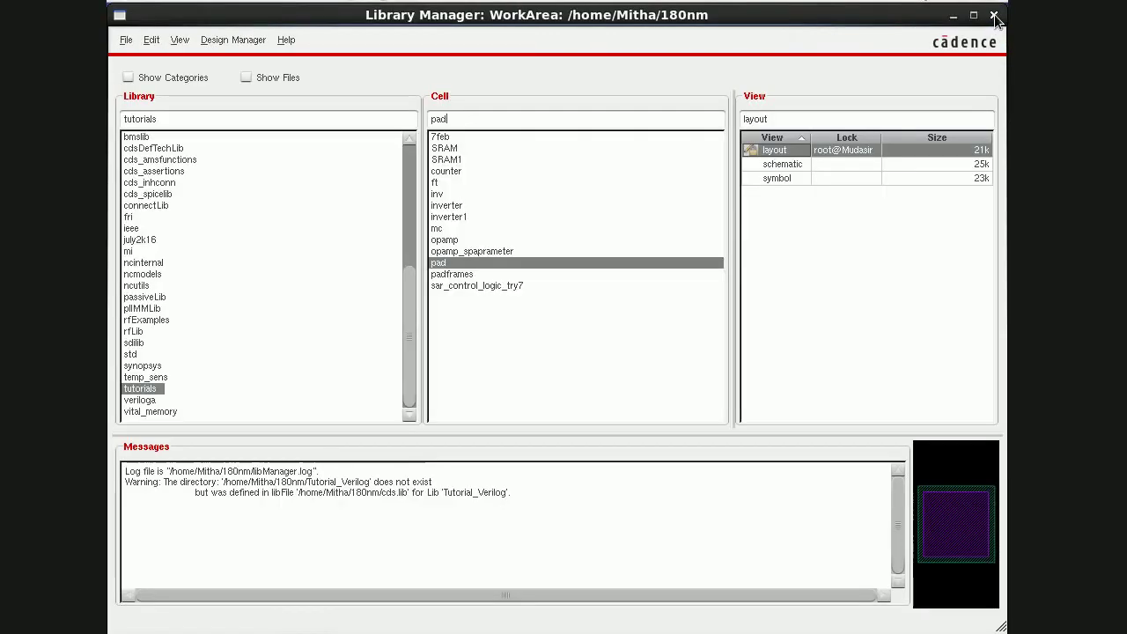
click(447, 276)
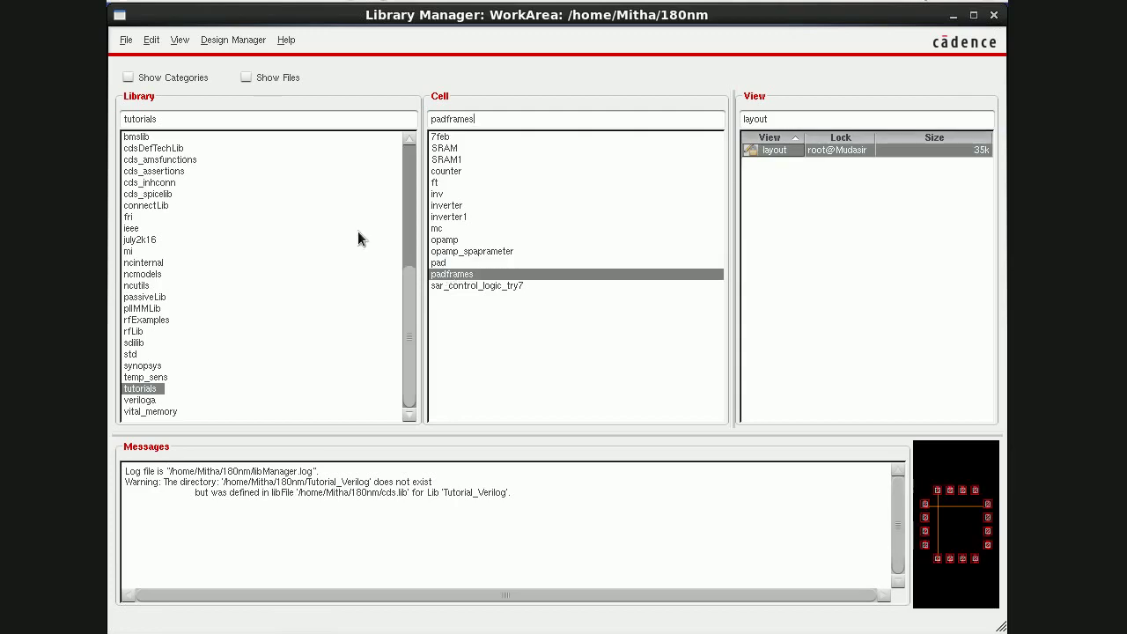
click(126, 40)
mouse_move(178, 59)
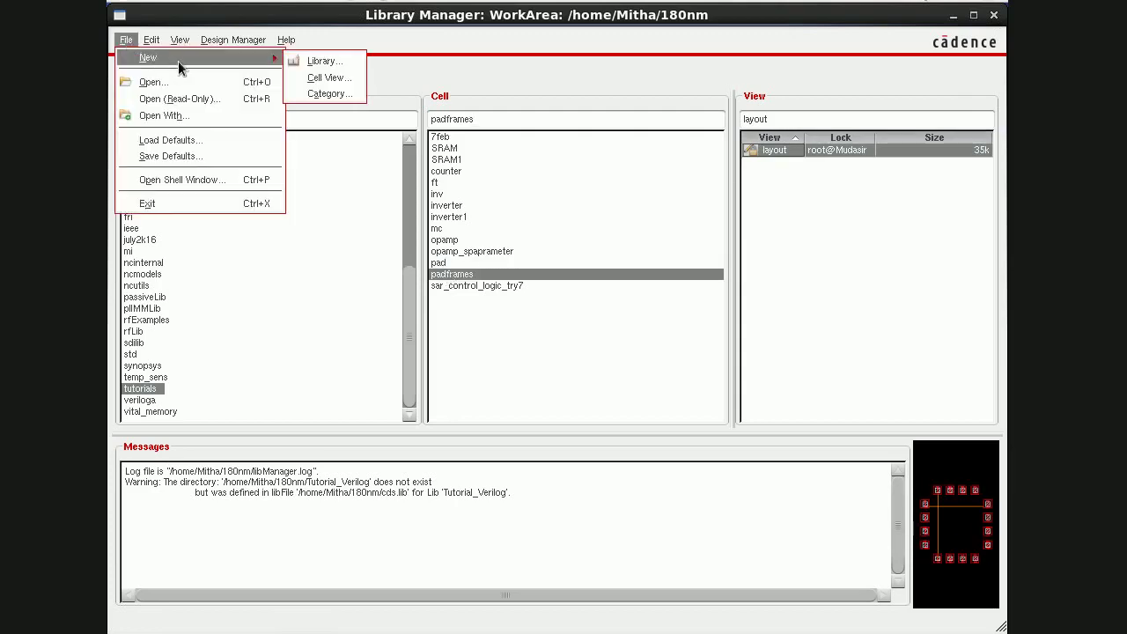
click(317, 77)
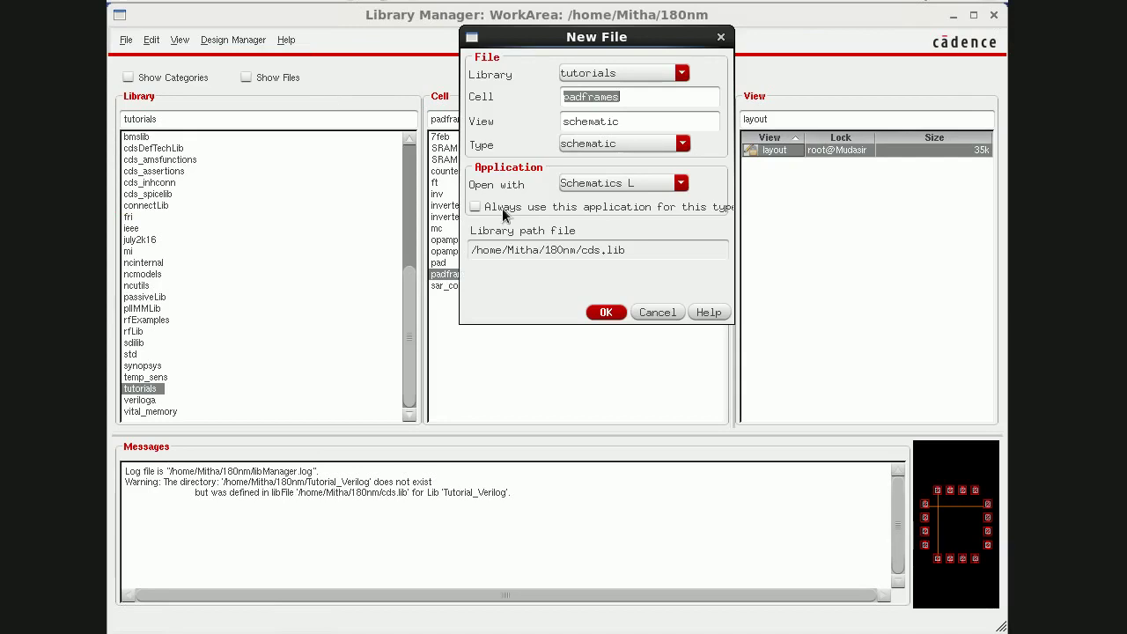
click(608, 312)
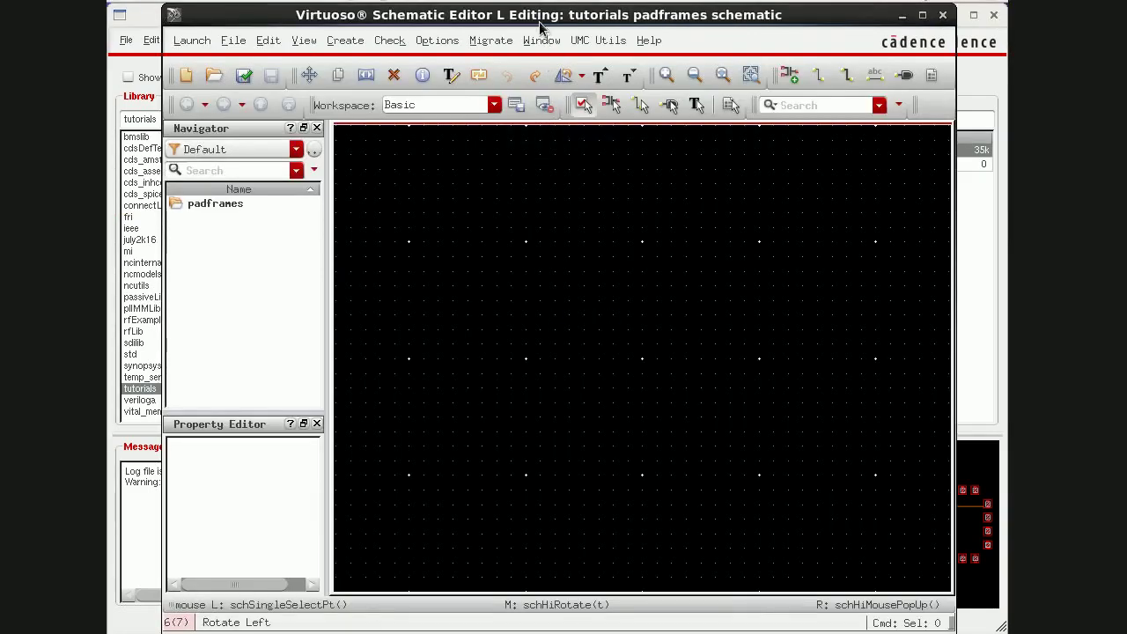
Step: Maximize the editor and load tutorials > pad > symbol into Add Instance
double_click(536, 15)
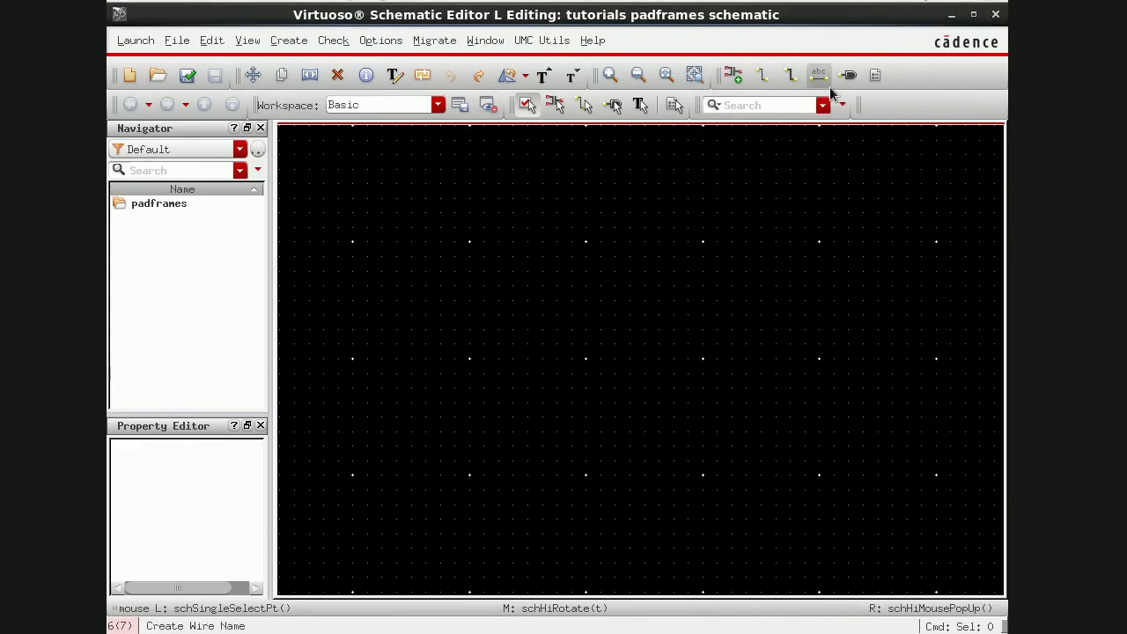
click(735, 76)
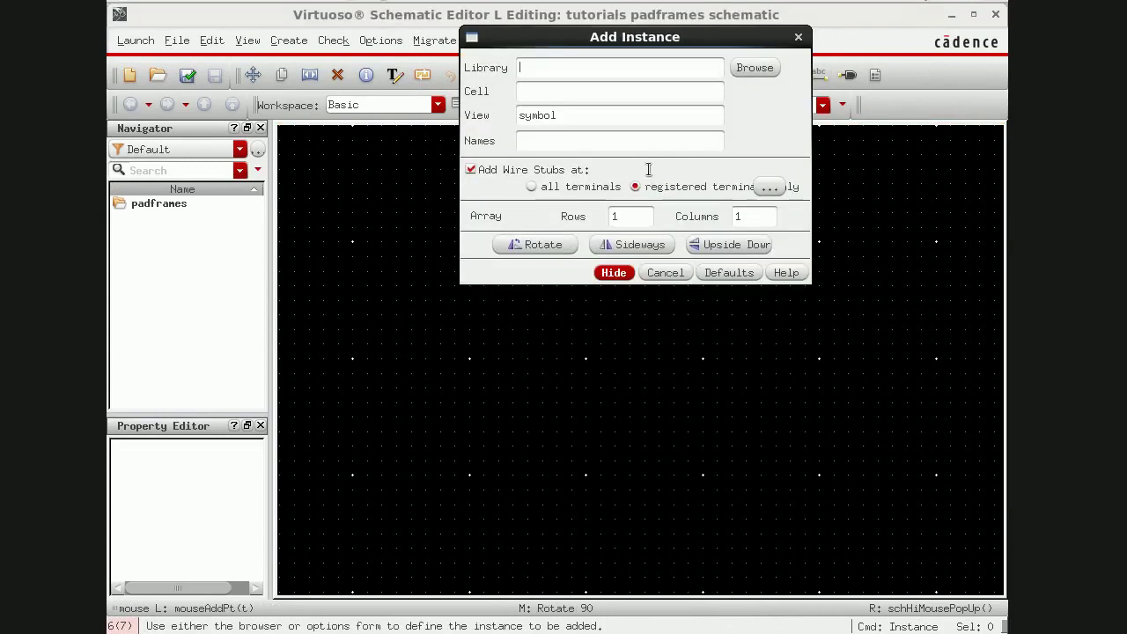
click(756, 69)
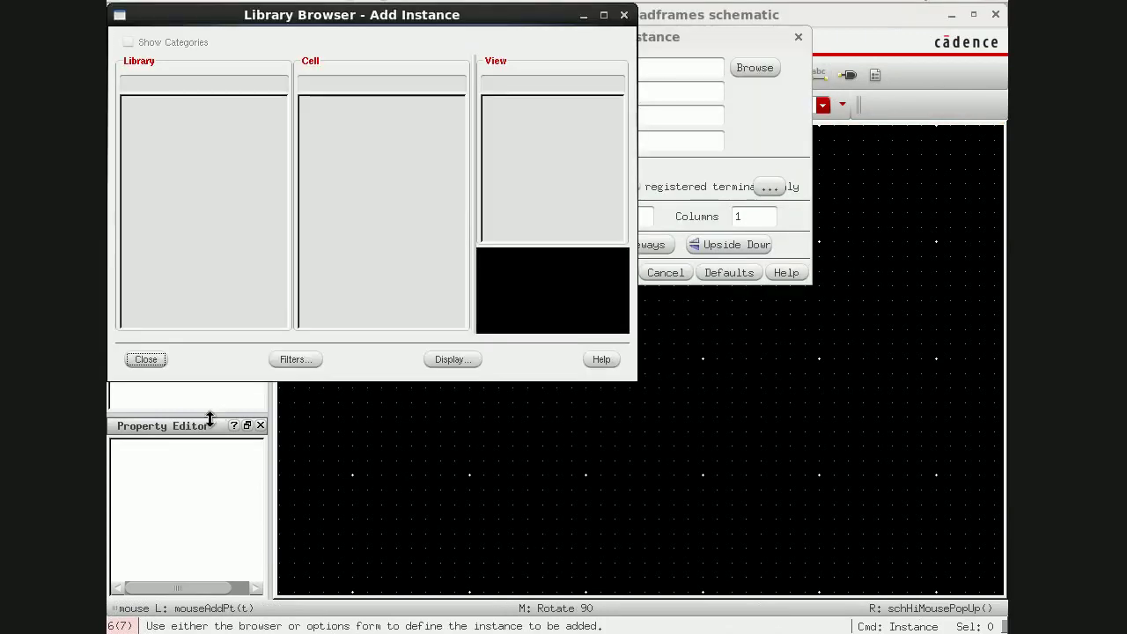
scroll(154, 290, down, 8)
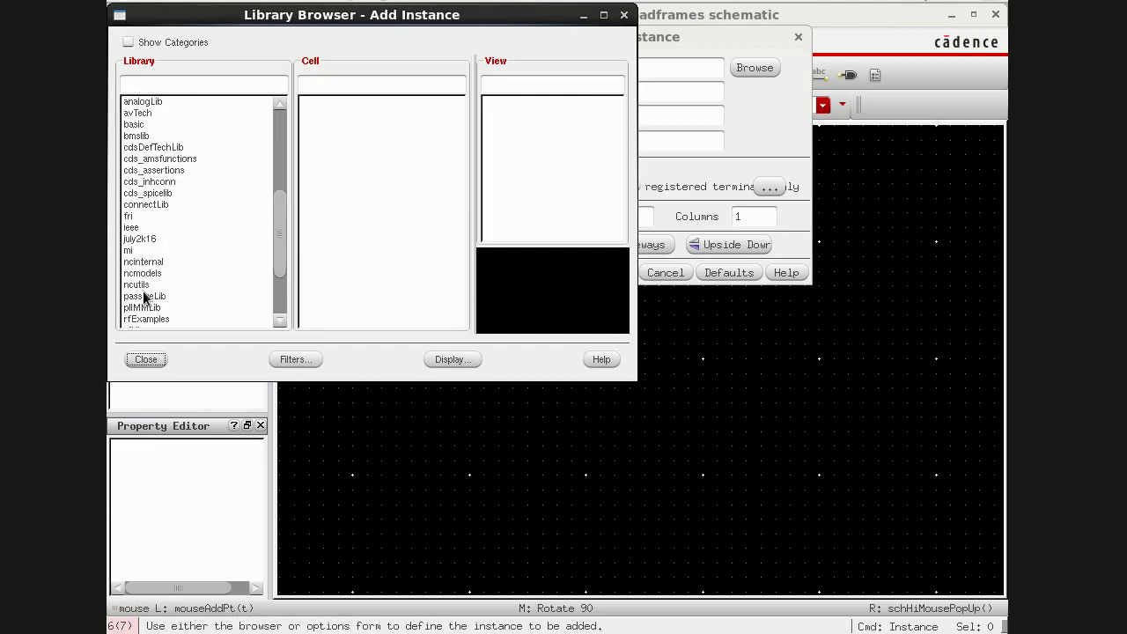
click(141, 296)
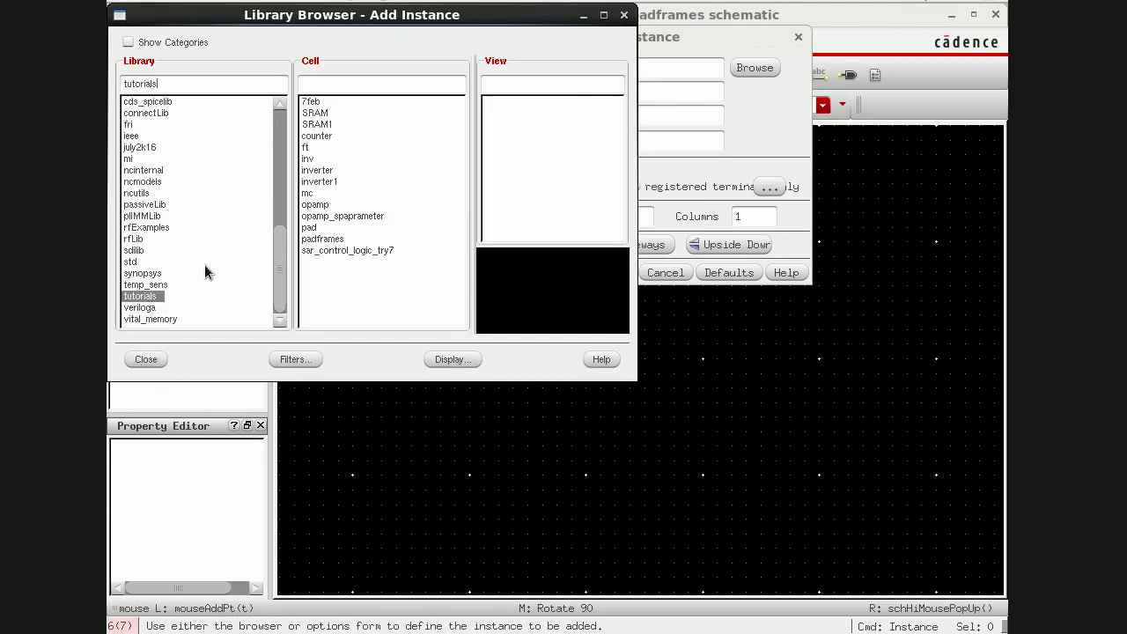
click(313, 231)
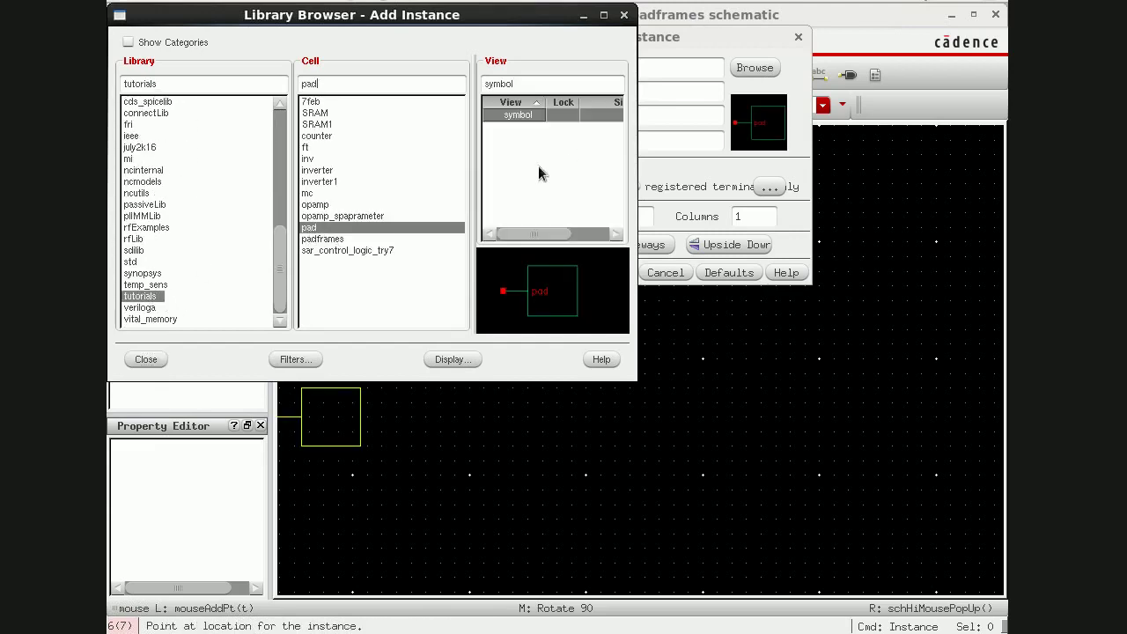
click(146, 359)
click(613, 273)
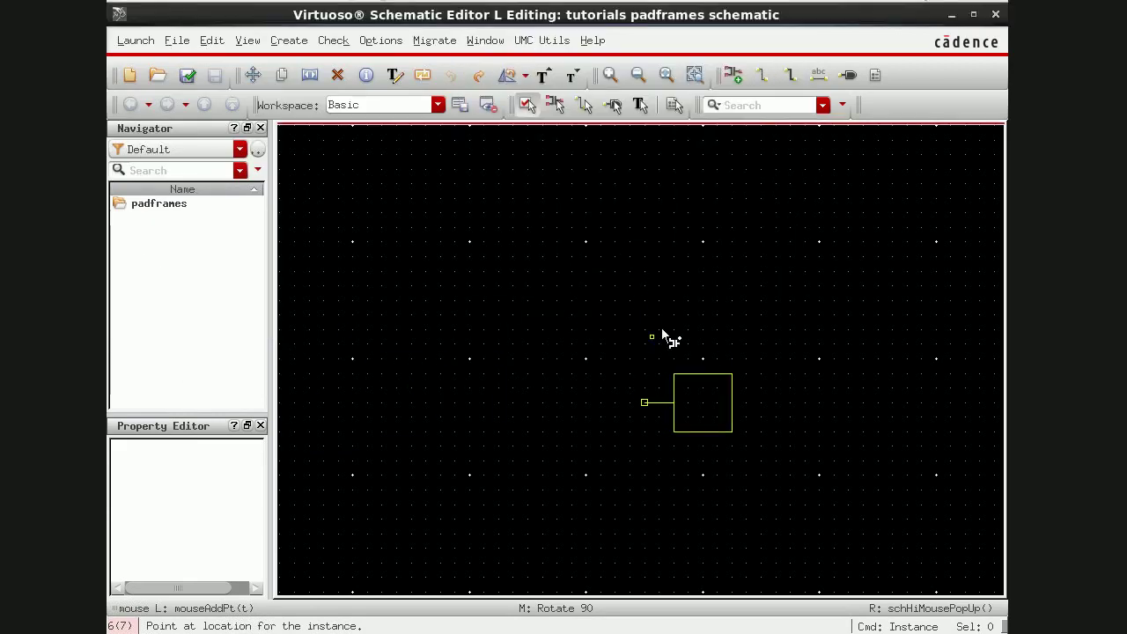
Step: Place one pad instance and draw a wide wire running left from its pin
click(696, 275)
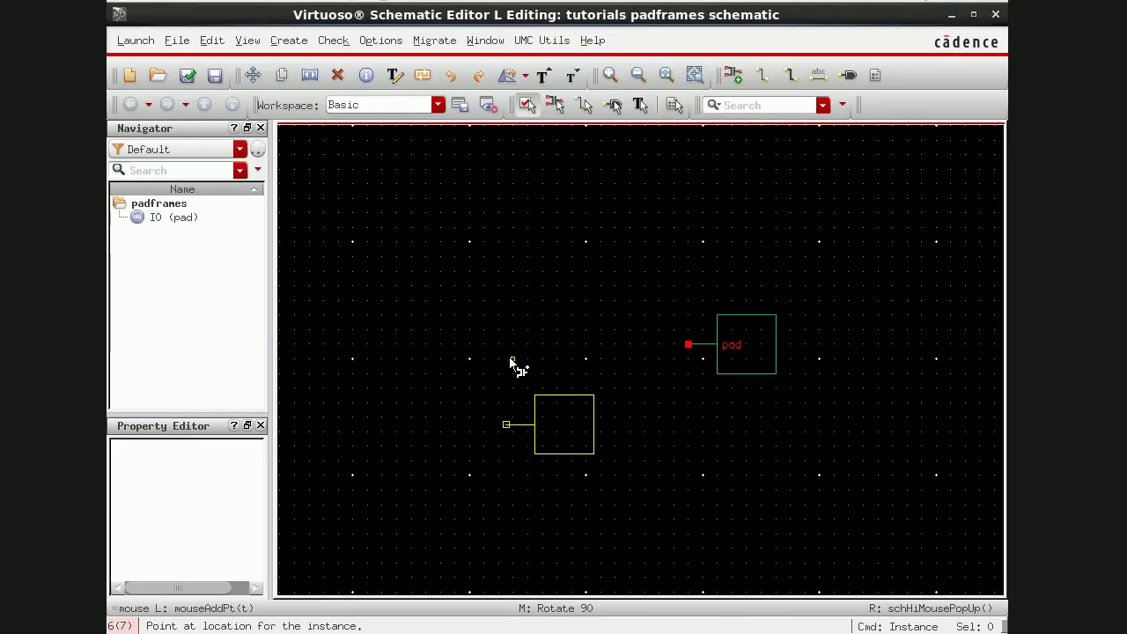
key(Escape)
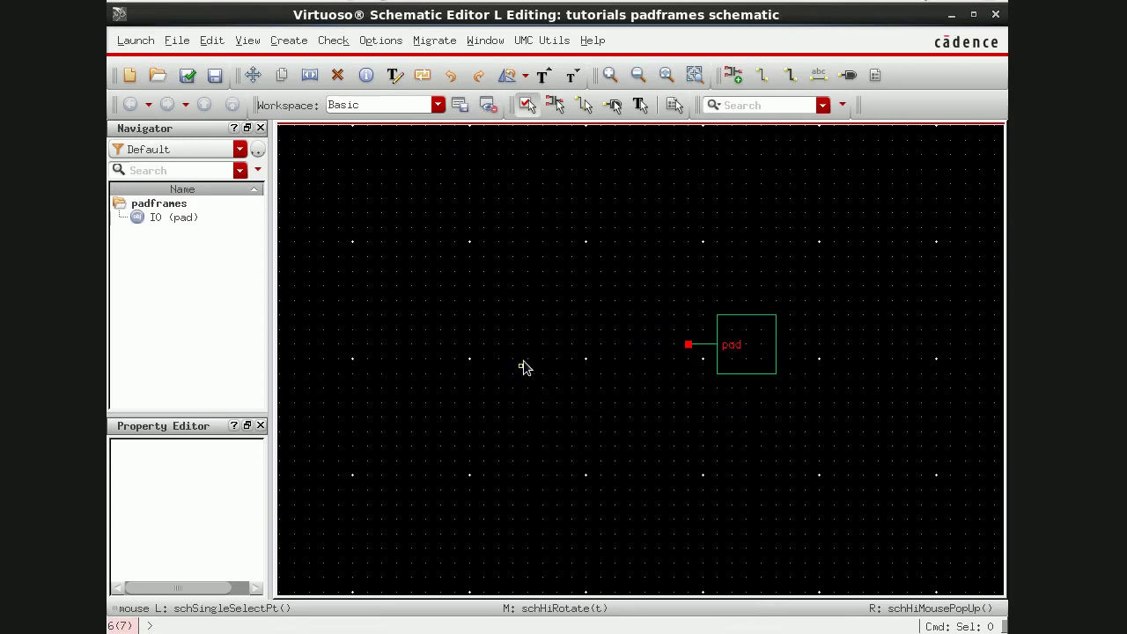
click(789, 76)
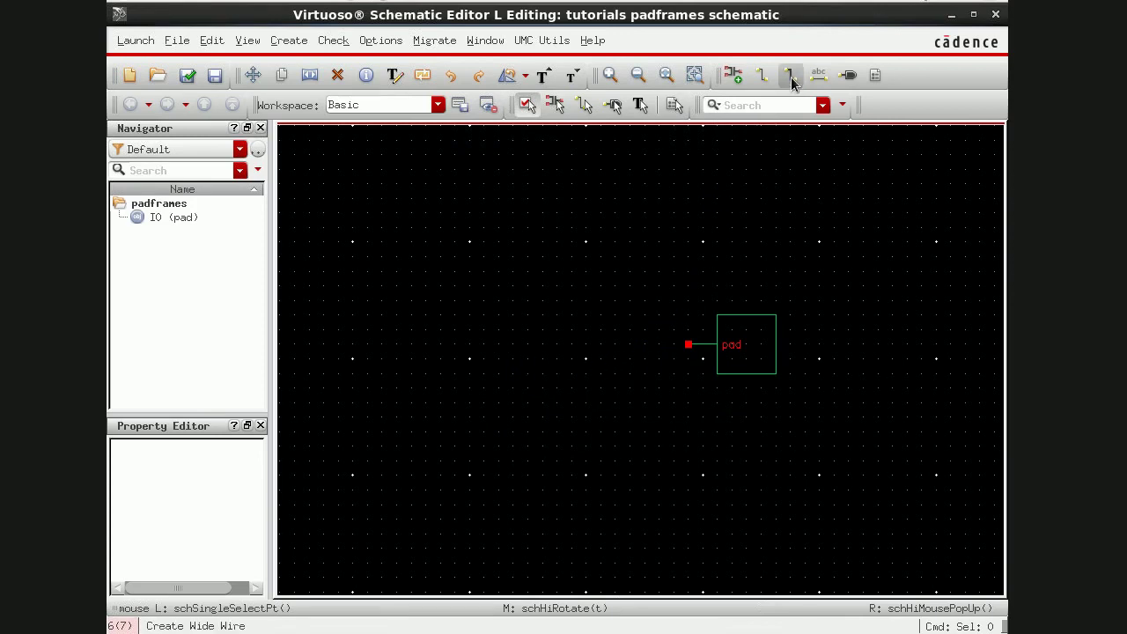
click(688, 344)
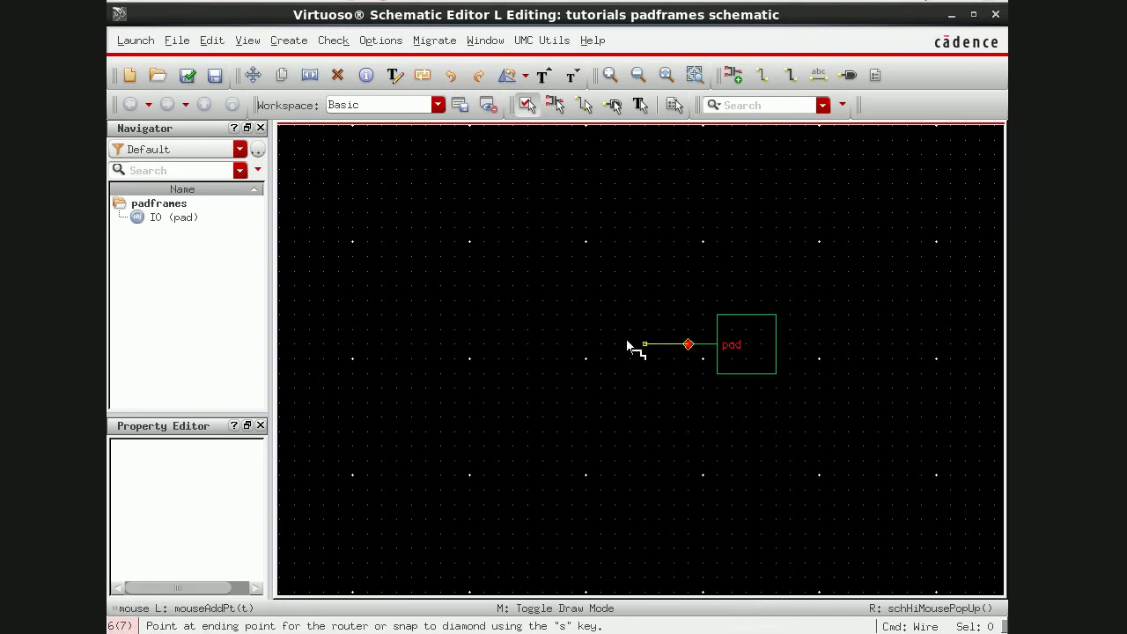
double_click(563, 345)
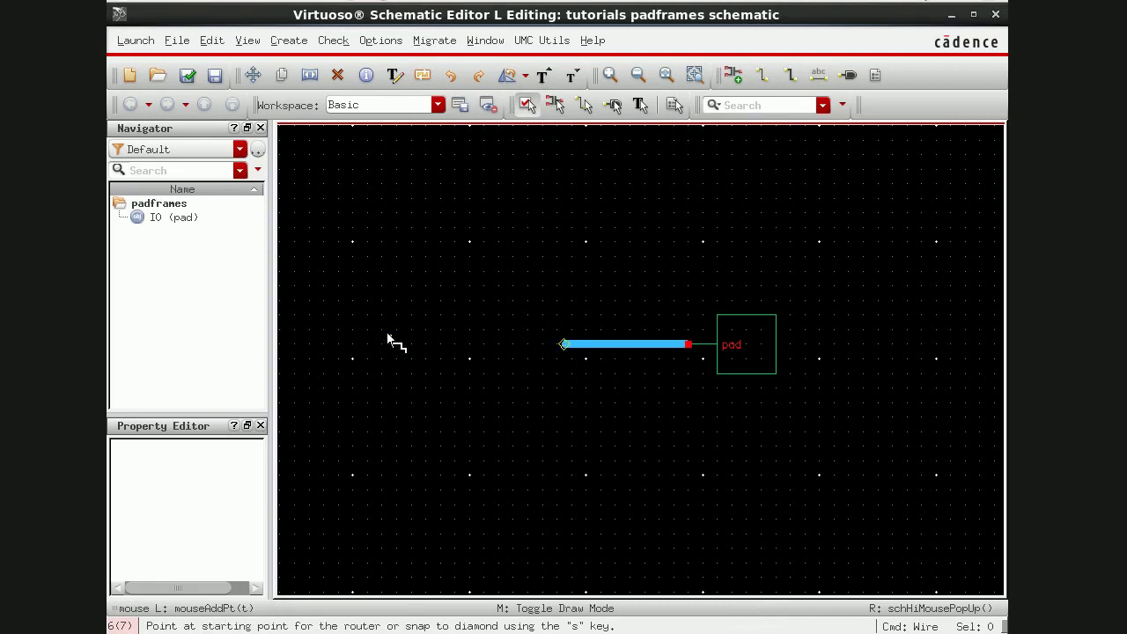
key(Escape)
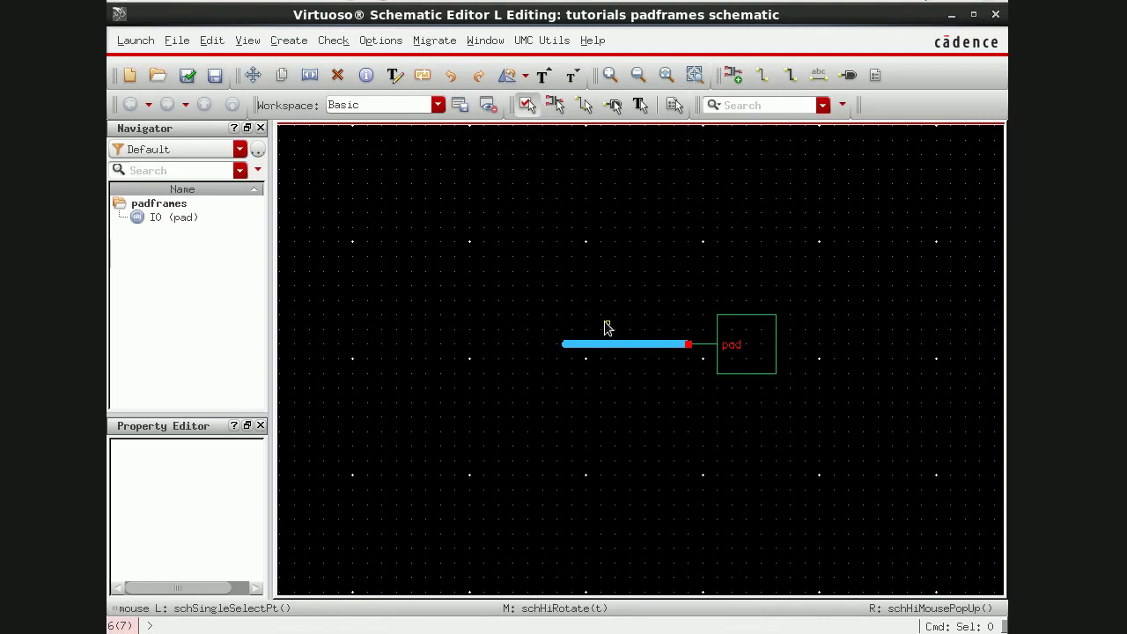
Step: Place a bus pin named pin<1:16> at the wide wire's left end and fit the view
click(848, 75)
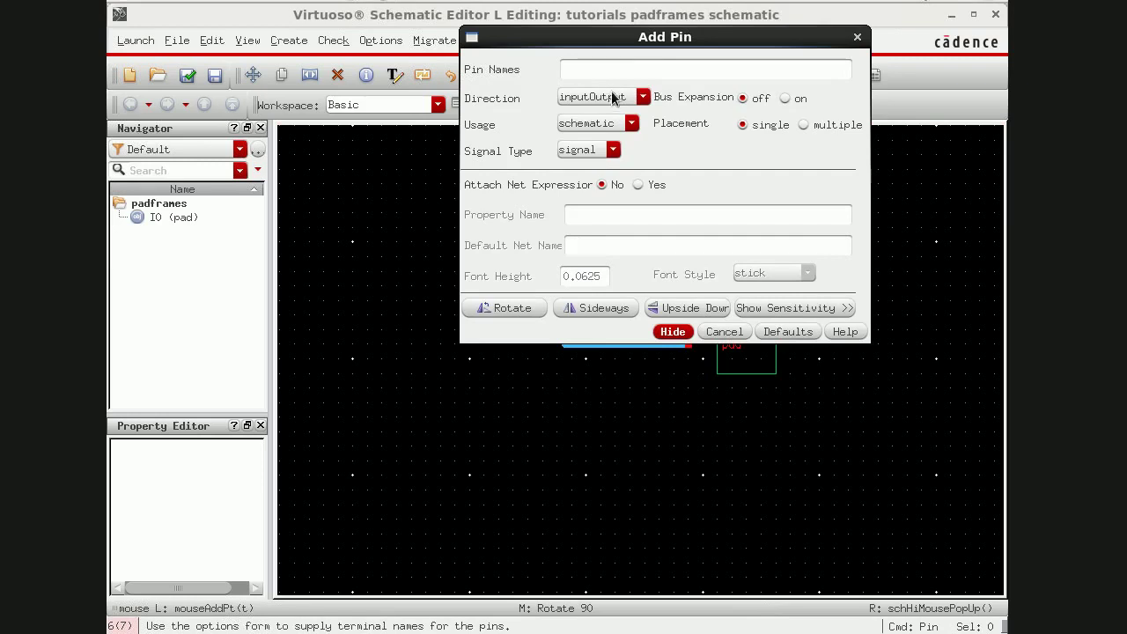
text(pin<)
text(1:16>)
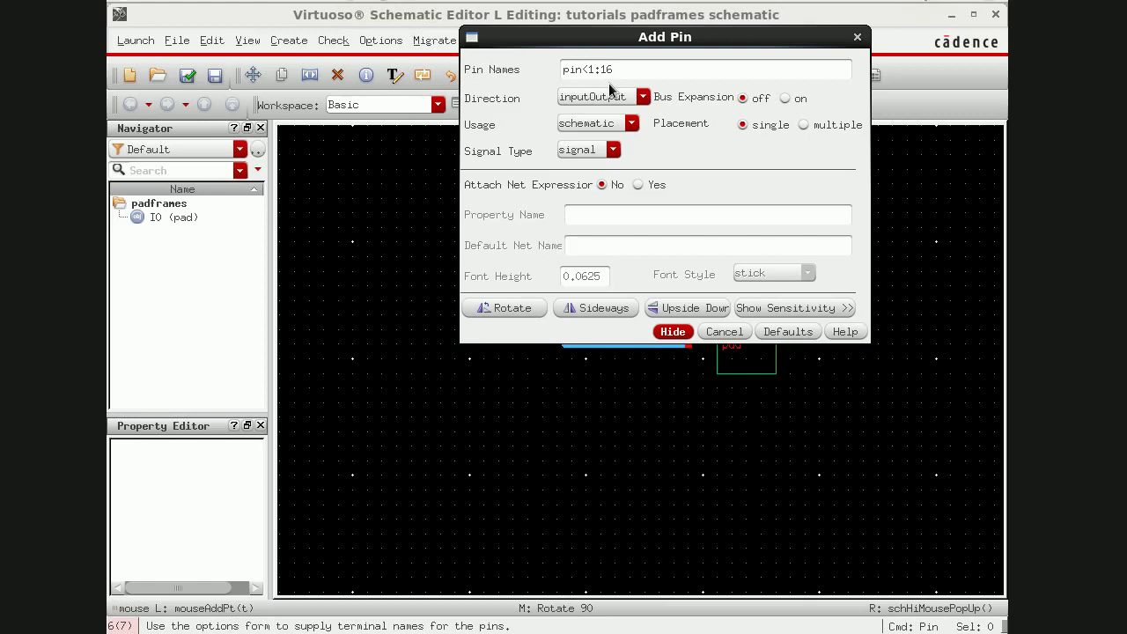
click(676, 333)
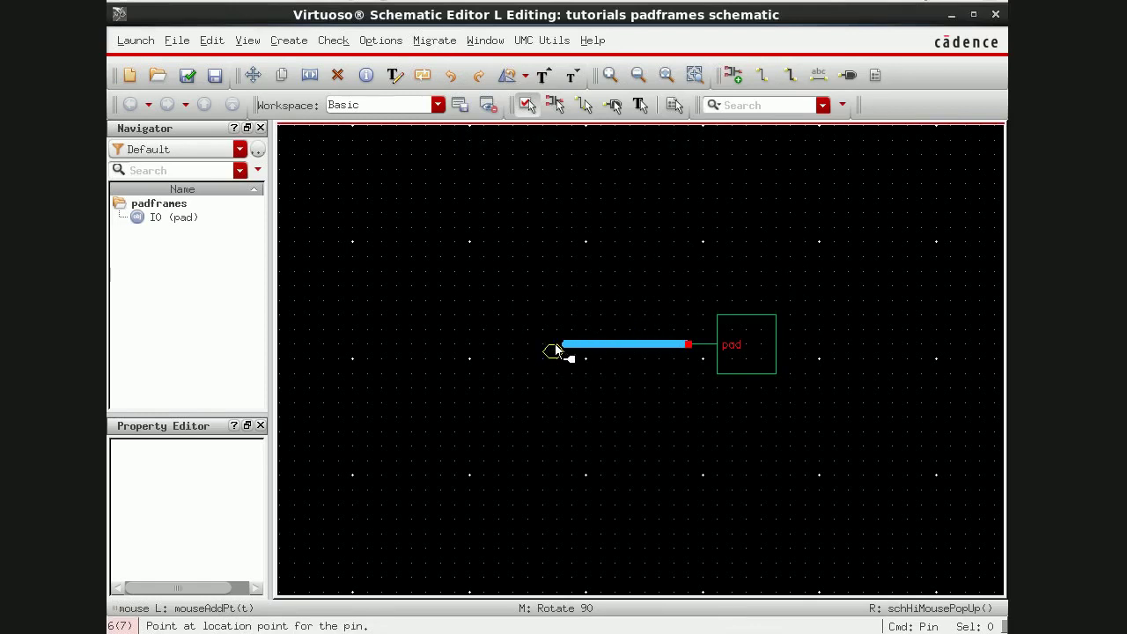
scroll(557, 343, up, 2)
scroll(572, 352, down, 3)
ctrl+scroll(570, 222, up, 5)
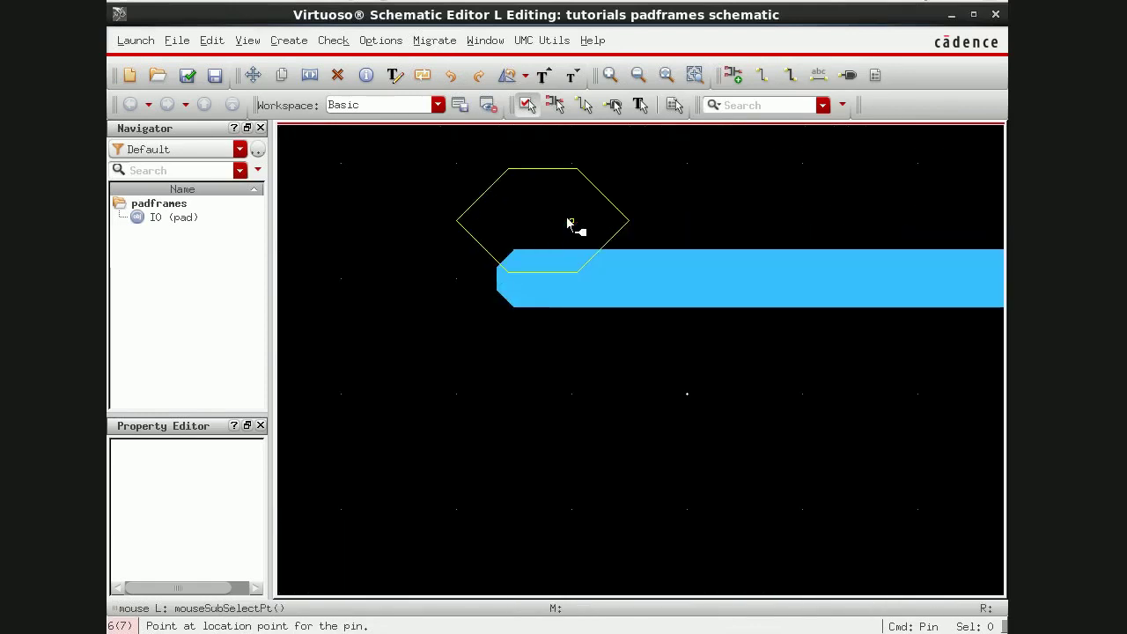
click(563, 340)
key(f)
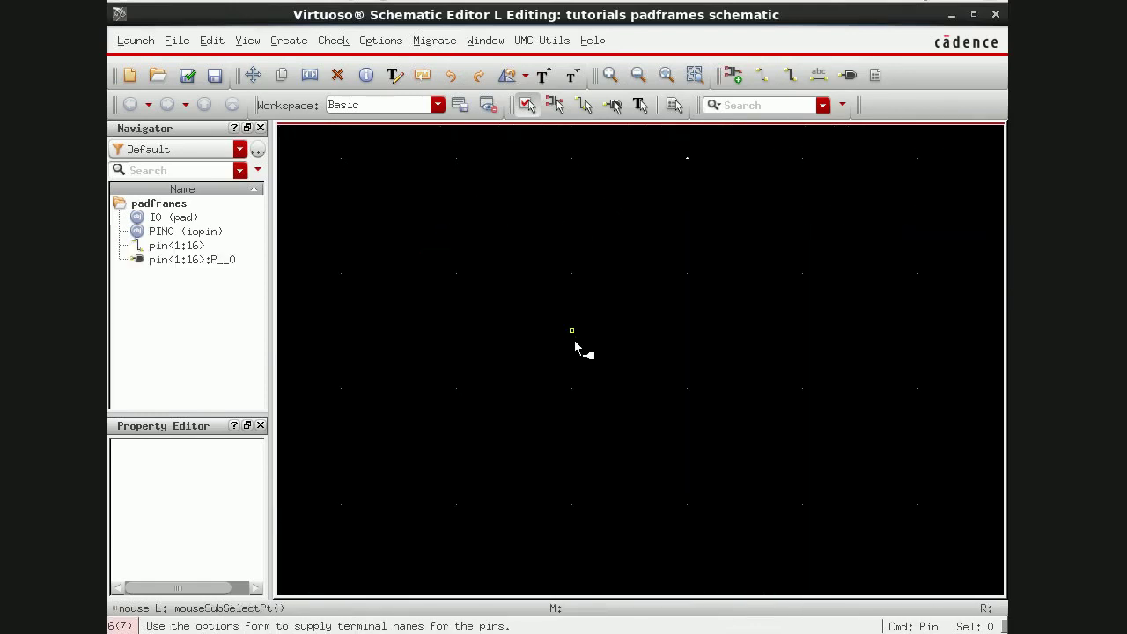
key(Escape)
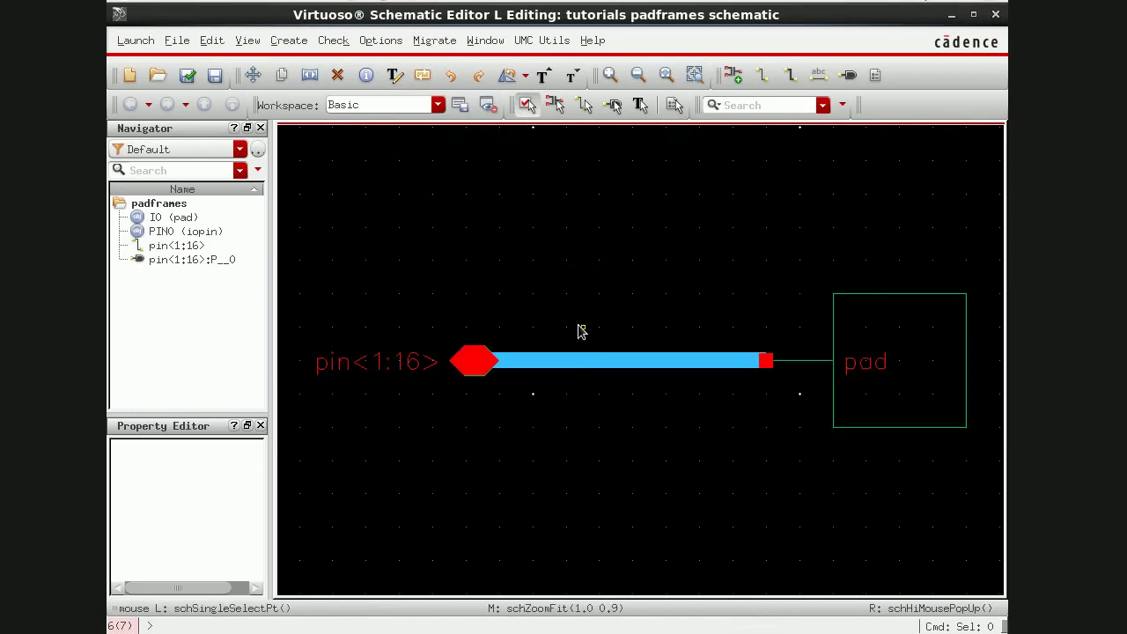
Step: Attach the wire name label pin<1:16> to the wide wire using the L command
text(l)
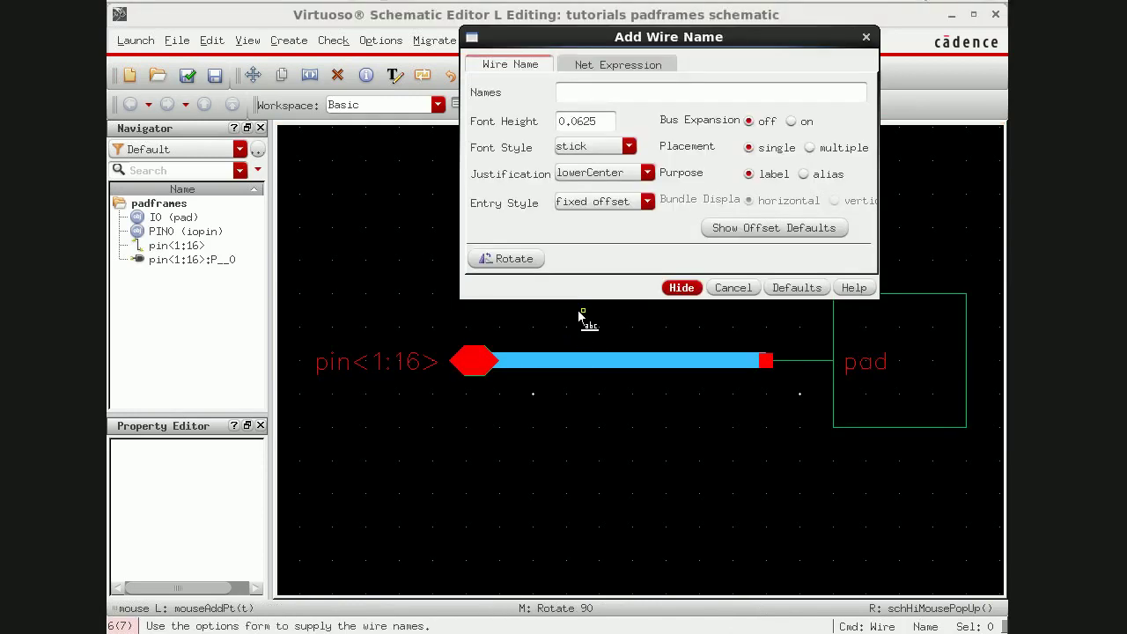
text(pin<1:16>)
click(680, 288)
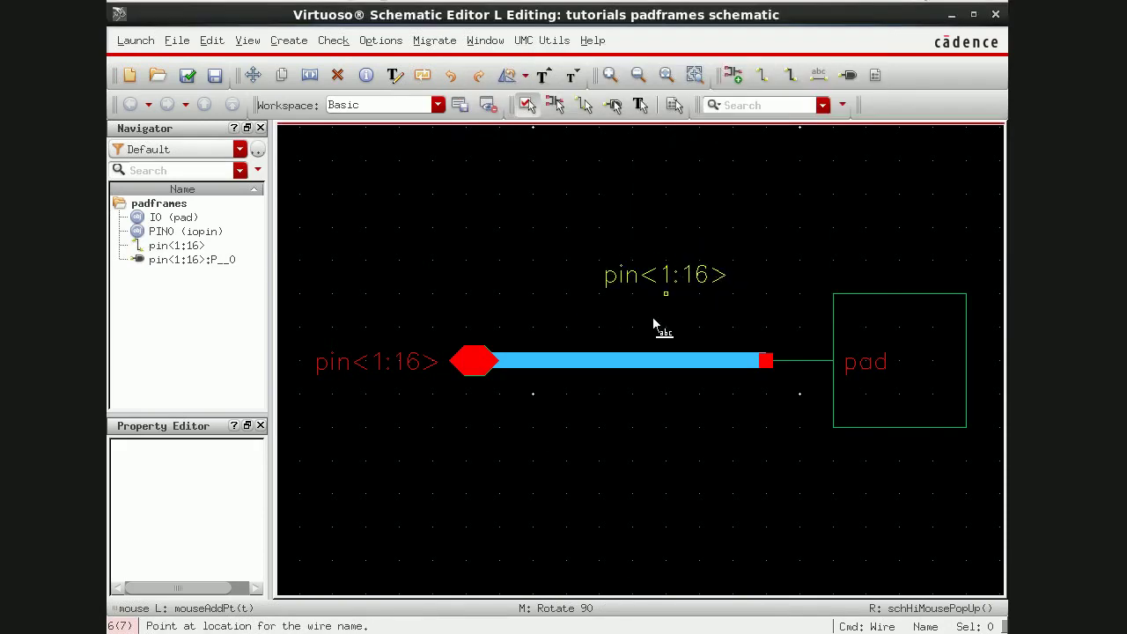
click(622, 356)
key(Escape)
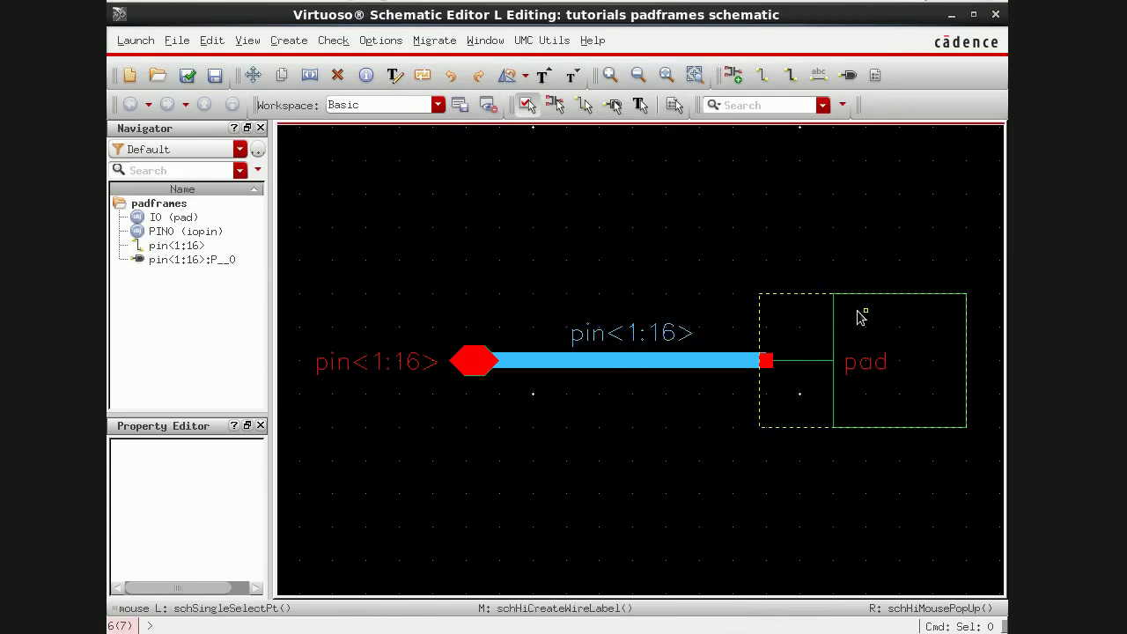
Step: Rename the pad instance to I<1:16>, show its name on the schematic, and check and save
click(859, 315)
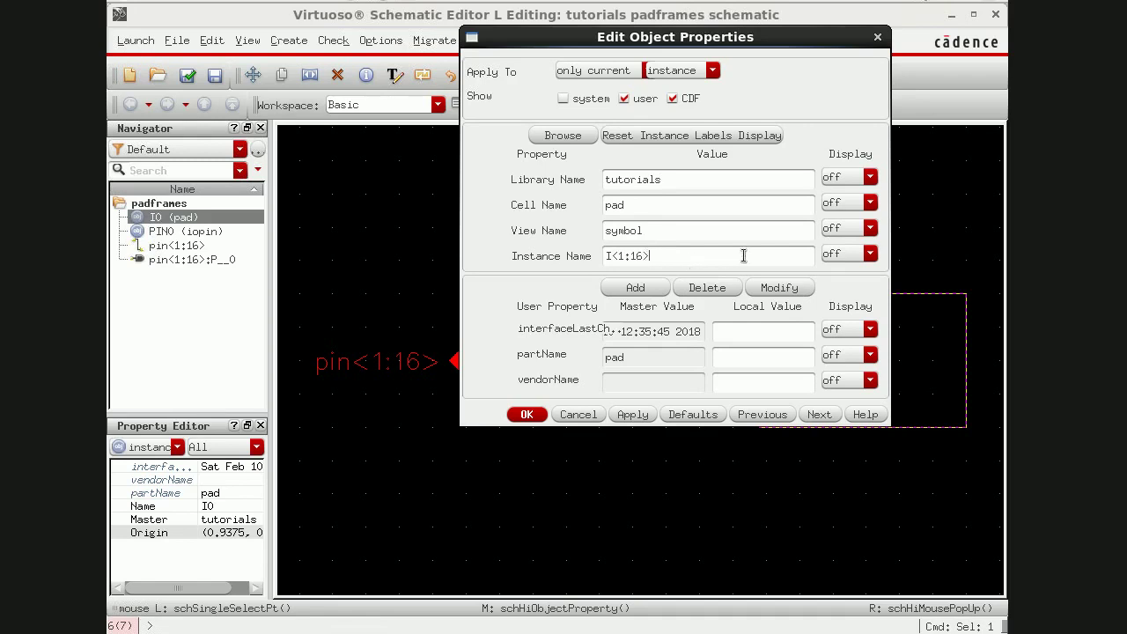
click(869, 253)
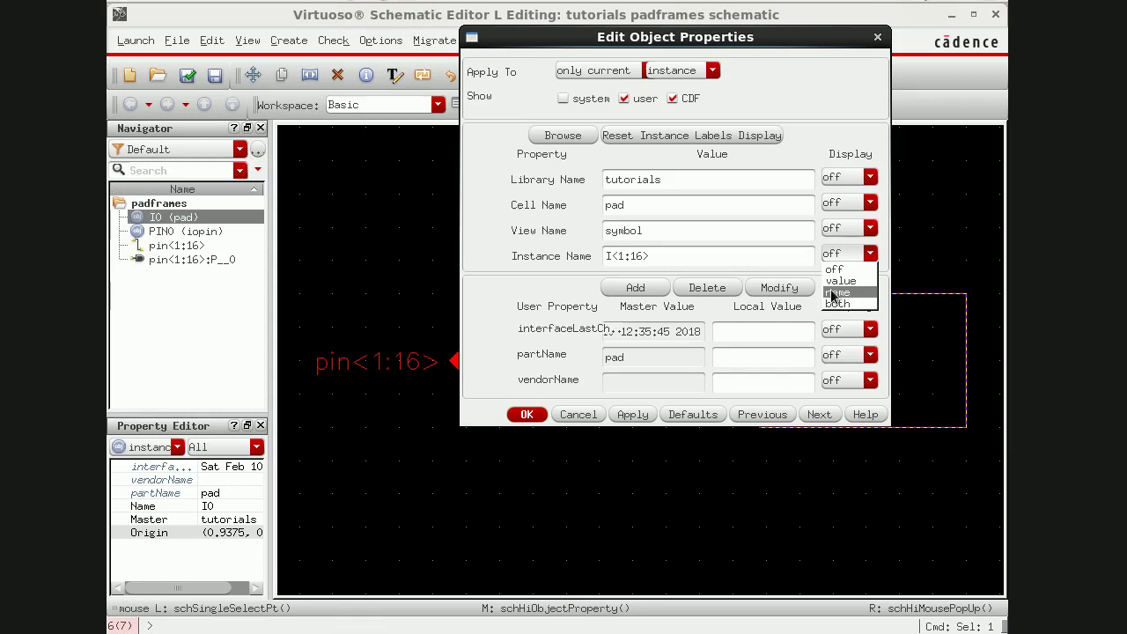
click(839, 280)
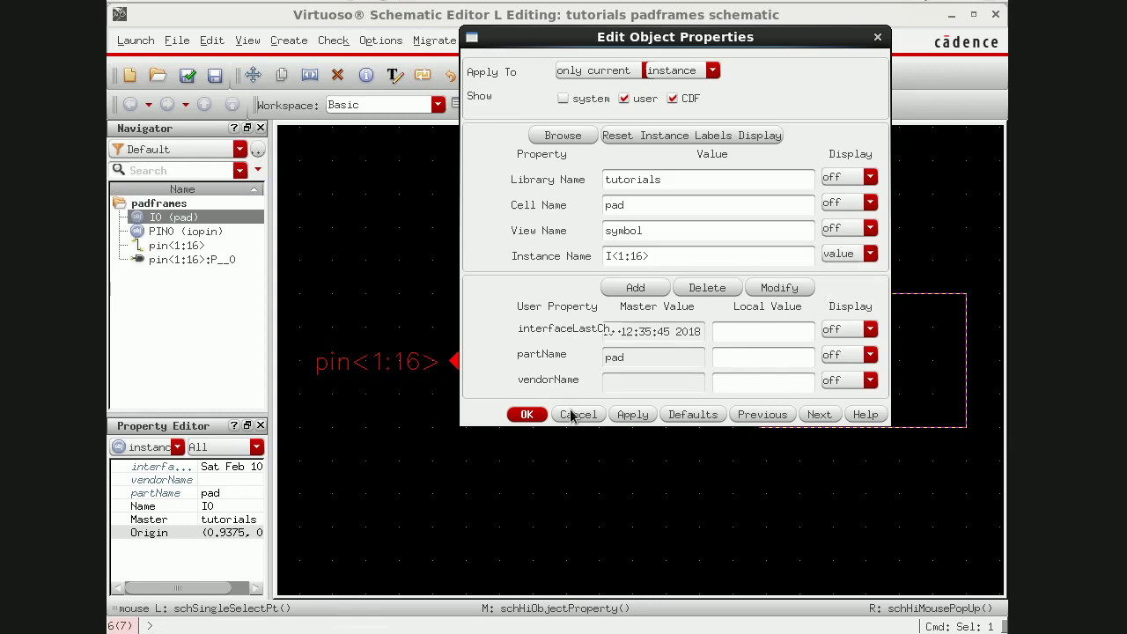
click(527, 415)
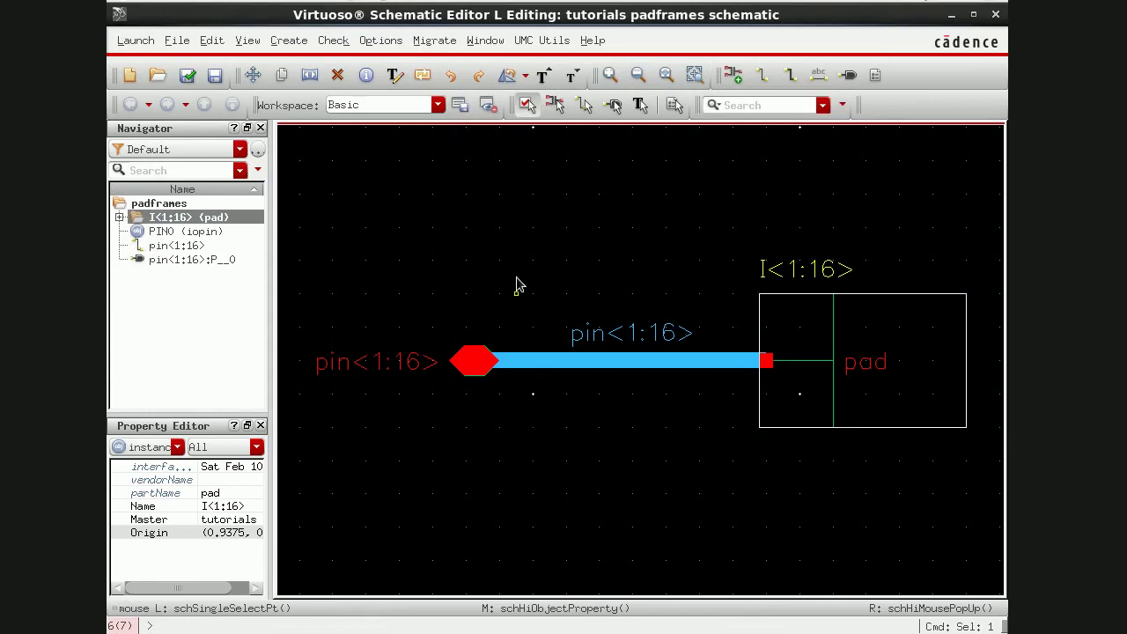
click(466, 253)
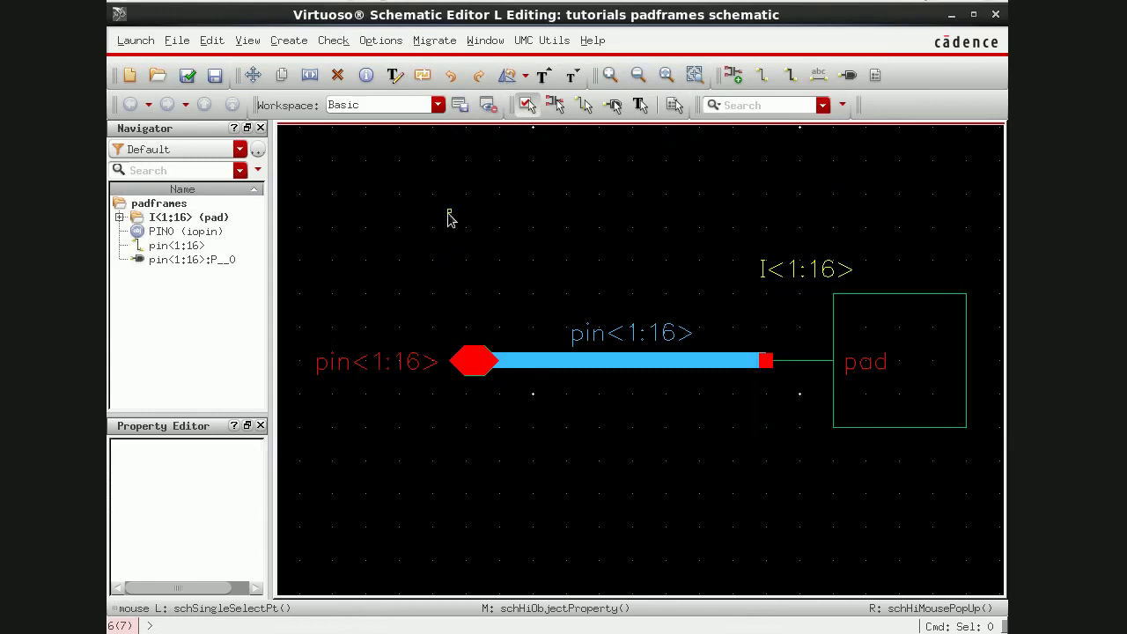
click(183, 75)
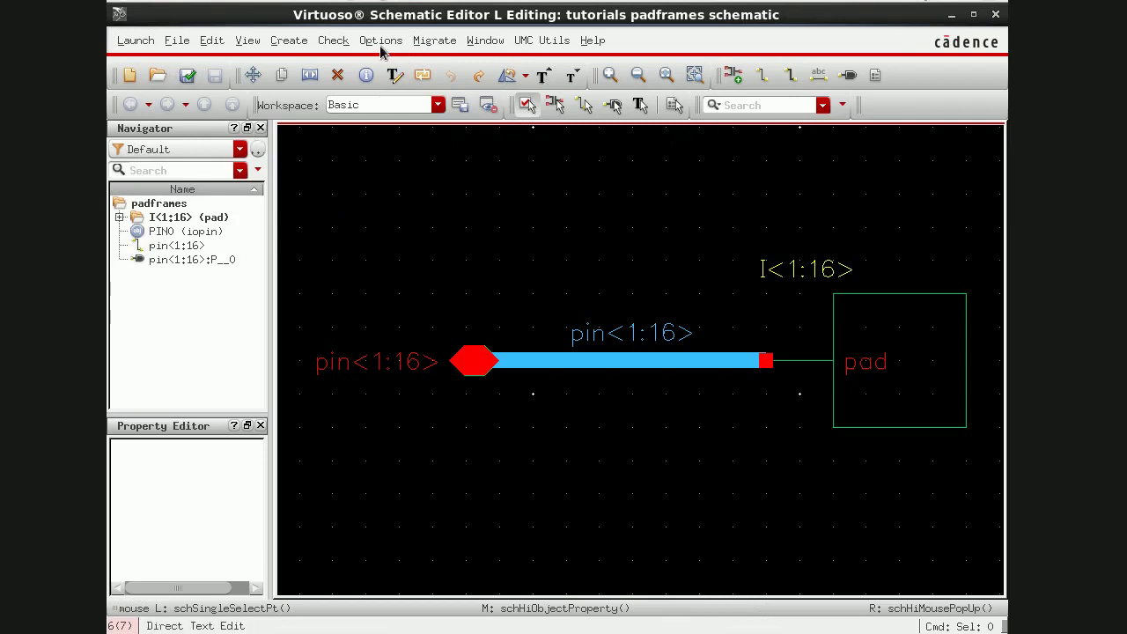
Step: Derive a padframes symbol view from the schematic, accepting the default symbol generation options
click(290, 44)
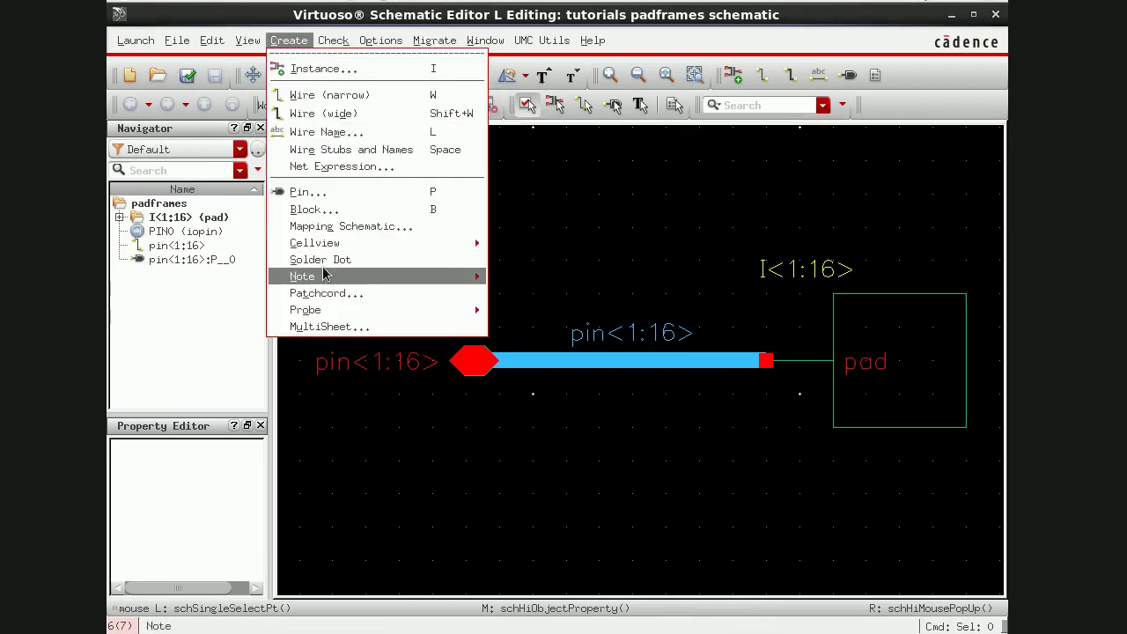
mouse_move(331, 245)
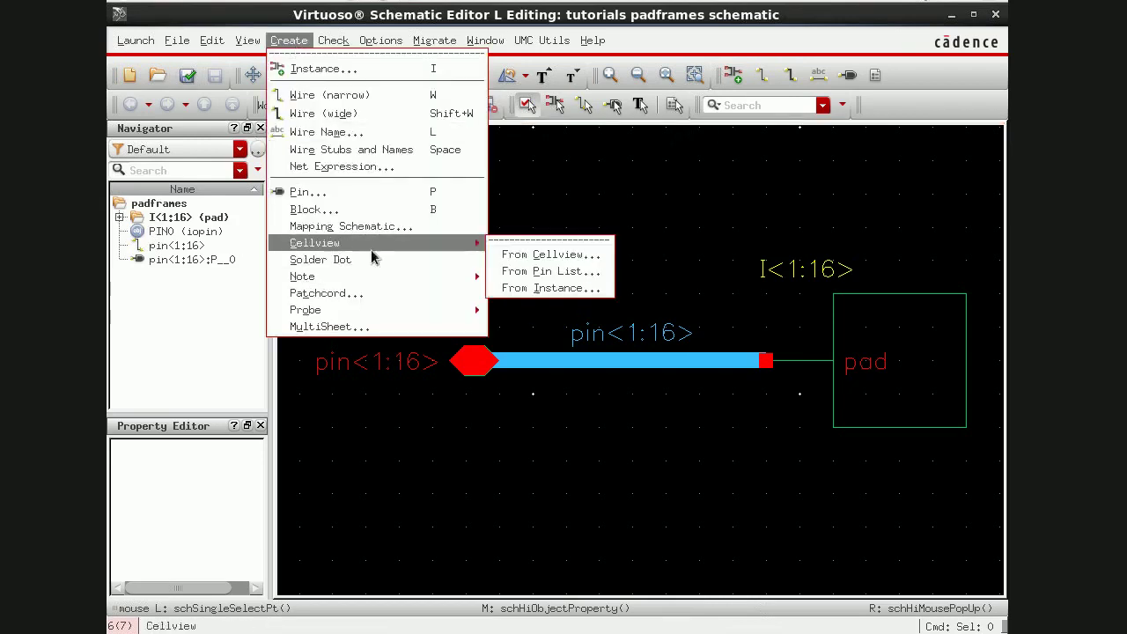
click(510, 253)
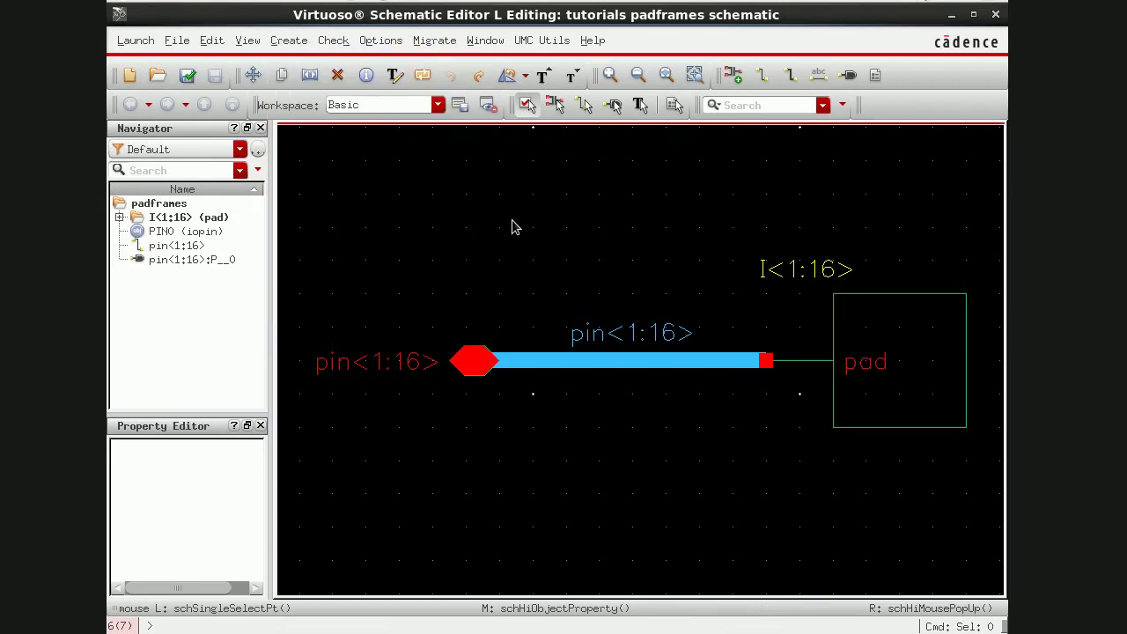
click(281, 43)
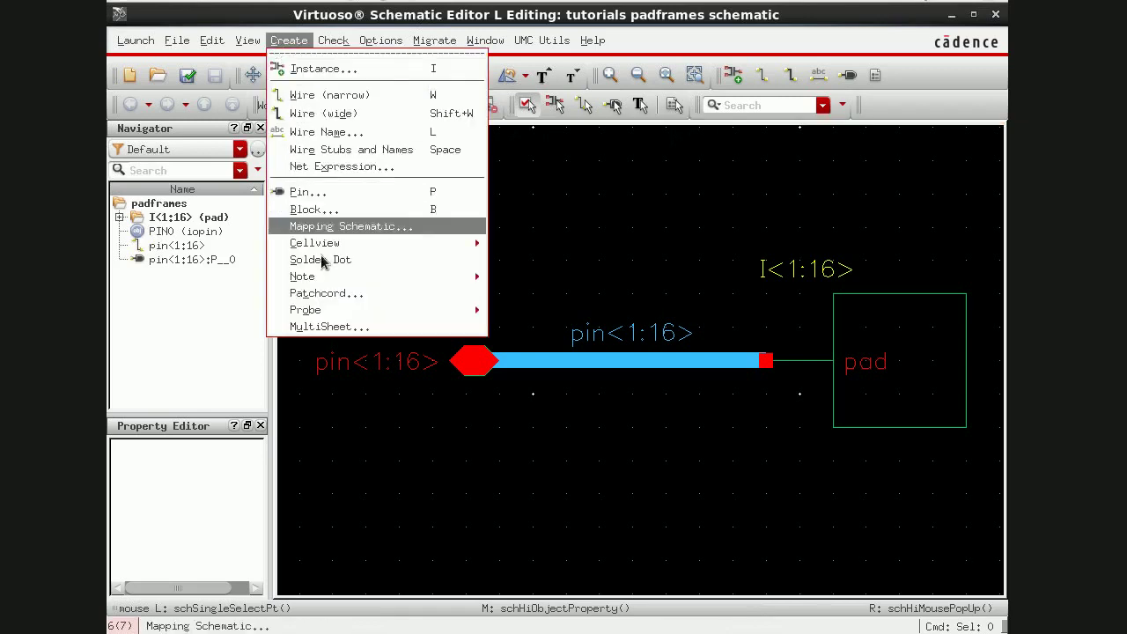
mouse_move(442, 258)
click(514, 256)
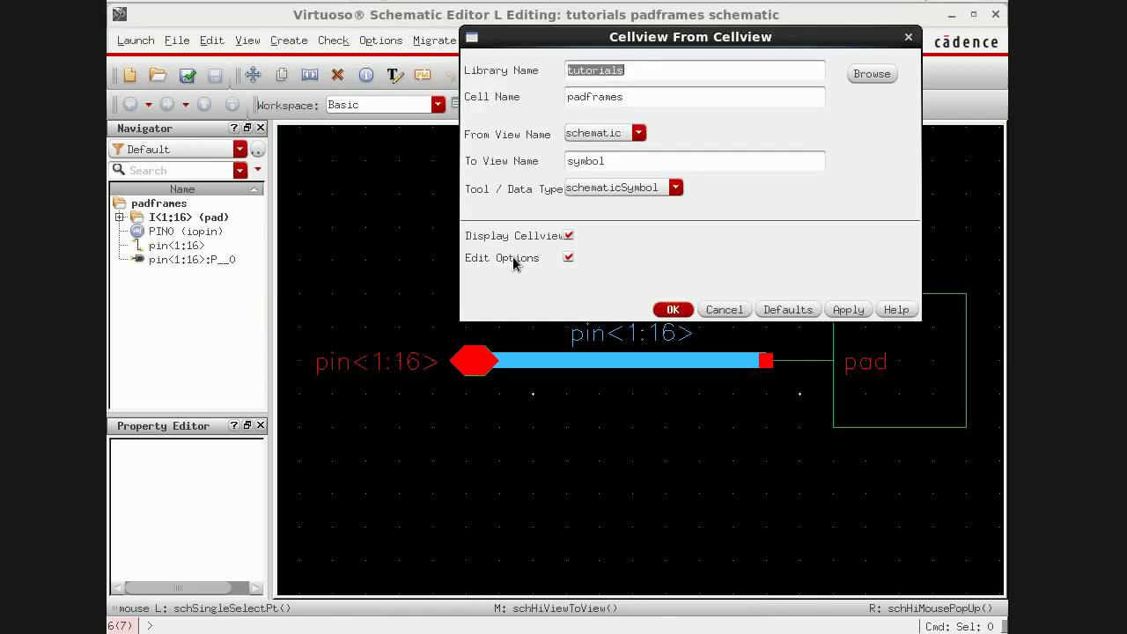
key(Return)
key(Return)
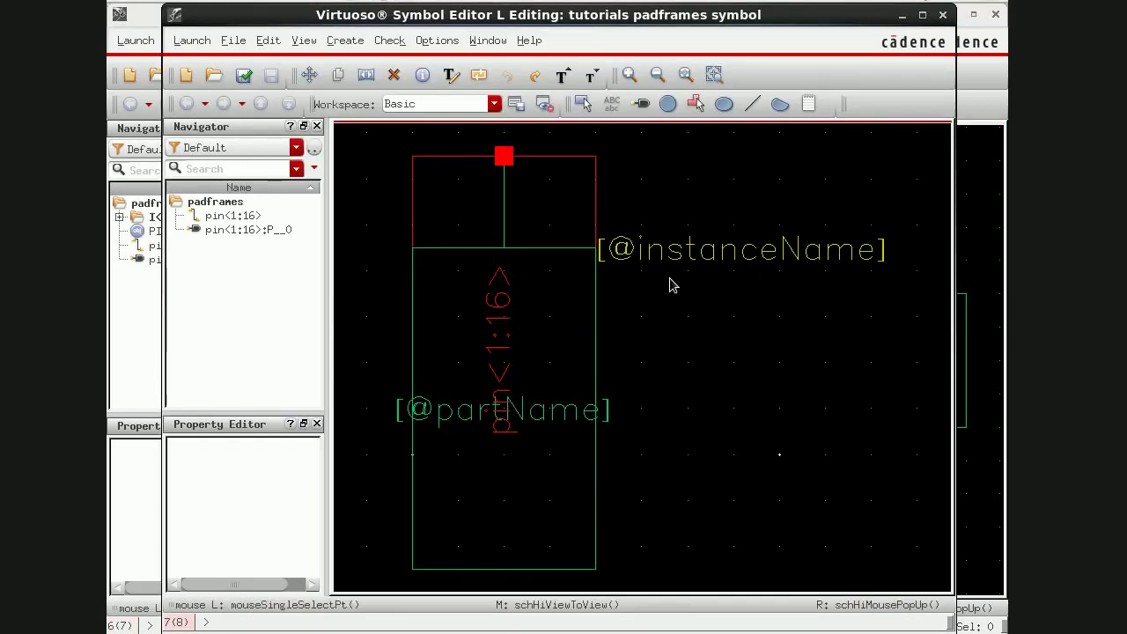
click(712, 254)
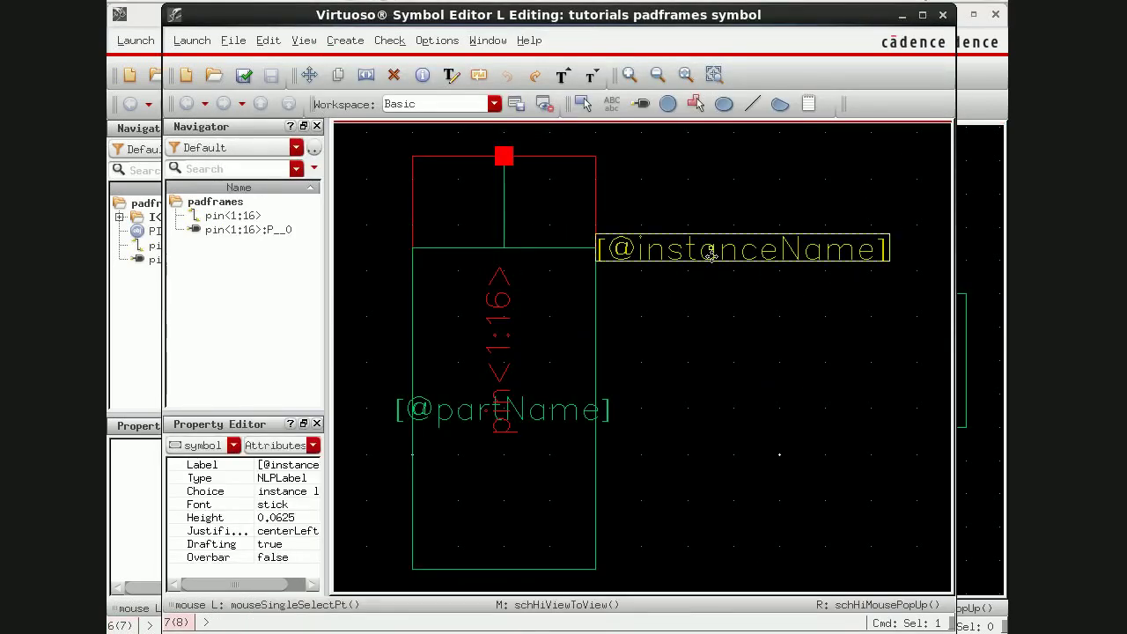
key(Delete)
click(573, 413)
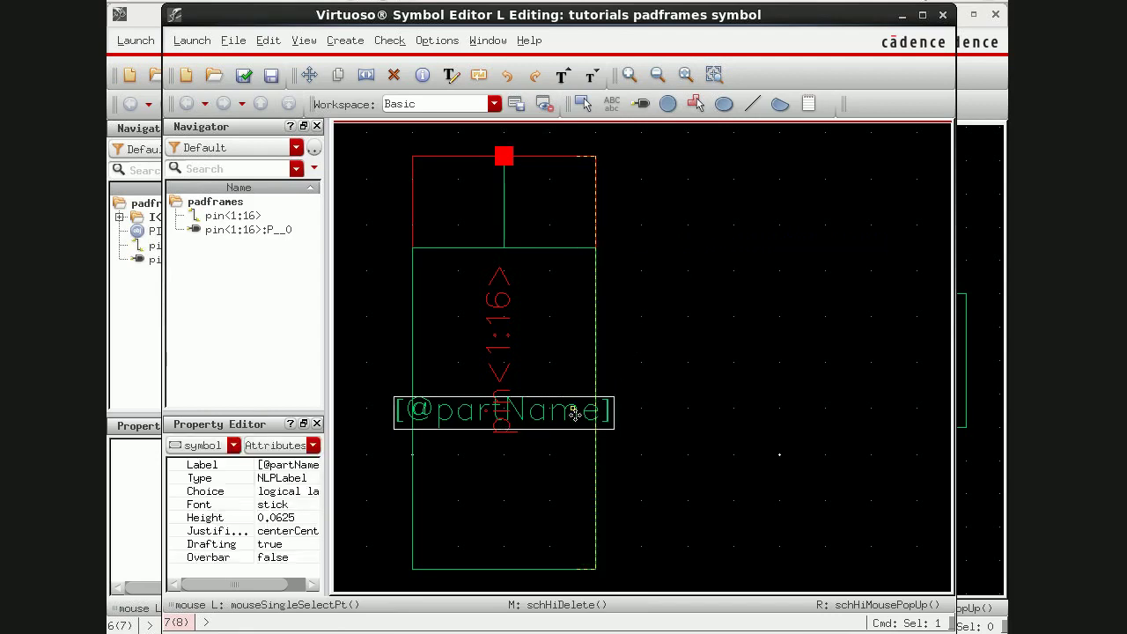
click(573, 414)
click(562, 418)
key(Delete)
click(596, 206)
key(Delete)
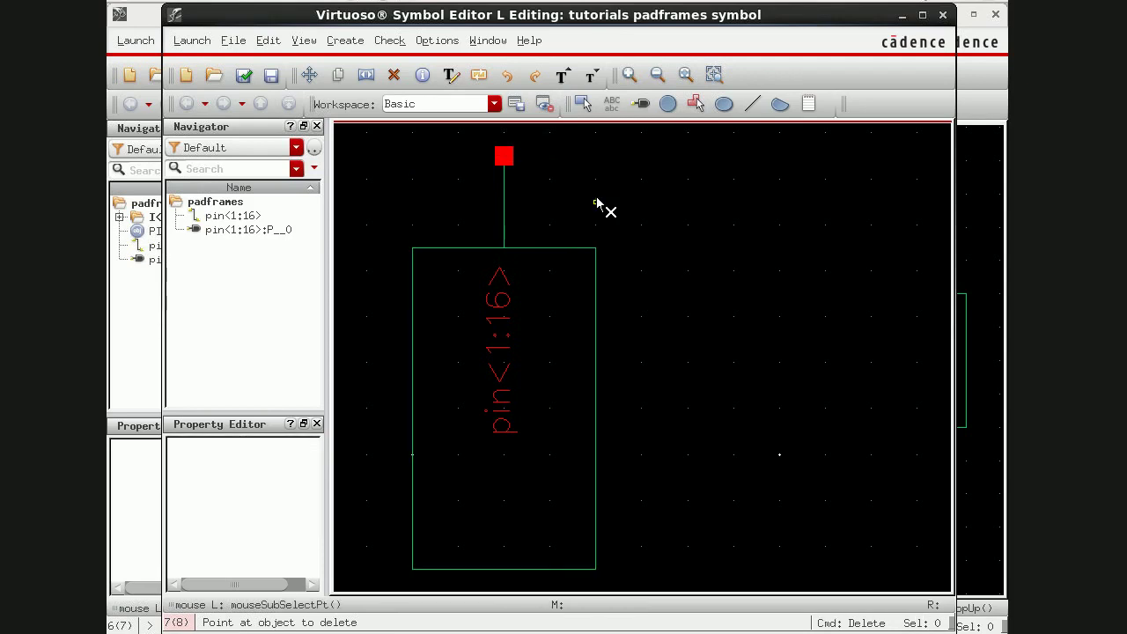
key(Escape)
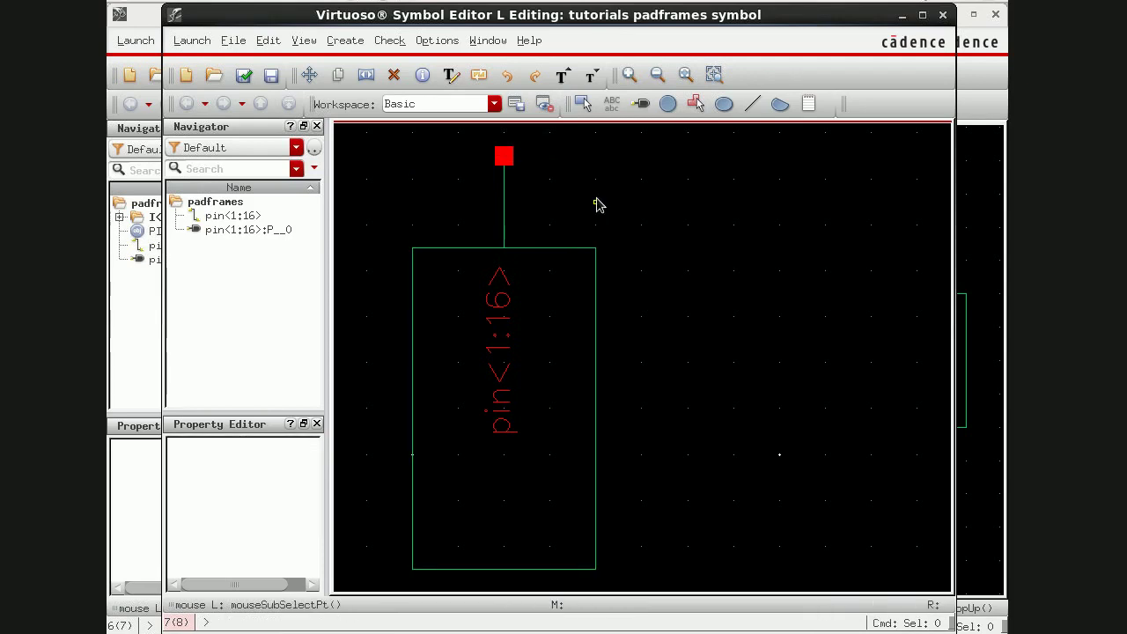
Step: Rotate the whole symbol 90 degrees, check and save it, then close the symbol and schematic windows
key(ctrl+a)
key(r)
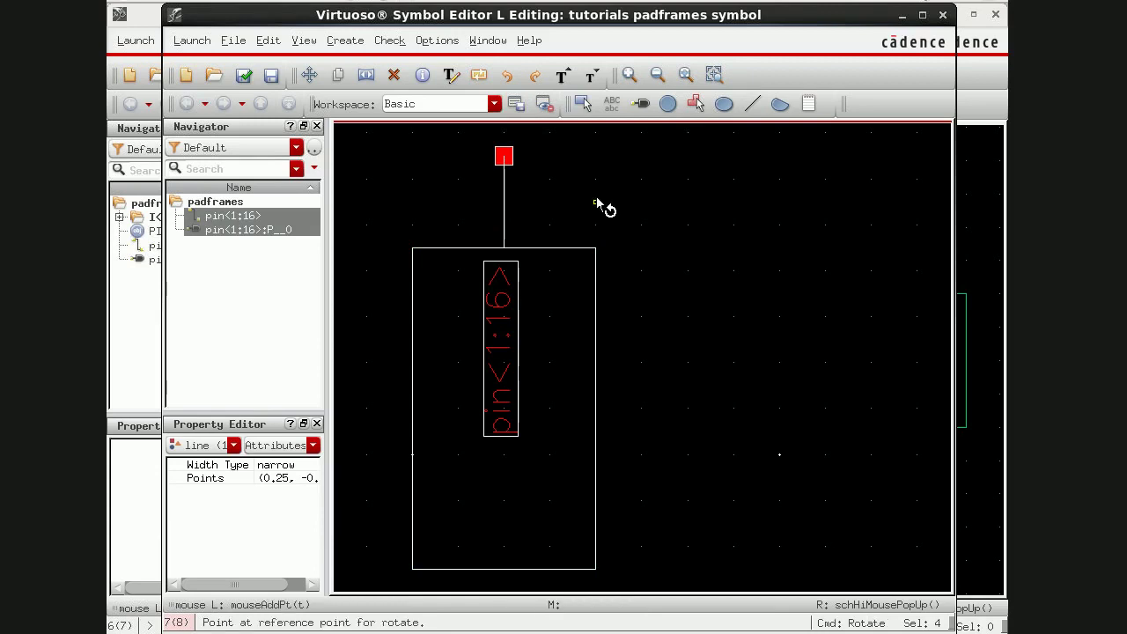
click(560, 336)
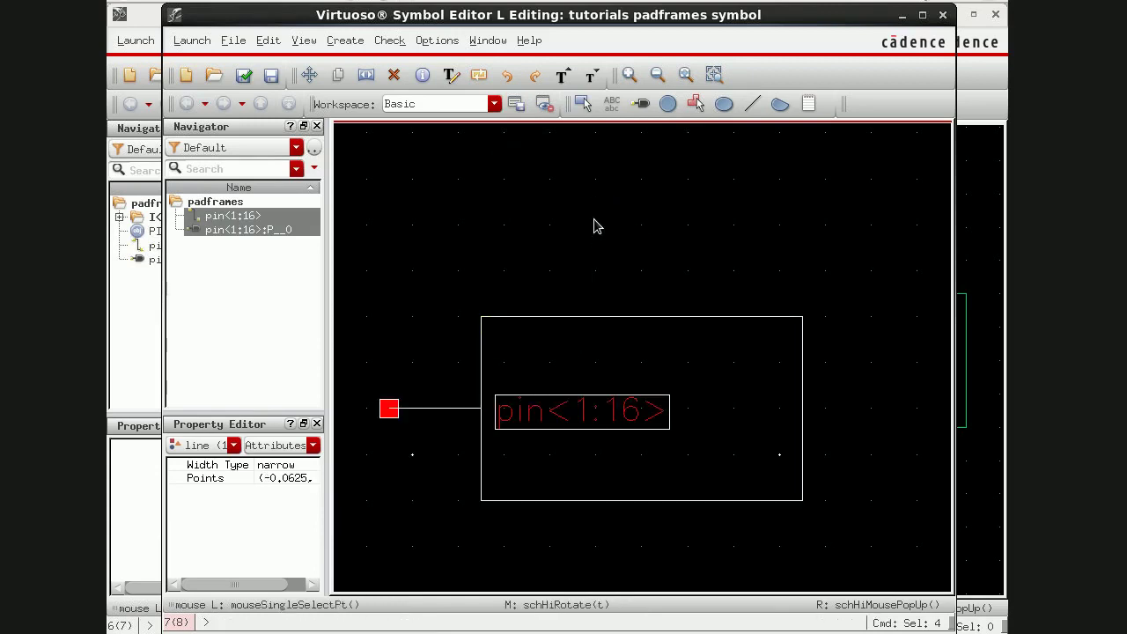
click(390, 156)
click(244, 76)
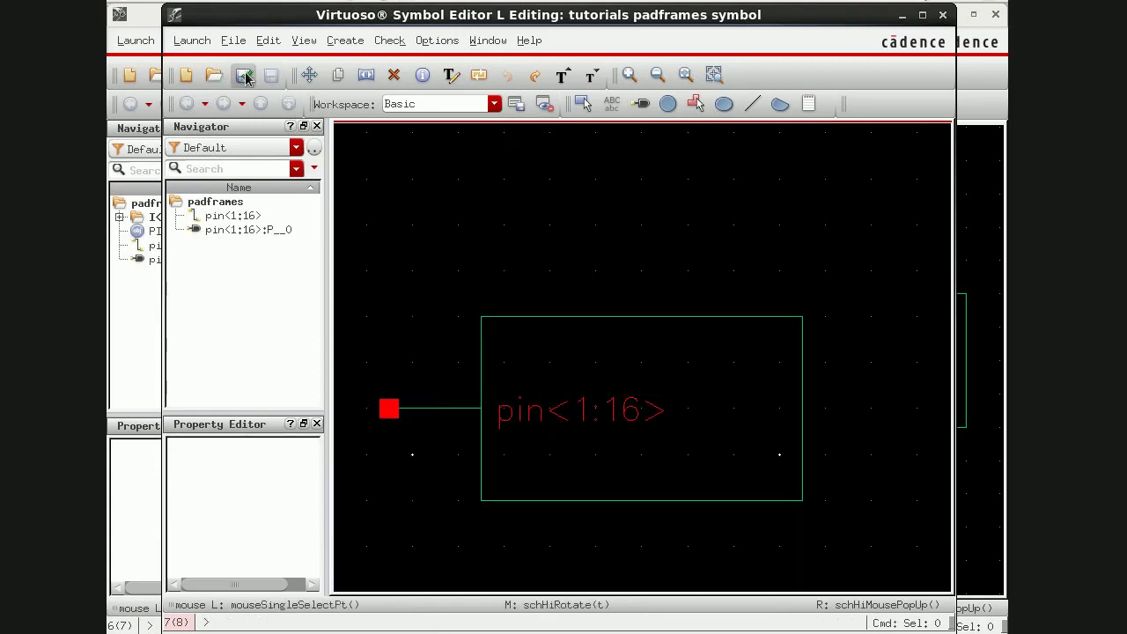
click(943, 16)
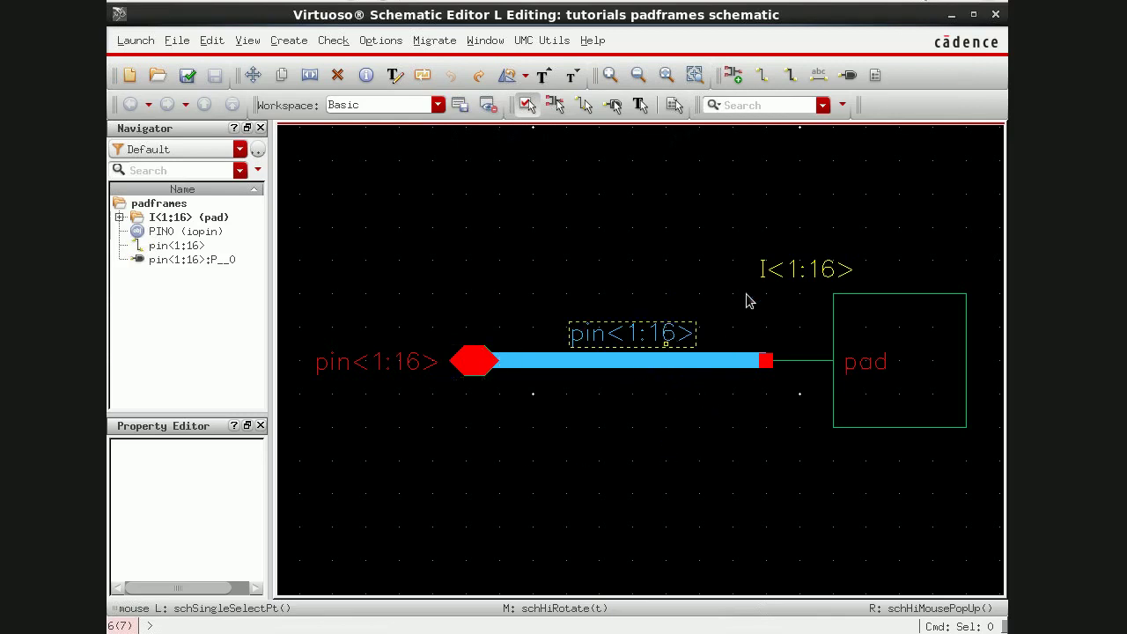
click(996, 16)
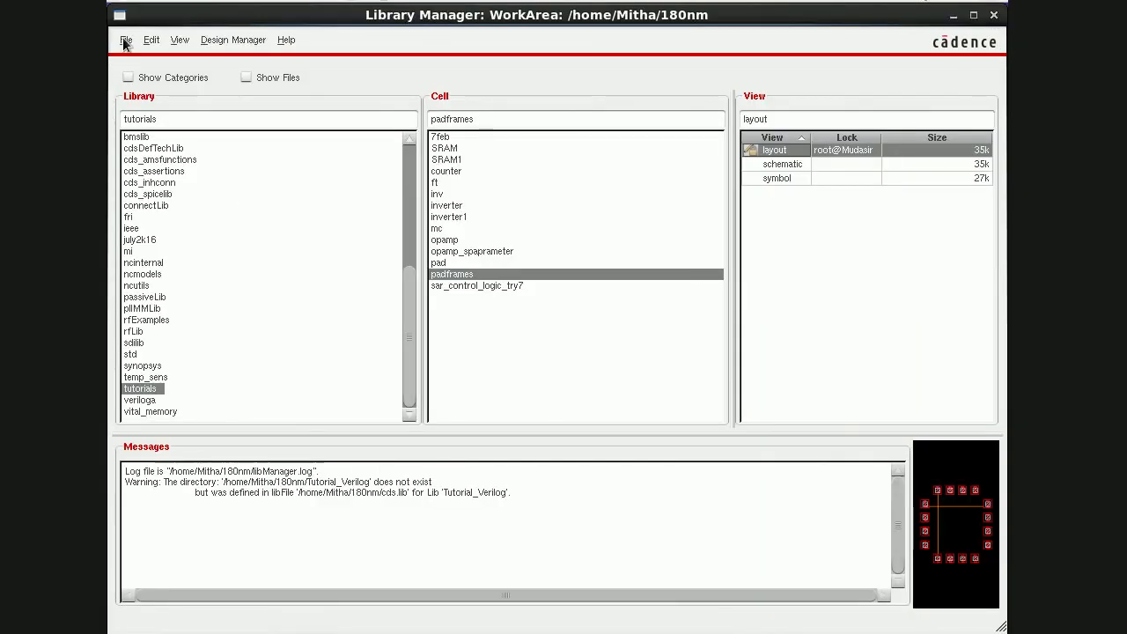
Step: Create a new schematic cell view named trail in the tutorials library
click(124, 42)
mouse_move(148, 58)
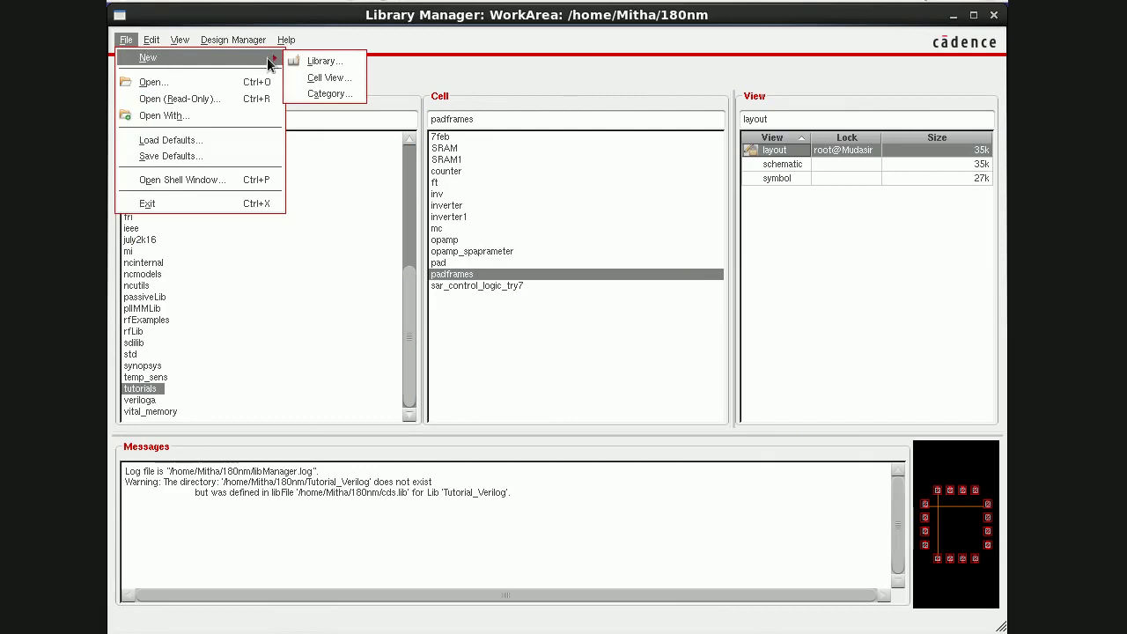
click(323, 77)
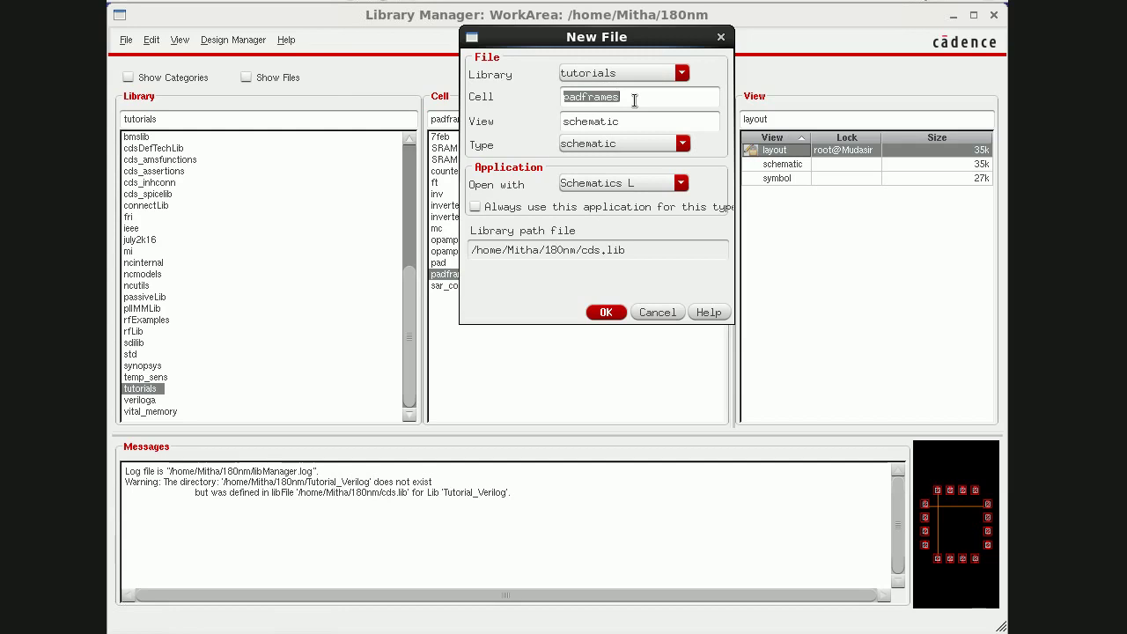
text(trail)
click(607, 312)
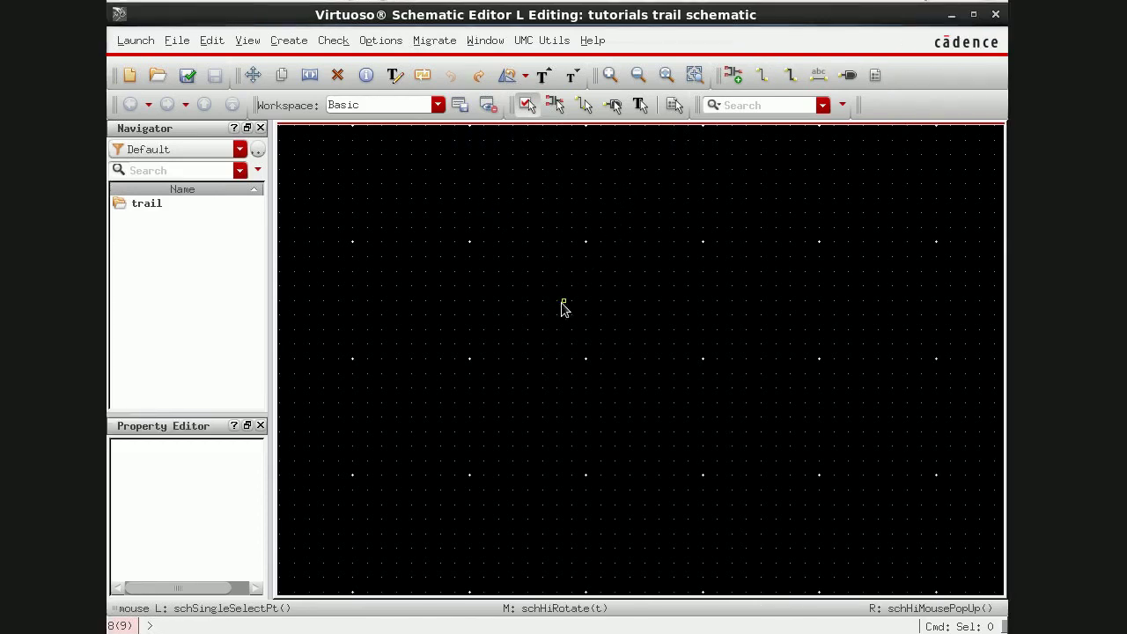
Step: Start Add Instance and browse to the N_18_MM symbol in the UMC_18_CMOS library
key(i)
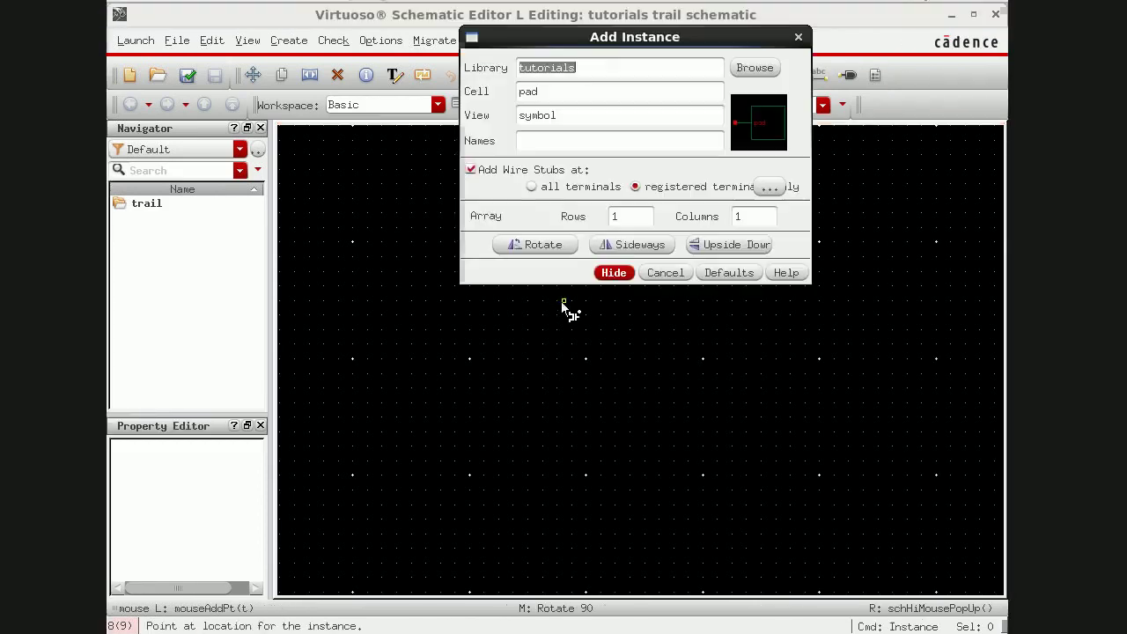
click(755, 69)
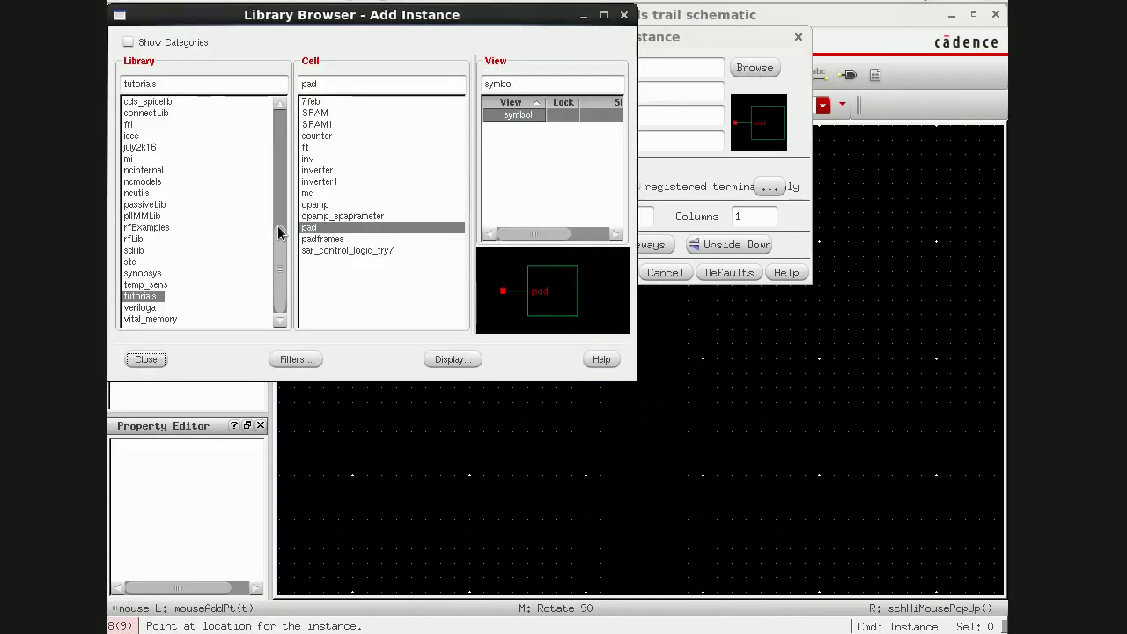
scroll(141, 191, up, 8)
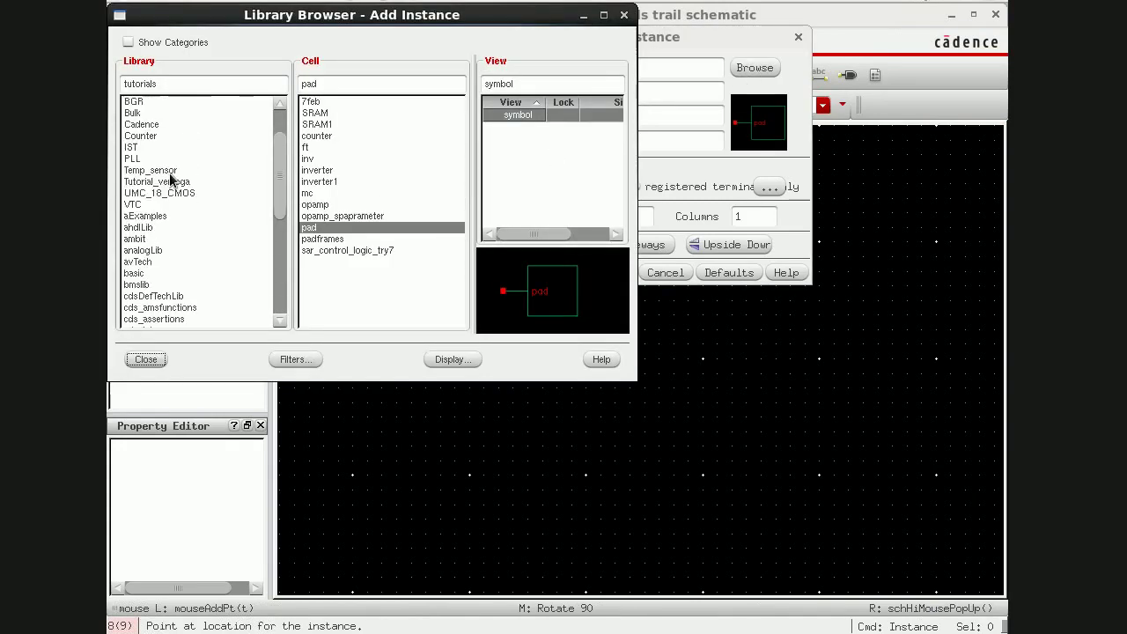
click(159, 193)
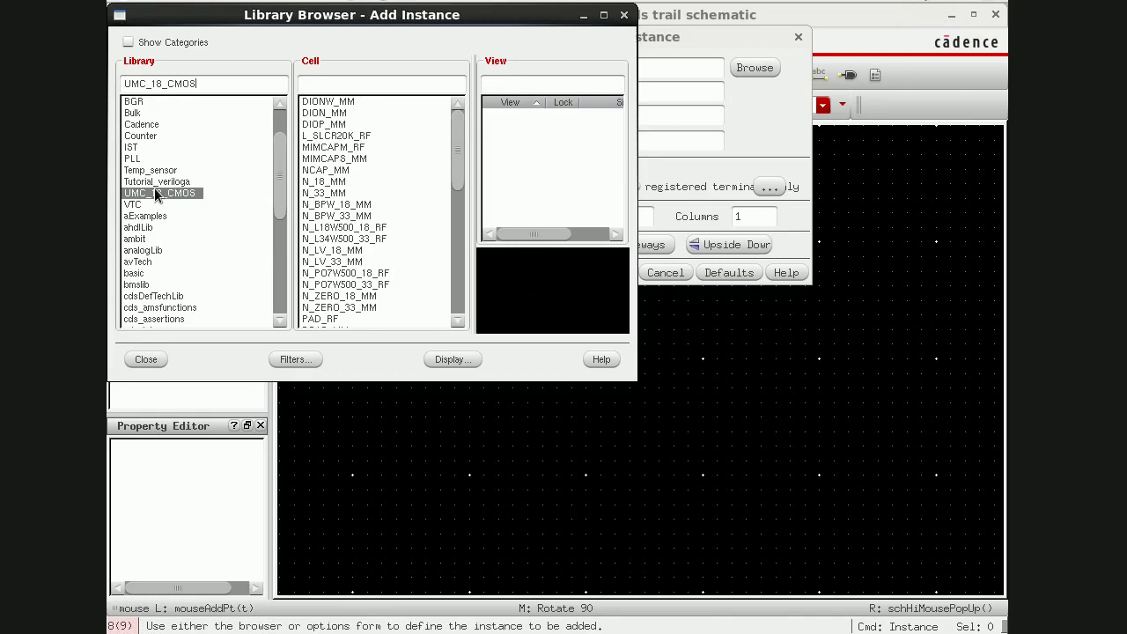
click(310, 182)
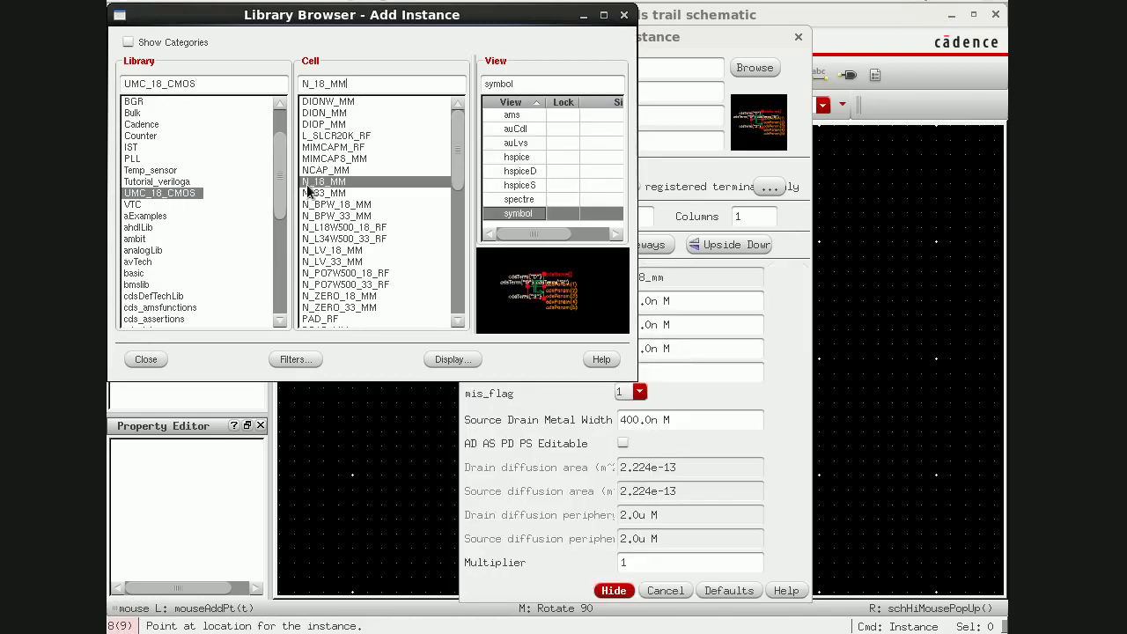
Step: Set the N_18_MM transistor to 6 fingers and multiplier 6
click(147, 360)
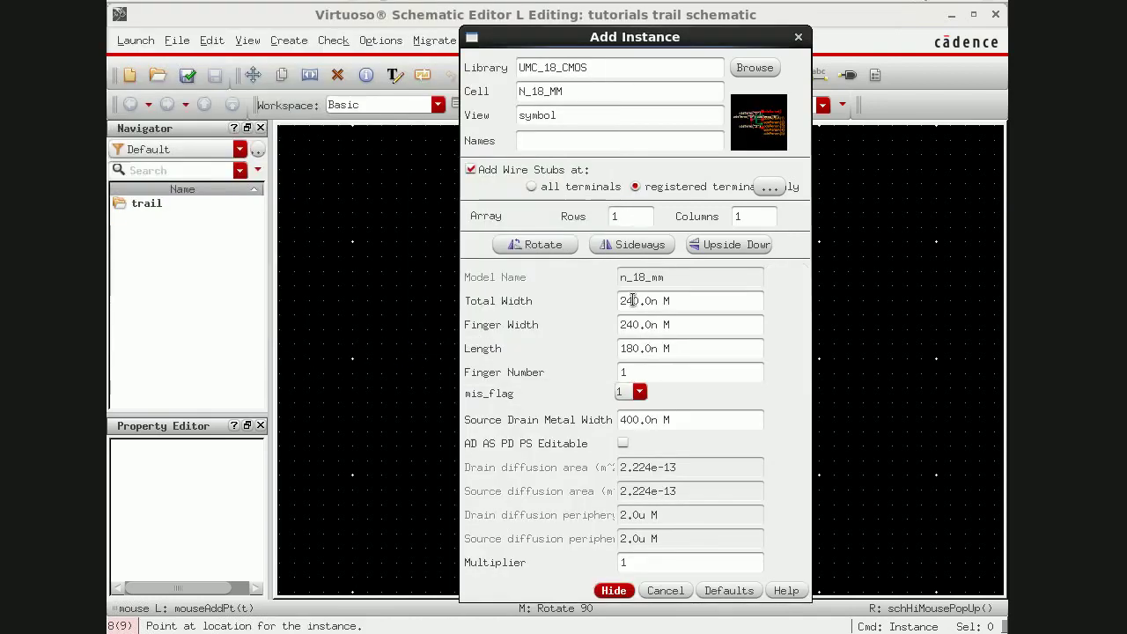
drag(630, 300, 620, 300)
text(20000)
key(Return)
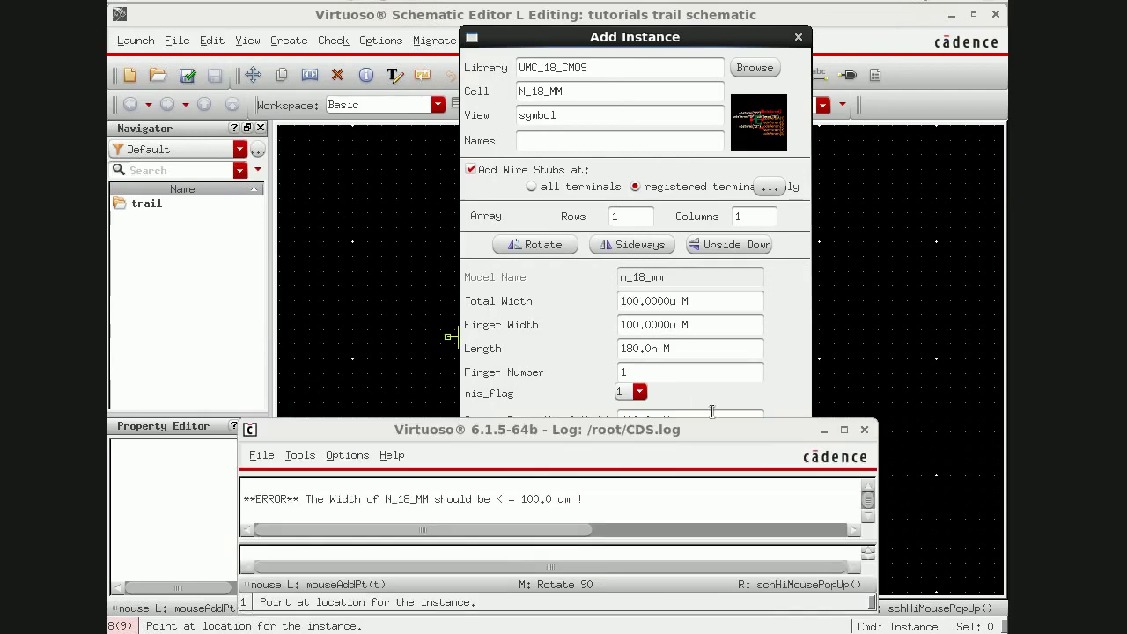
drag(635, 372, 602, 376)
text(6)
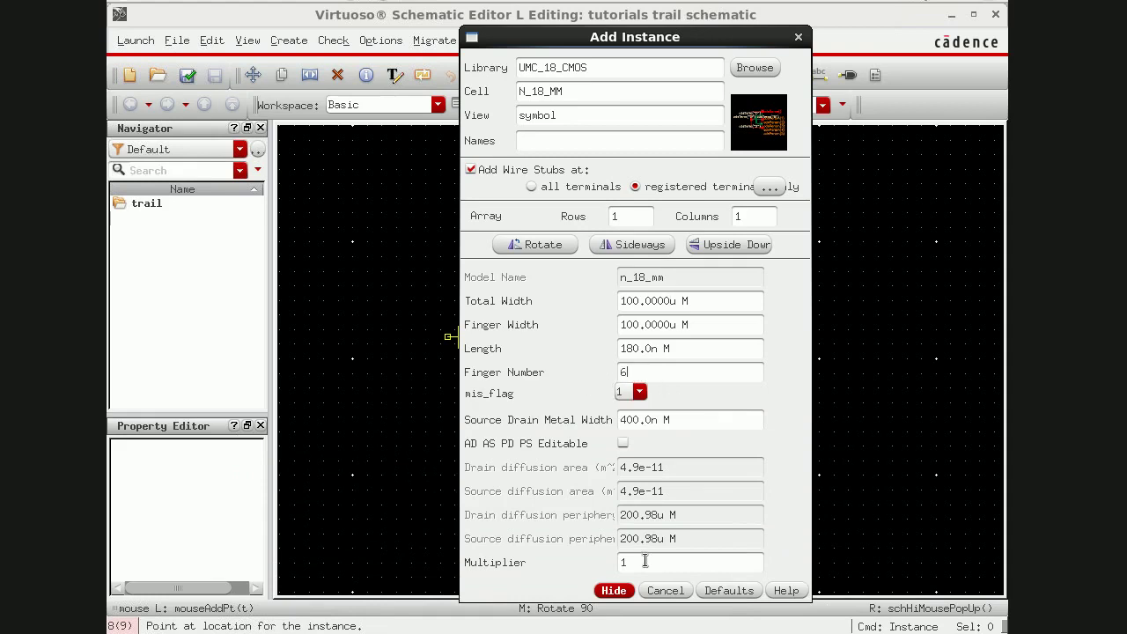
drag(649, 561, 594, 567)
text(6)
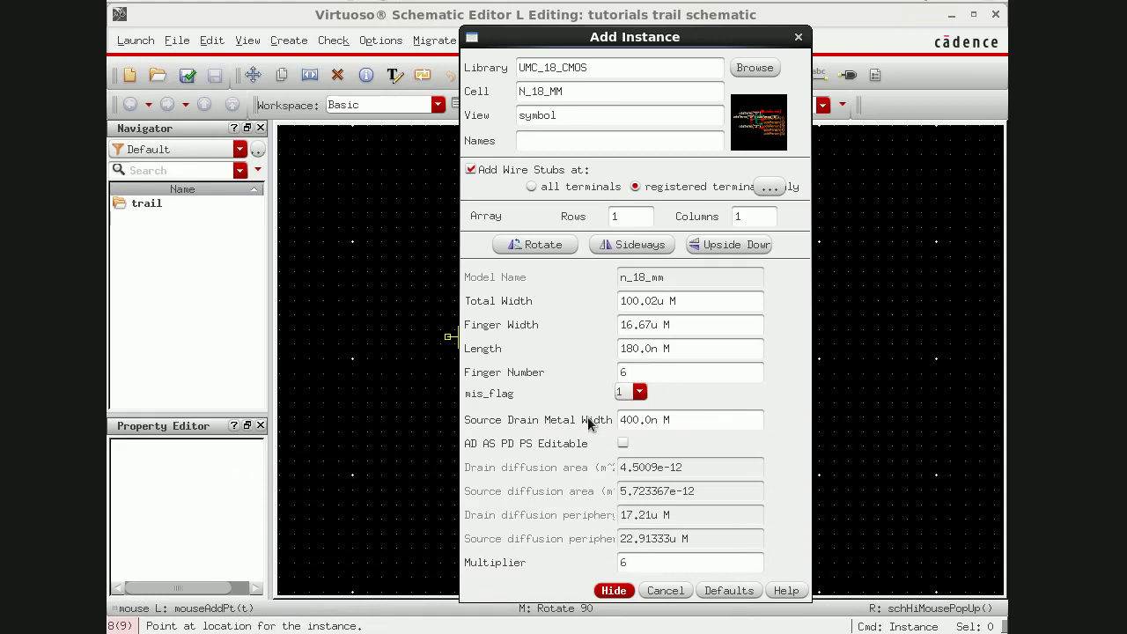
Step: Set the transistor's total width to 400.02u and length to 5u
click(625, 301)
key(BackSpace)
text(4)
key(Tab)
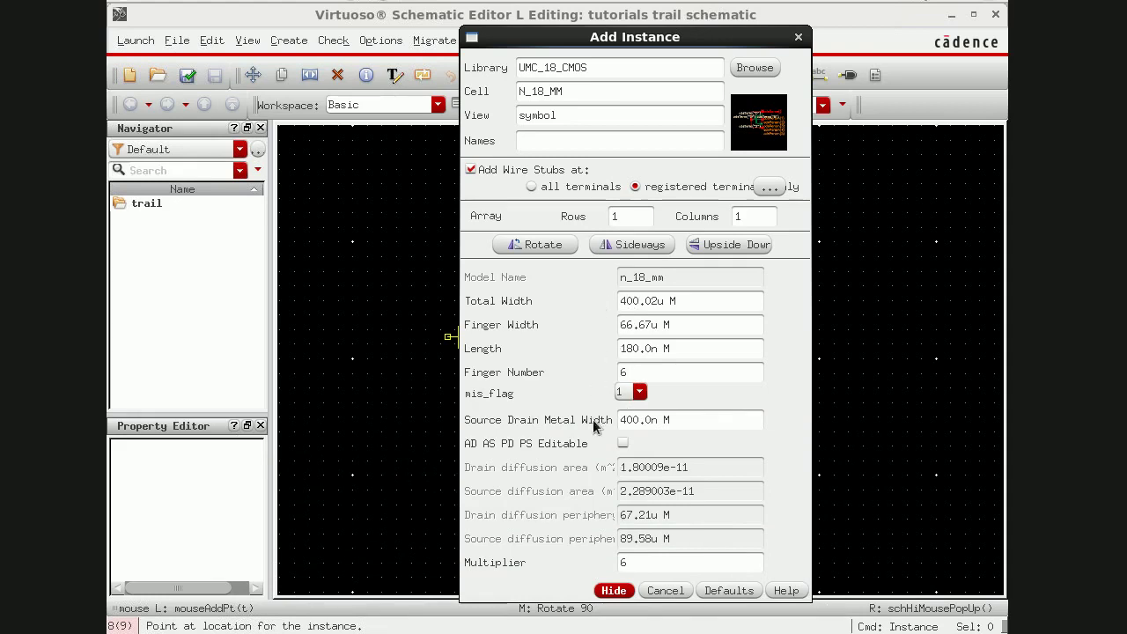
drag(637, 349, 605, 351)
text(50)
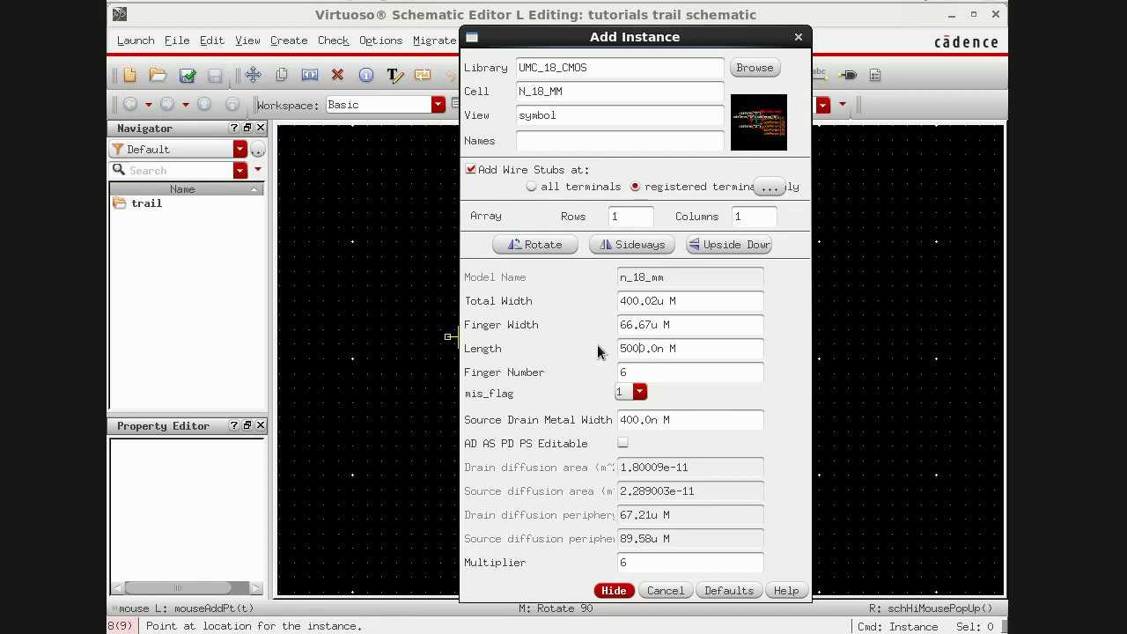
key(Delete)
key(Delete)
key(Delete)
text(u)
Step: Place two identical NMOS transistors, M0 and M1, side by side
click(606, 591)
click(511, 323)
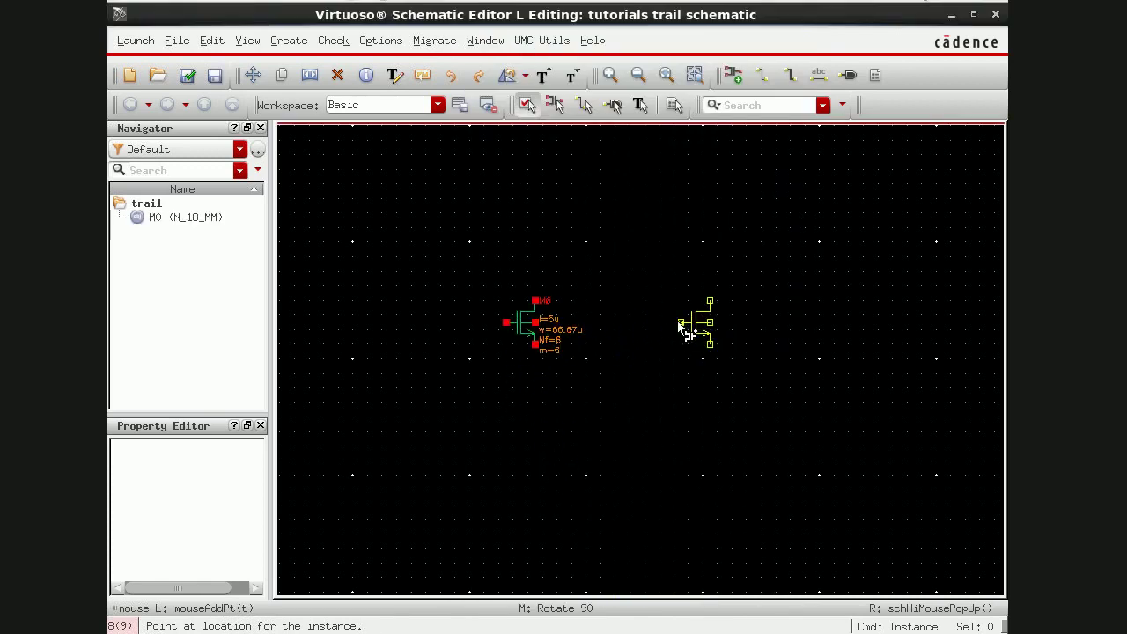
click(680, 324)
key(Escape)
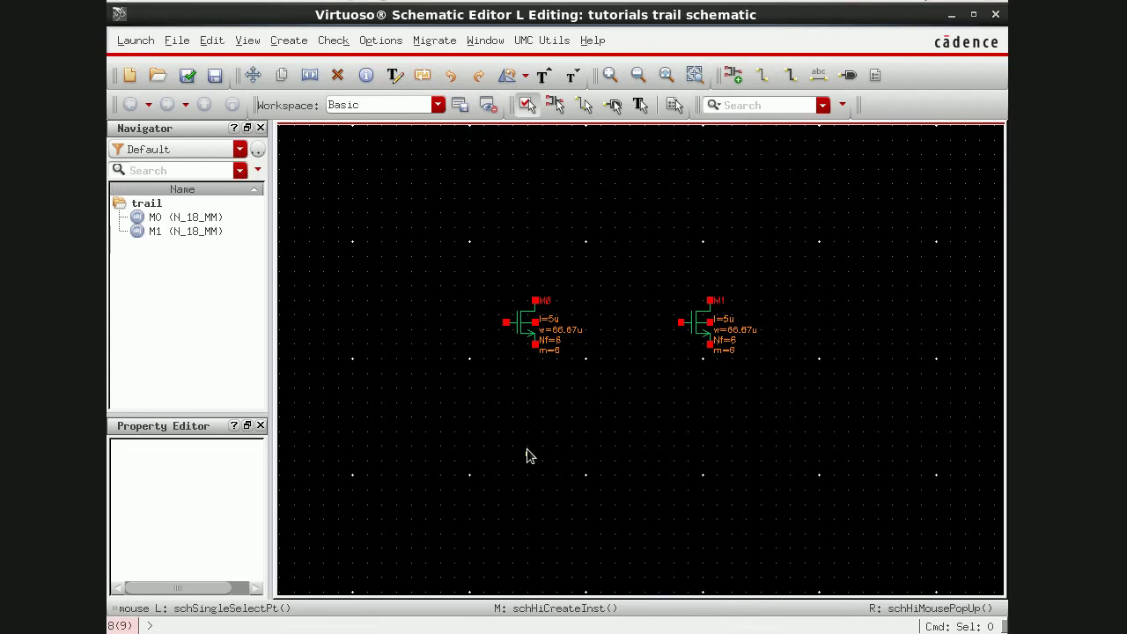
Step: Switch the new instance to P_18_MM with 10u total width and 2u length
key(i)
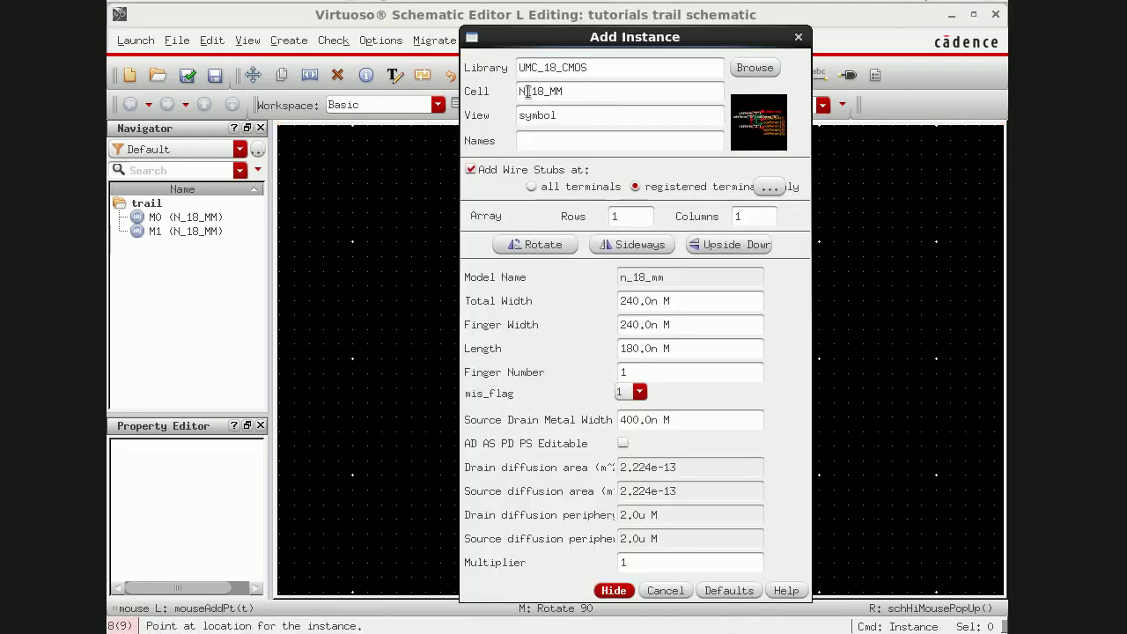
click(546, 115)
drag(641, 305, 587, 310)
text(10000)
key(Tab)
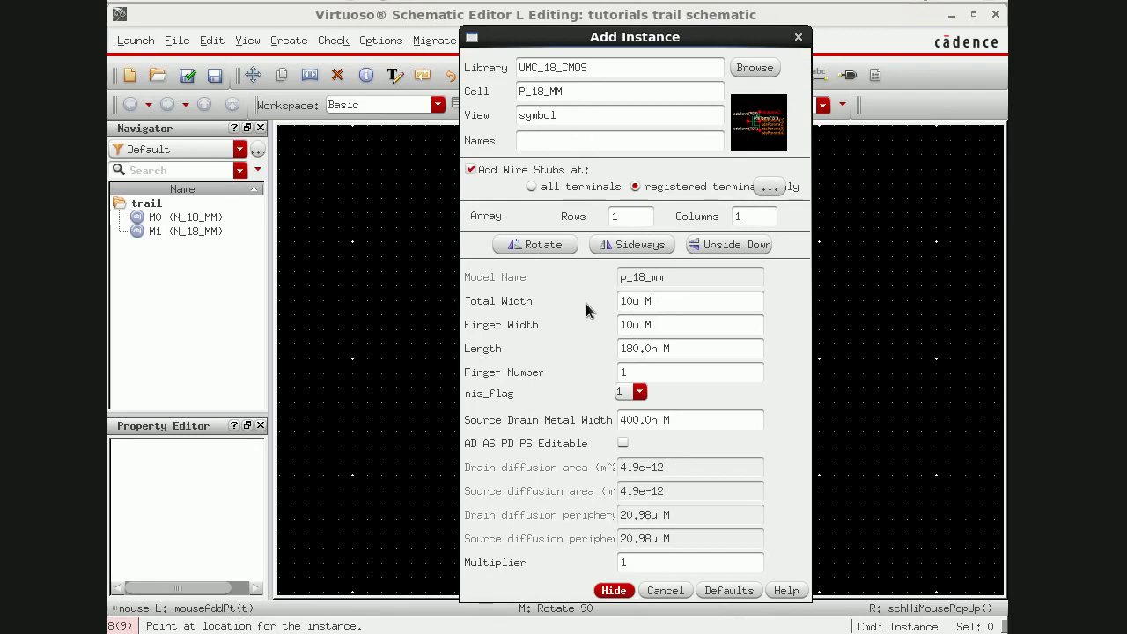
drag(639, 348, 606, 350)
text(1802000)
key(Return)
Step: Set multiplier 10 and place PMOS M2 below the NMOS pair
click(636, 562)
click(613, 591)
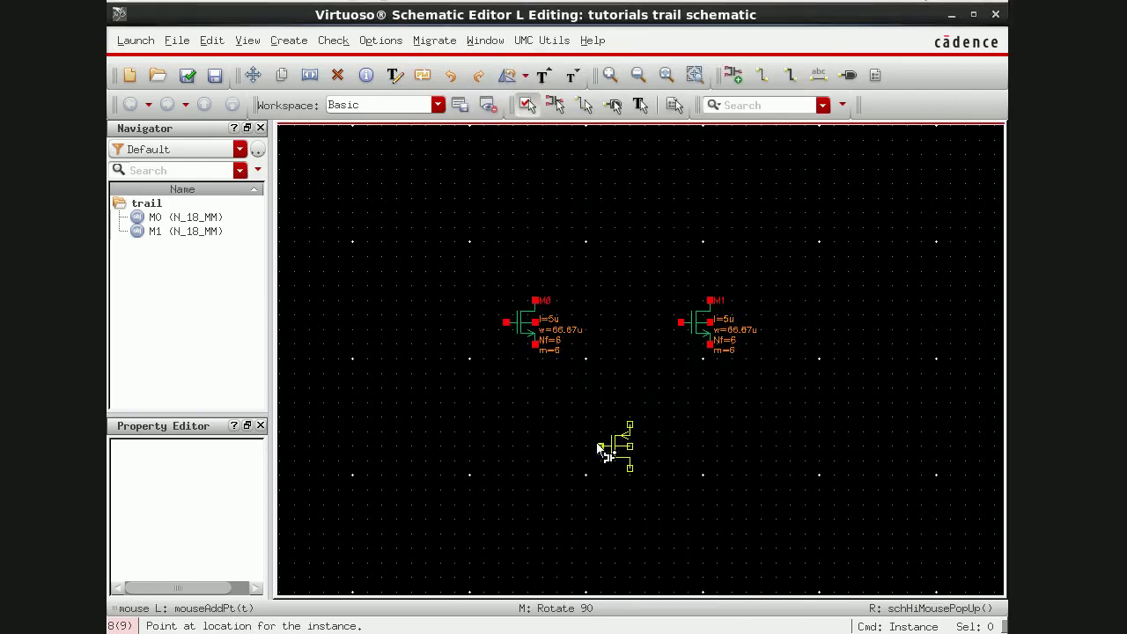
click(595, 508)
key(Escape)
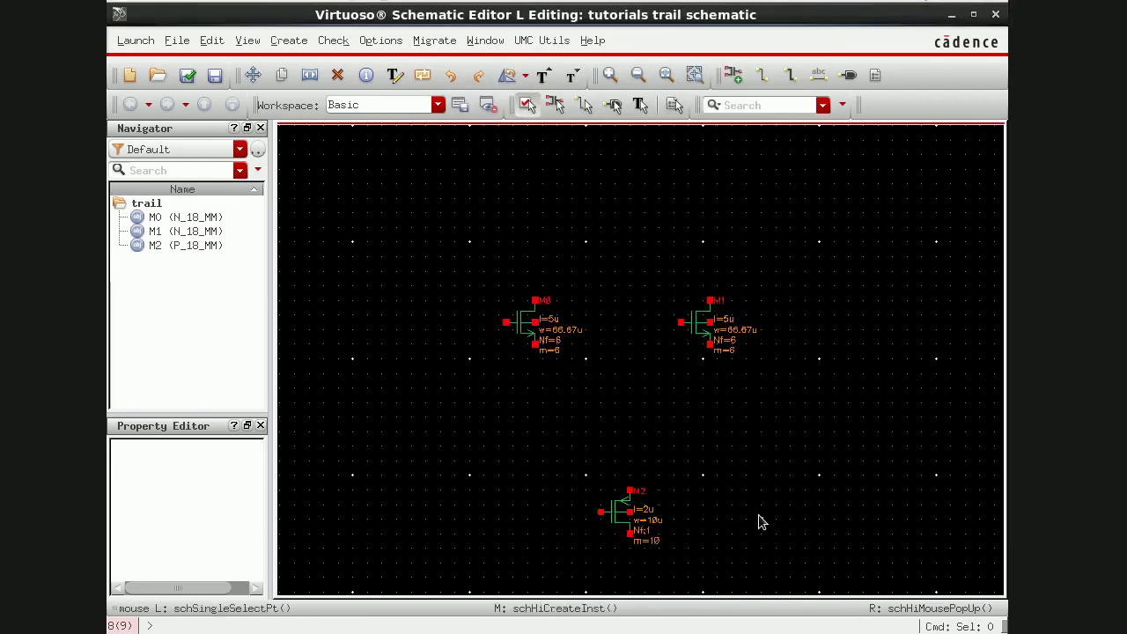
Step: Select the inv symbol from the tutorials library in the Add Instance browser
key(i)
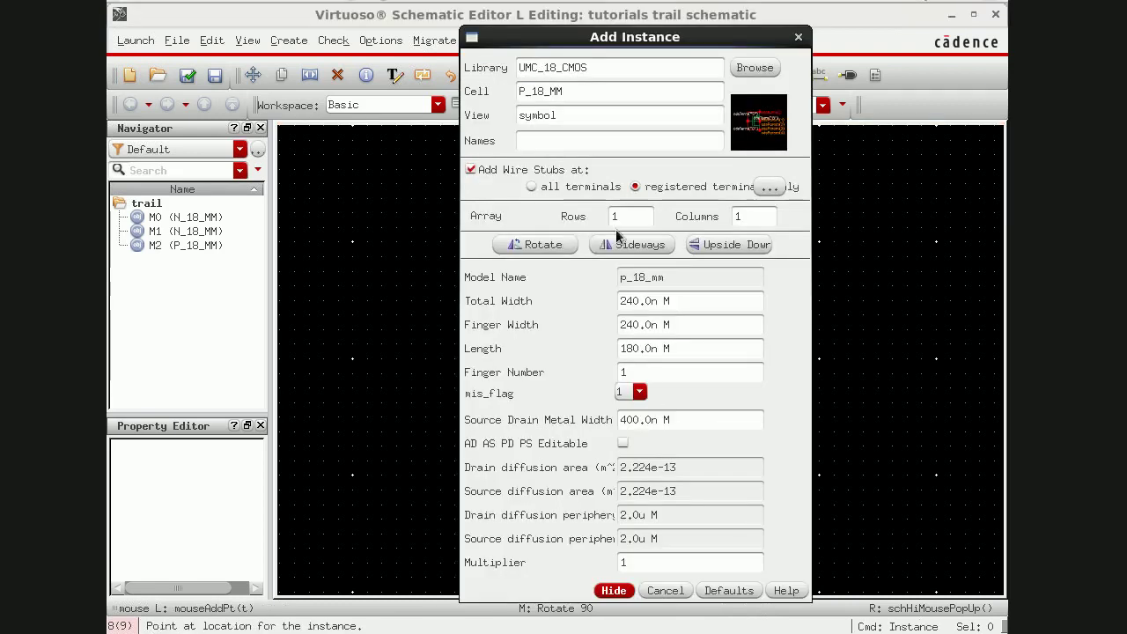
click(742, 70)
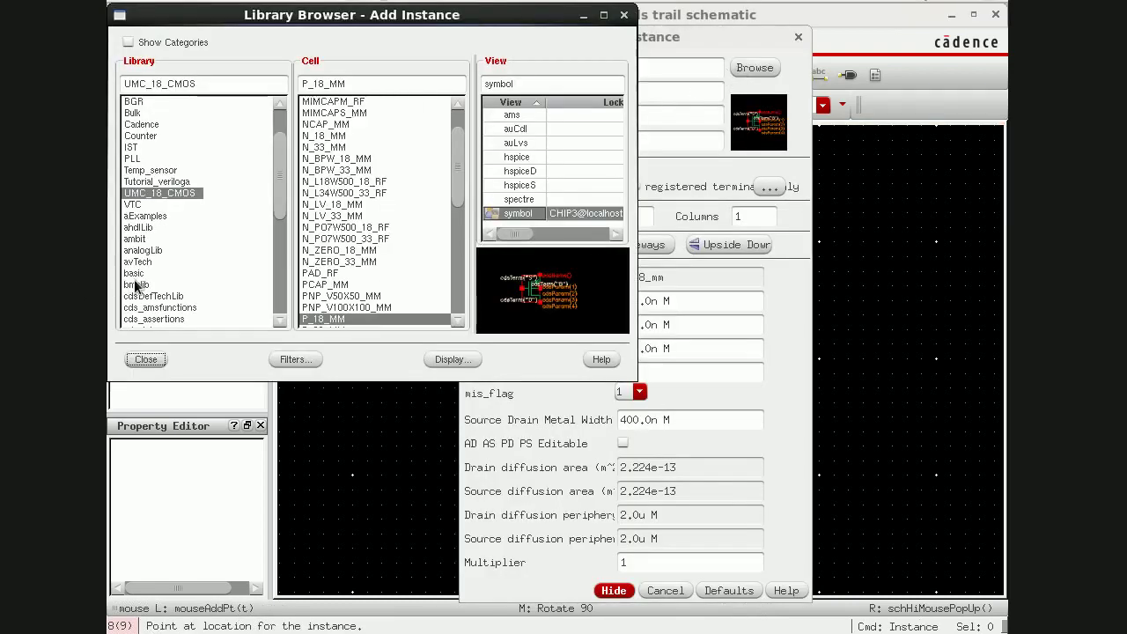
scroll(136, 284, down, 4)
scroll(137, 283, down, 3)
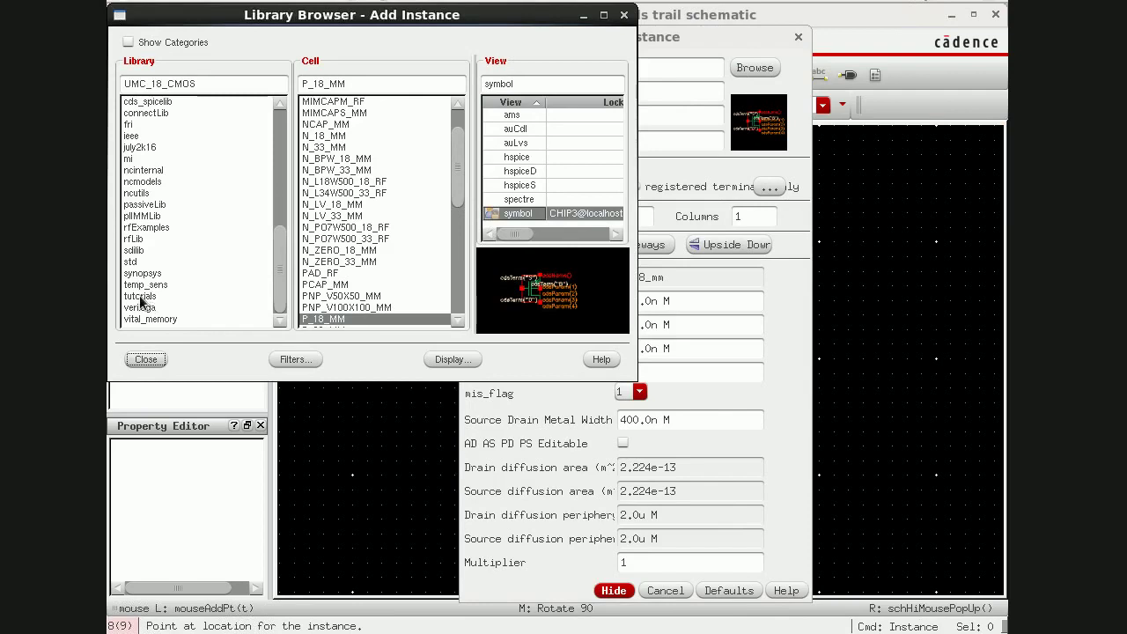
click(141, 296)
click(315, 104)
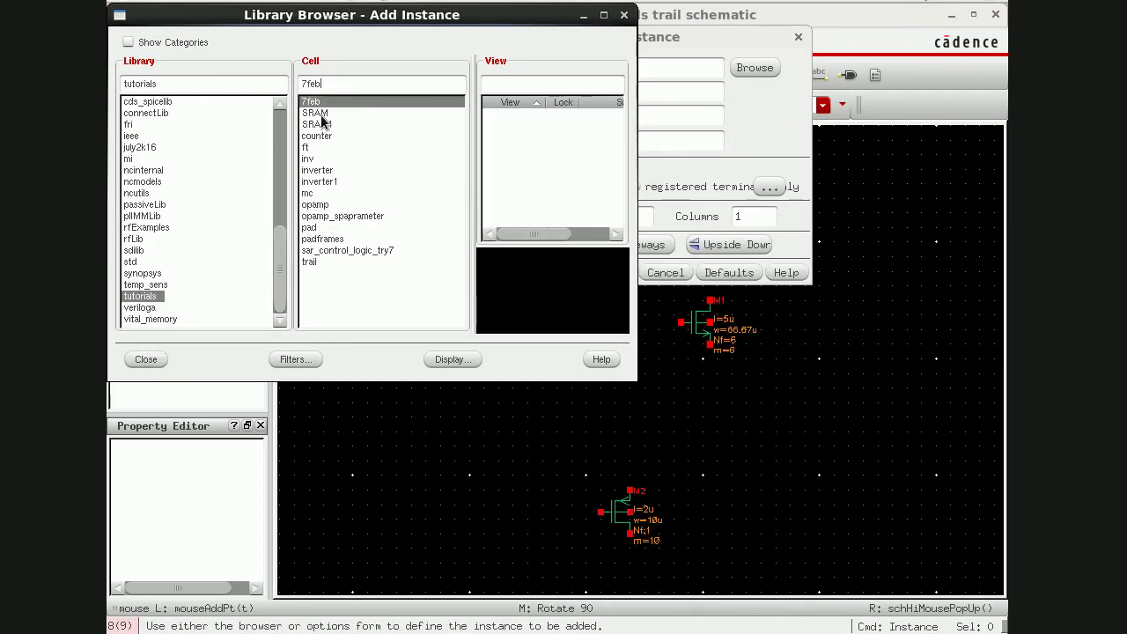
click(324, 115)
click(332, 127)
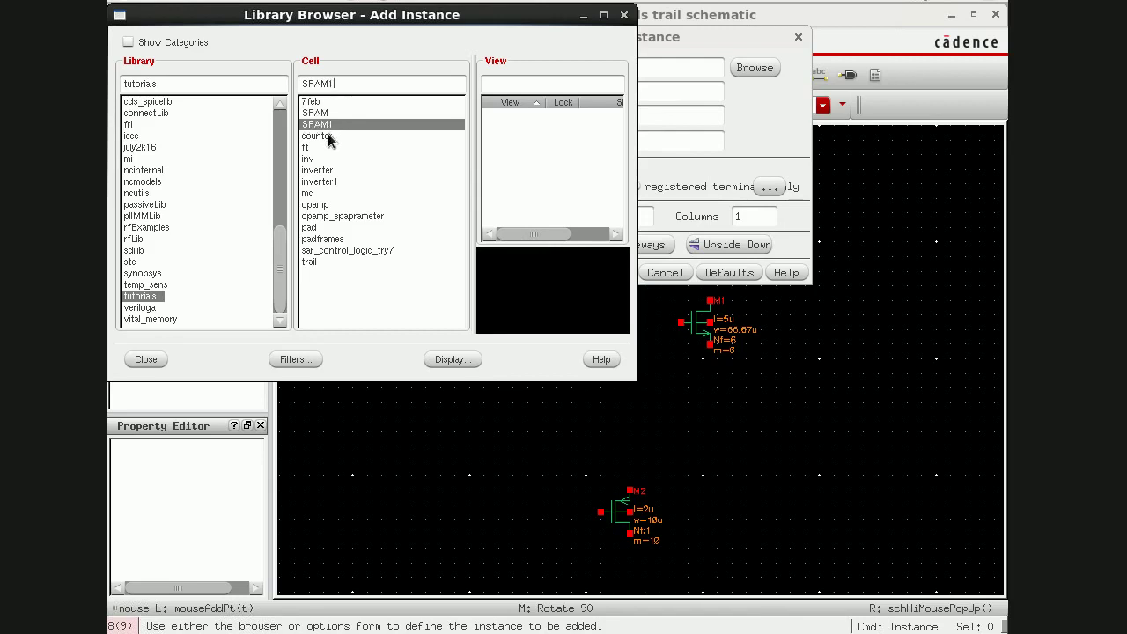
click(327, 137)
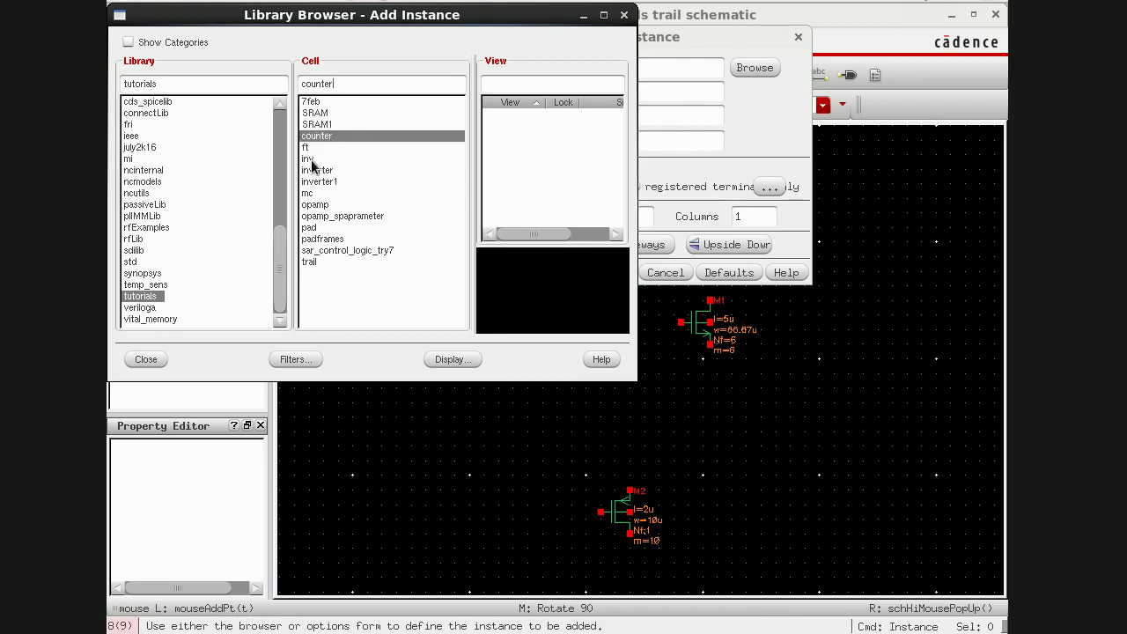
click(311, 159)
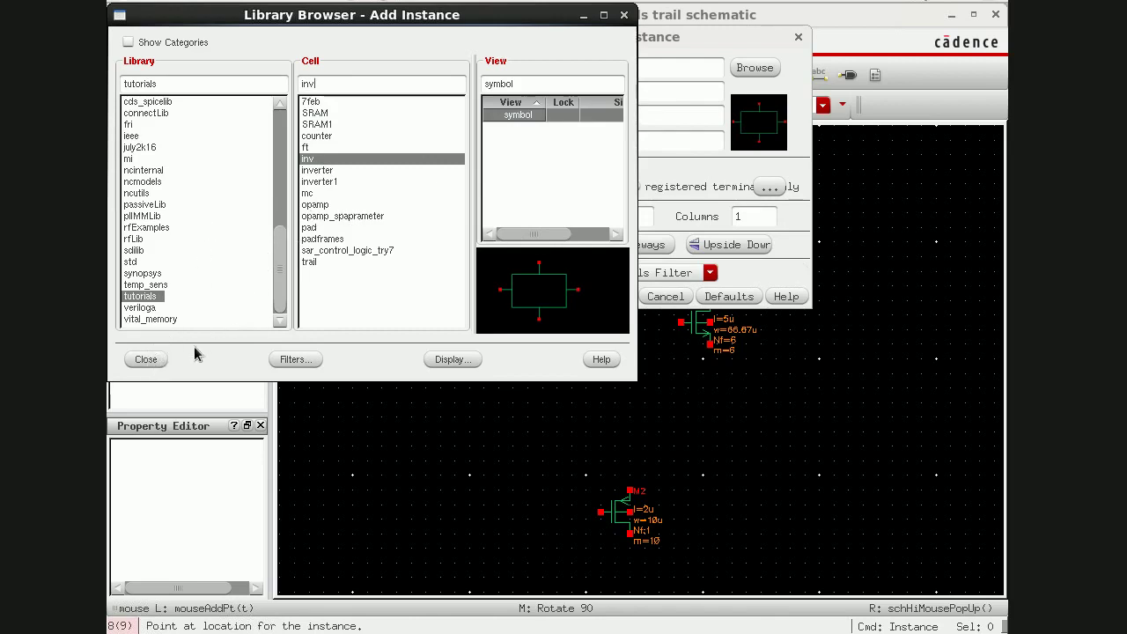
click(315, 170)
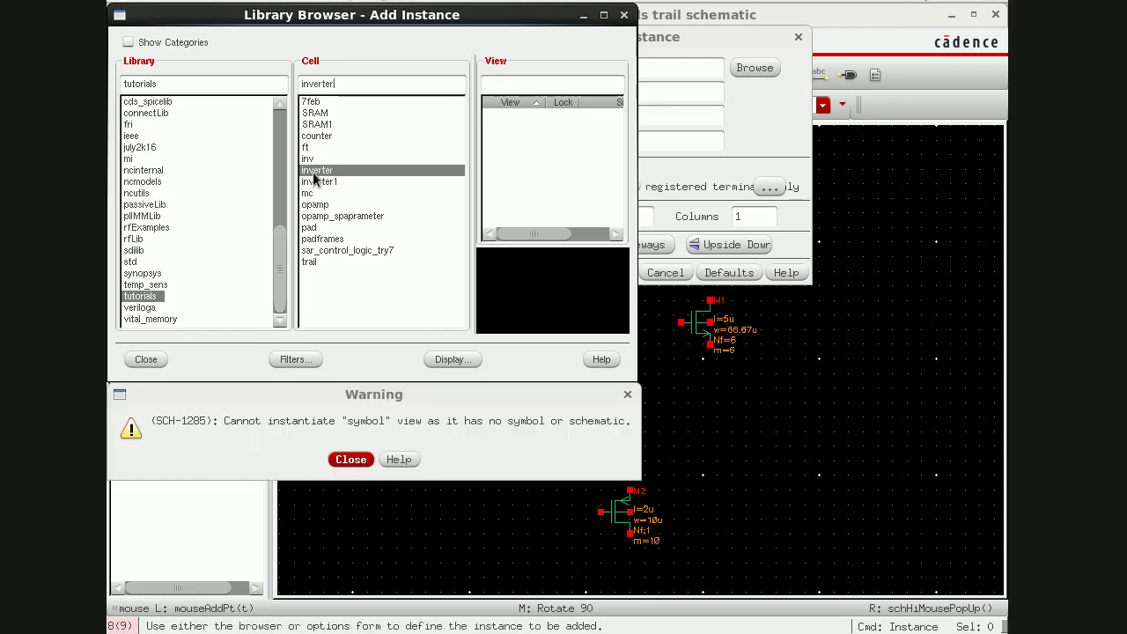
click(351, 458)
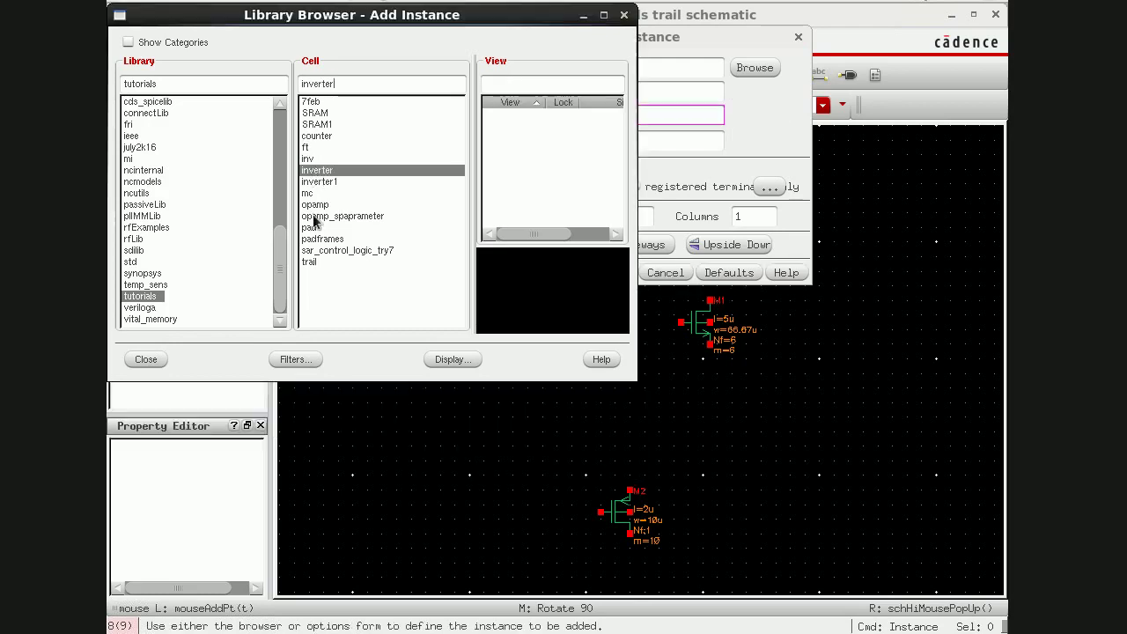
click(309, 158)
click(147, 359)
Step: Place inverter I0 to the lower right of the transistors
click(612, 297)
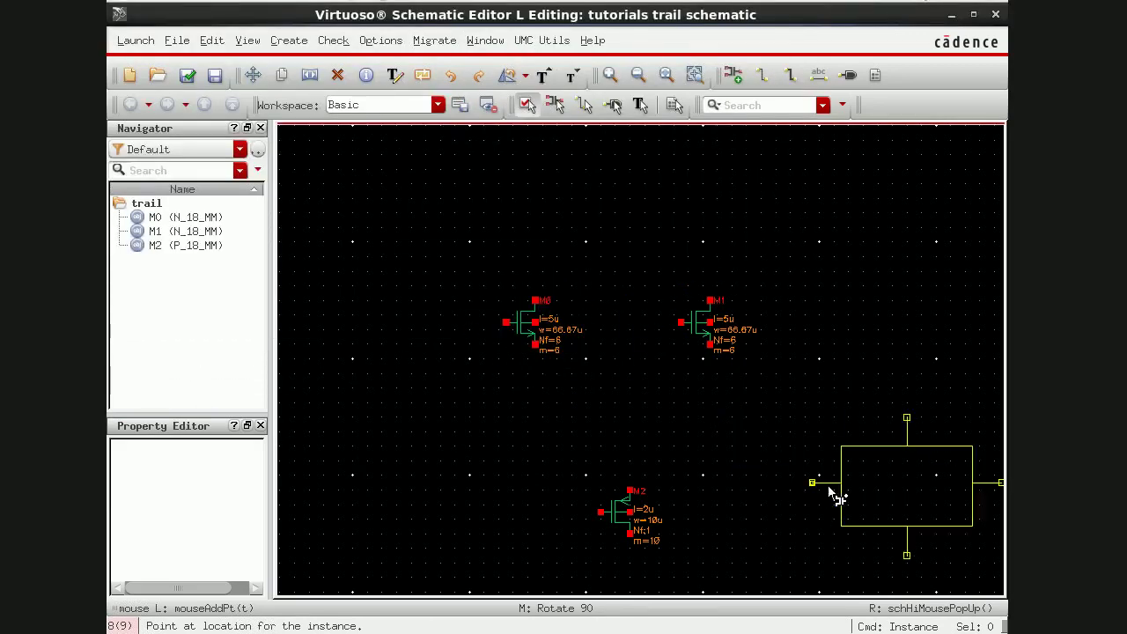
click(789, 481)
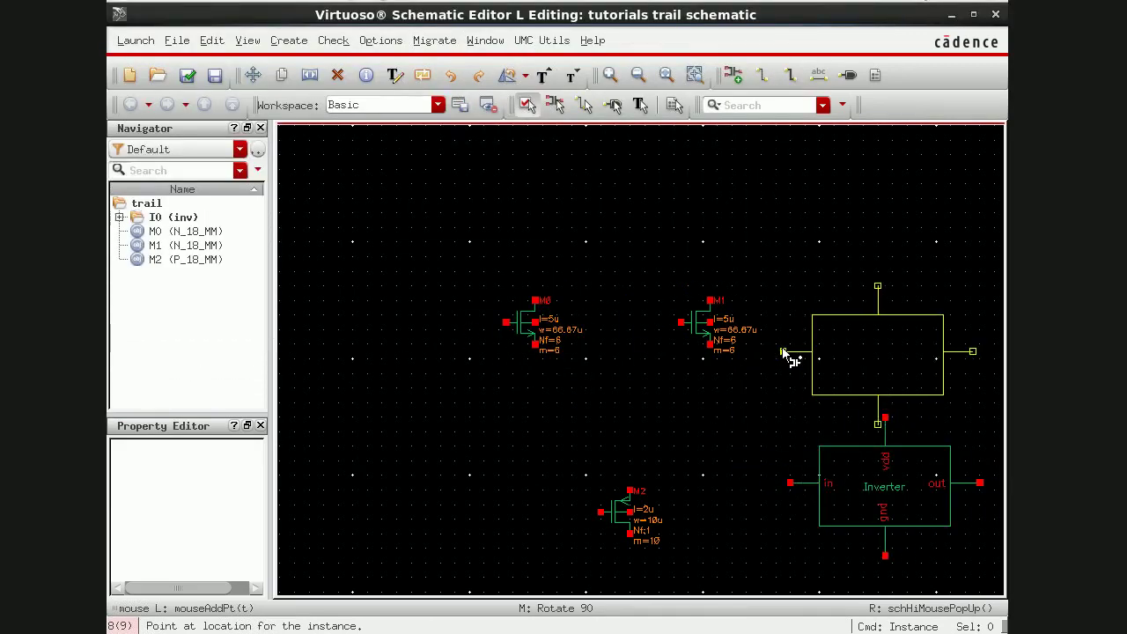
key(Escape)
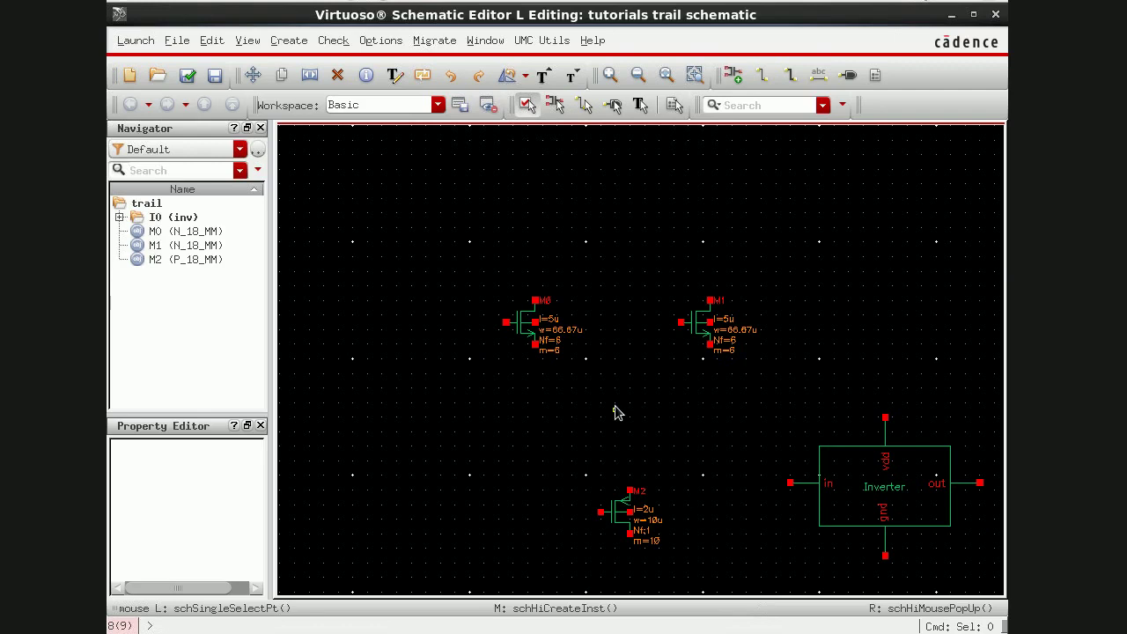
Step: Place padframes instance I1 from tutorials at the upper right, then fit the schematic in view
key(i)
click(751, 69)
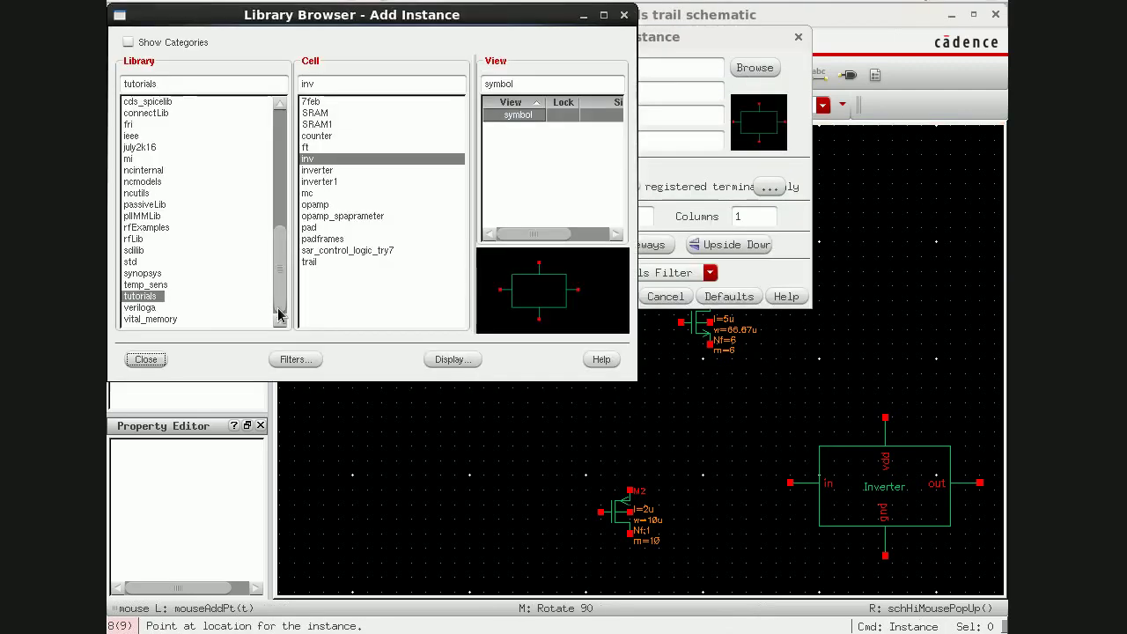
click(322, 238)
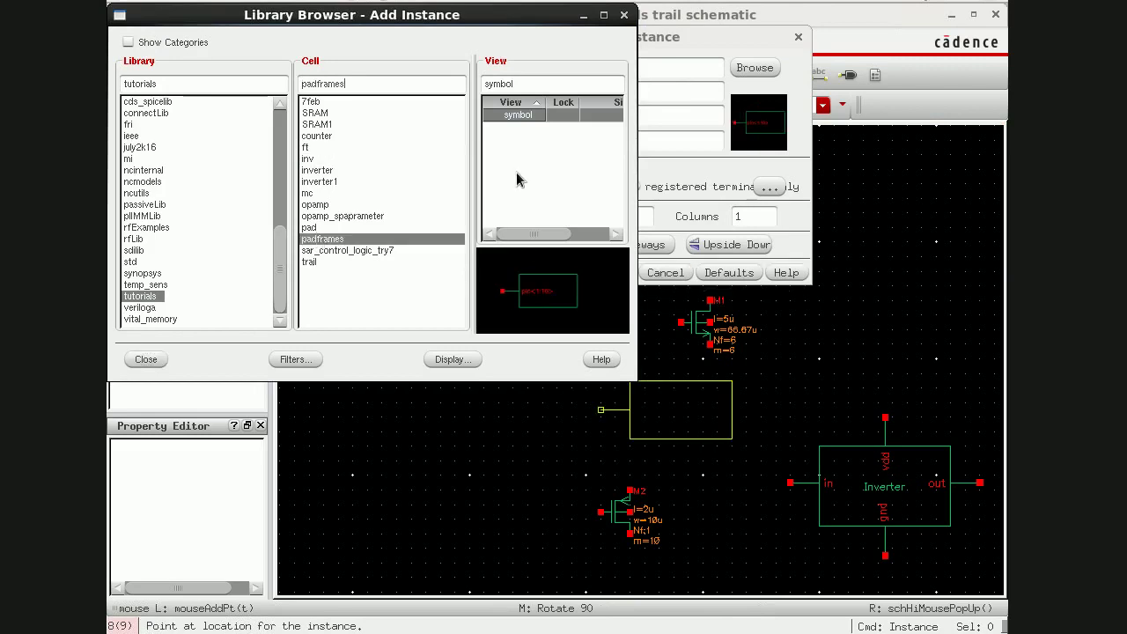
click(146, 359)
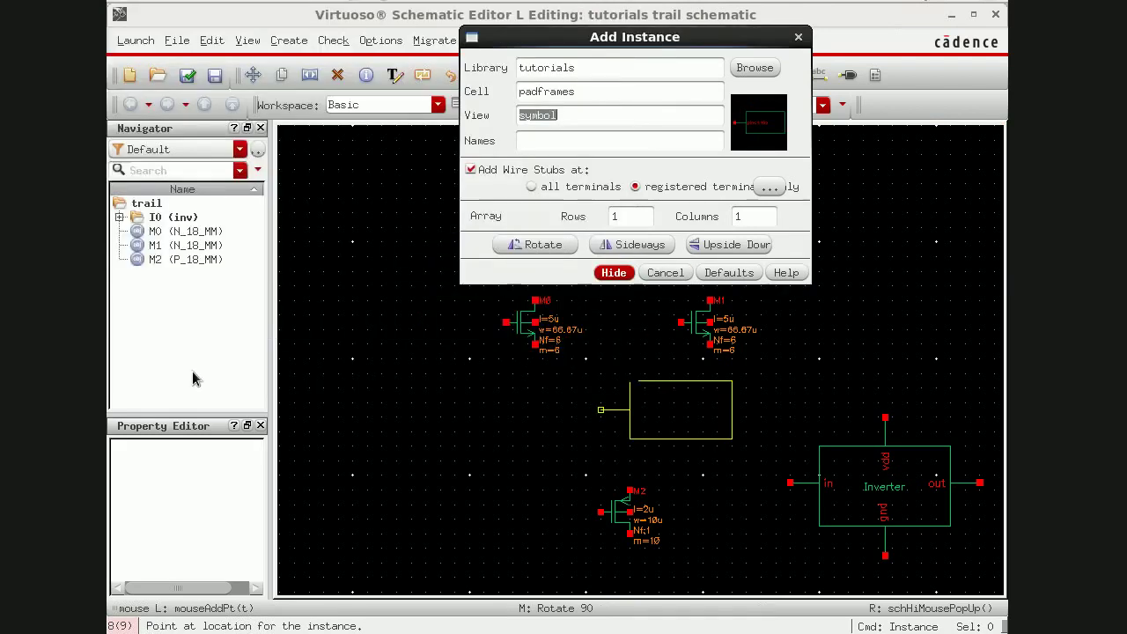
click(611, 272)
key(Right)
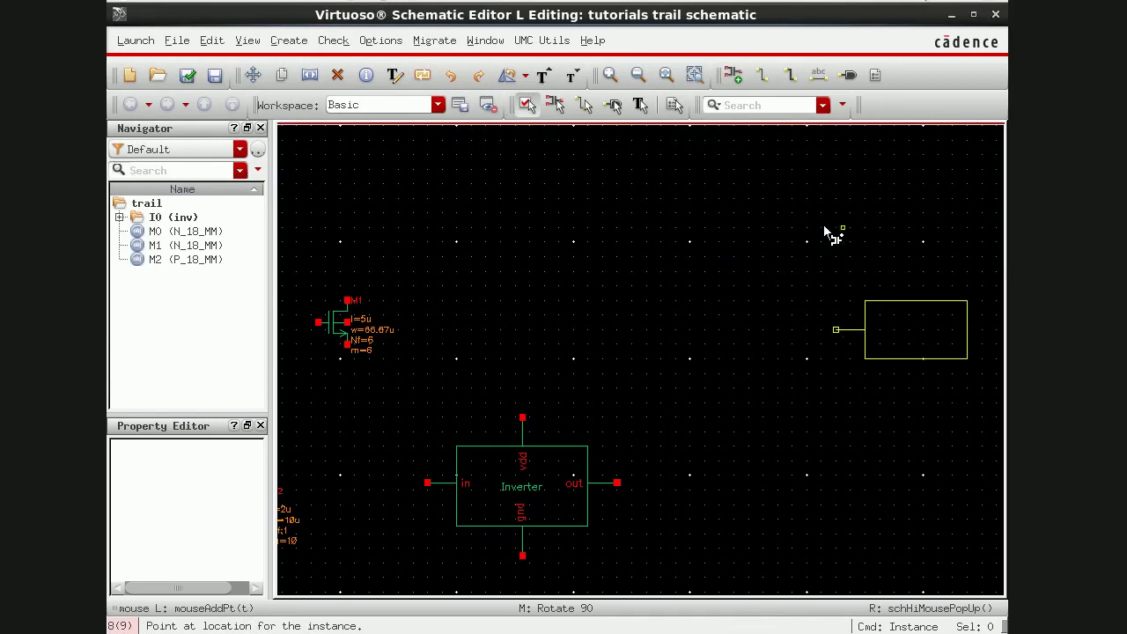
click(759, 236)
key(Escape)
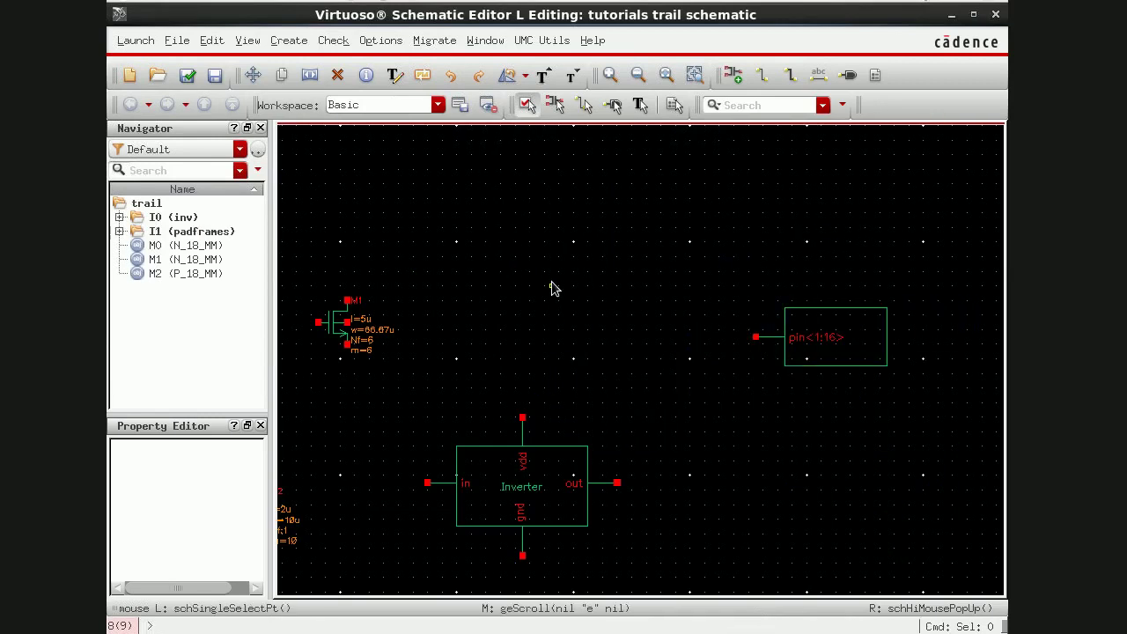
key(f)
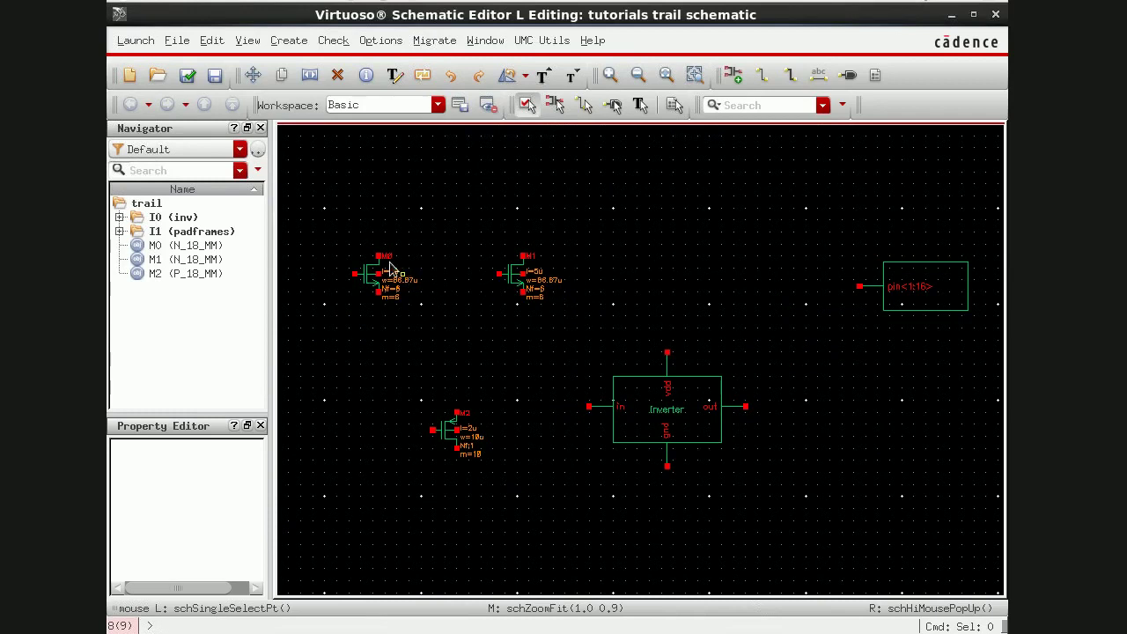
Step: Draw short stub wires from the terminals and gates of M0, M1 and M2
drag(381, 256, 380, 213)
drag(528, 255, 528, 213)
drag(499, 275, 457, 280)
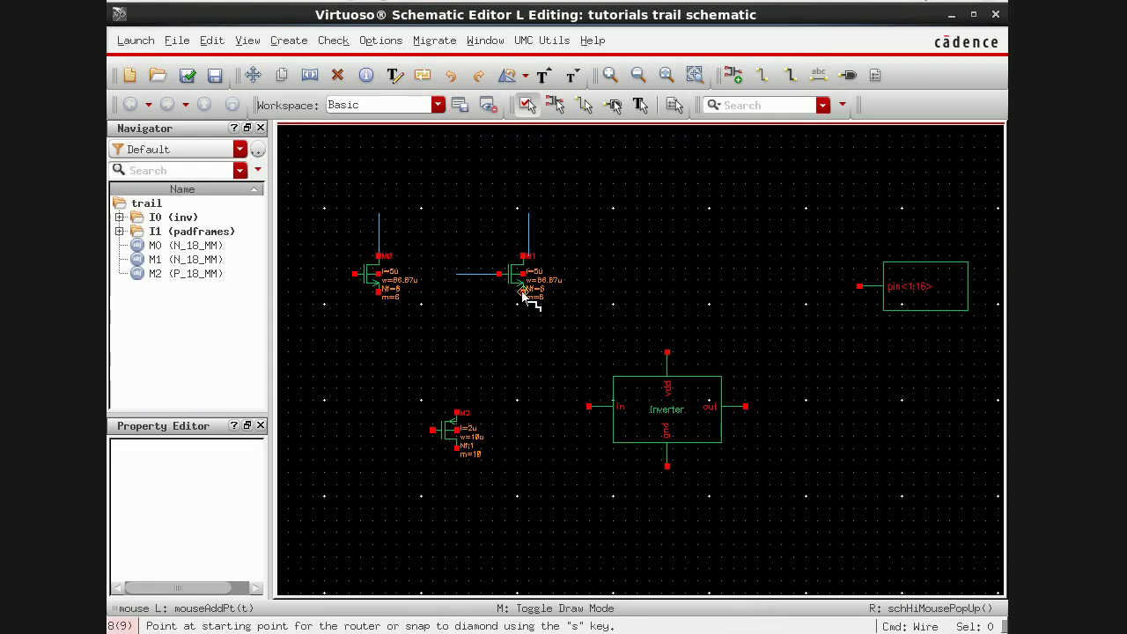
drag(524, 293, 524, 329)
drag(353, 276, 379, 339)
drag(456, 412, 456, 376)
drag(432, 431, 379, 429)
drag(456, 448, 456, 502)
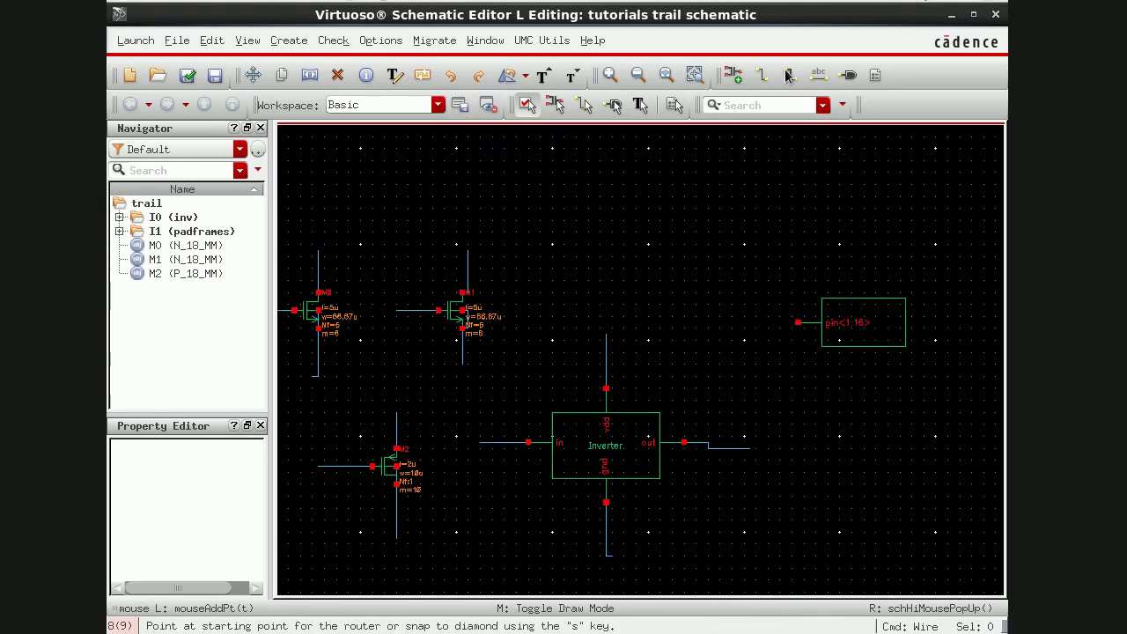
Step: Run a wide wire leftward from the pin<1:16> terminal
click(798, 323)
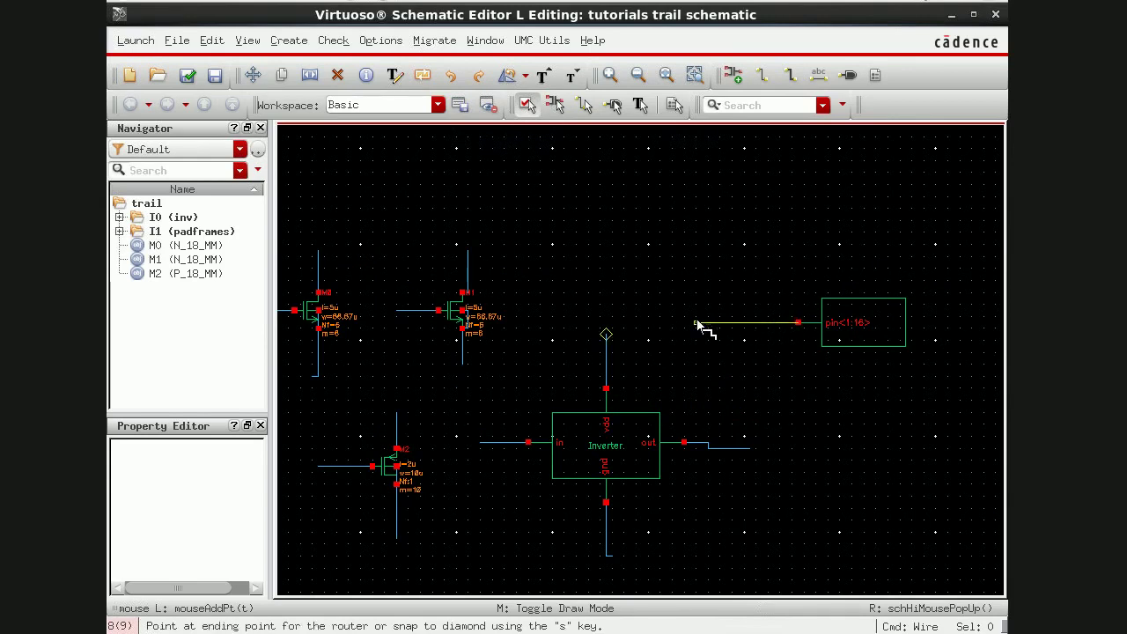
click(698, 323)
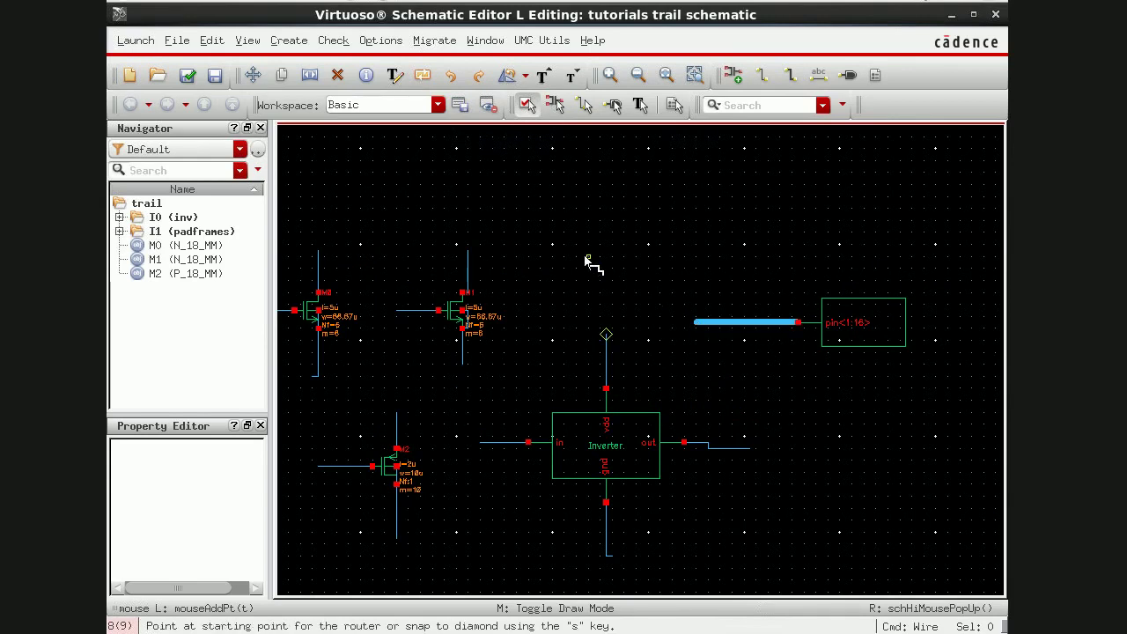
key(Escape)
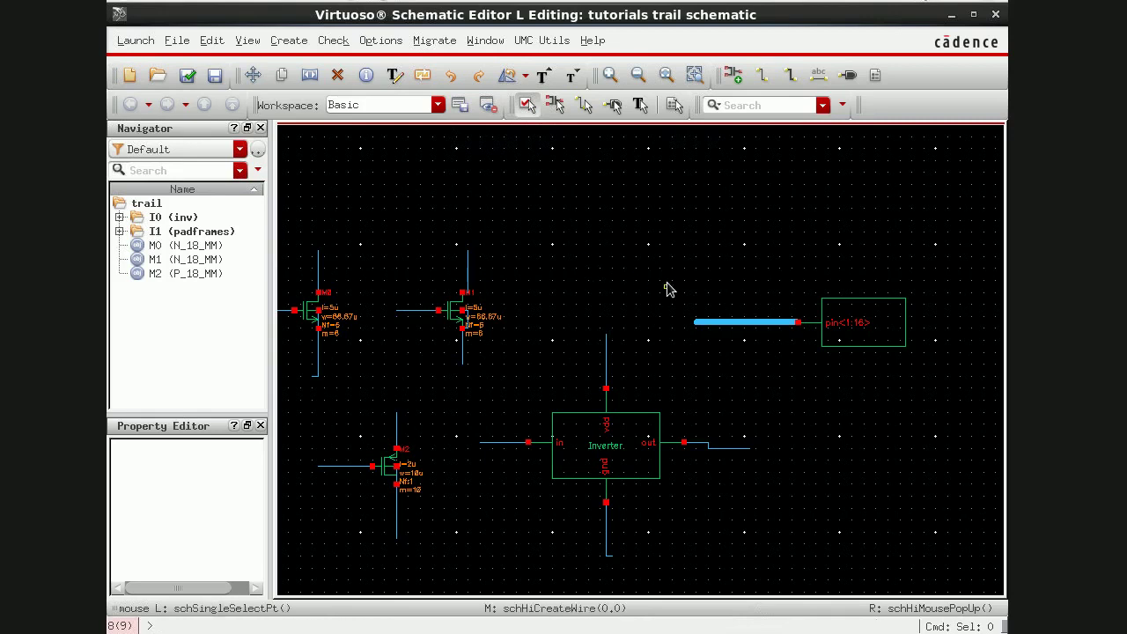
Step: Label the thick bus wire pin<1:16>
key(l)
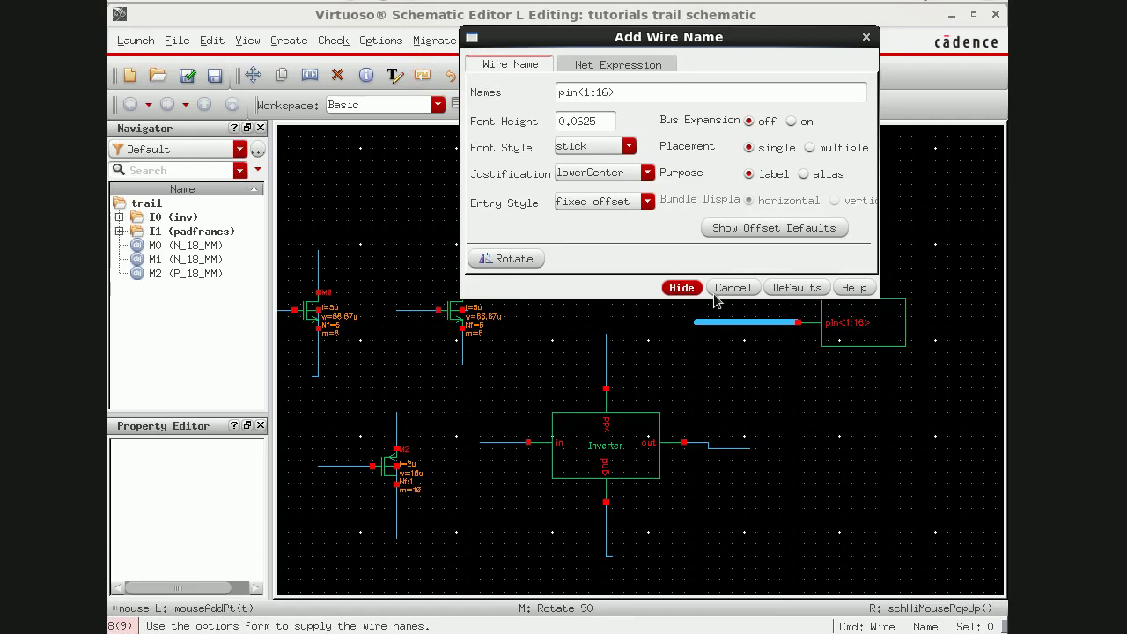
click(680, 288)
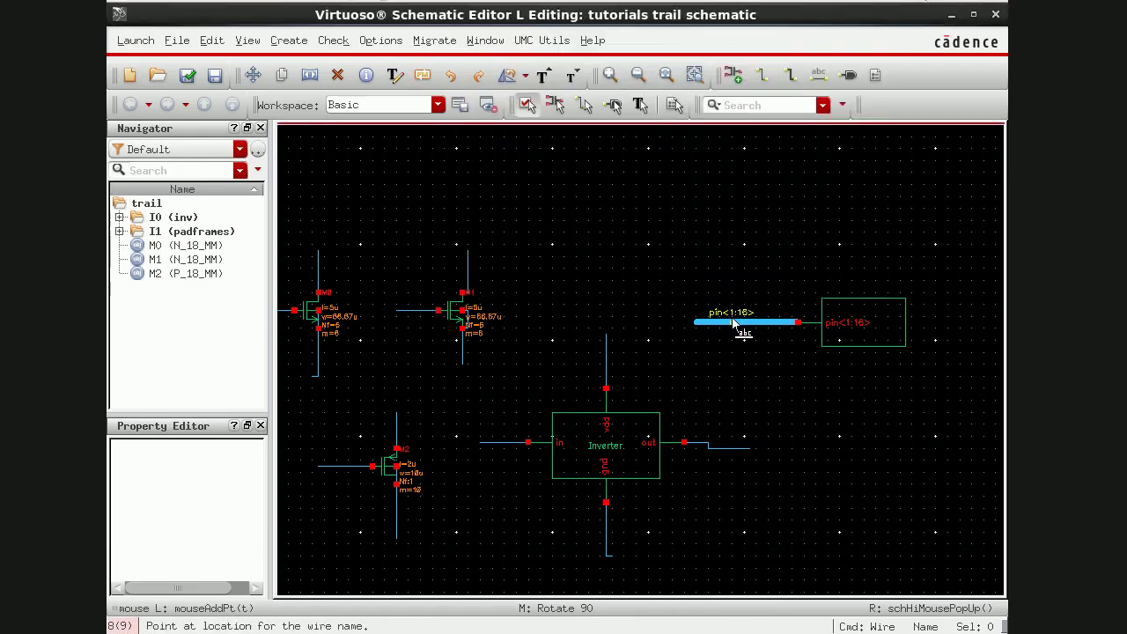
click(739, 322)
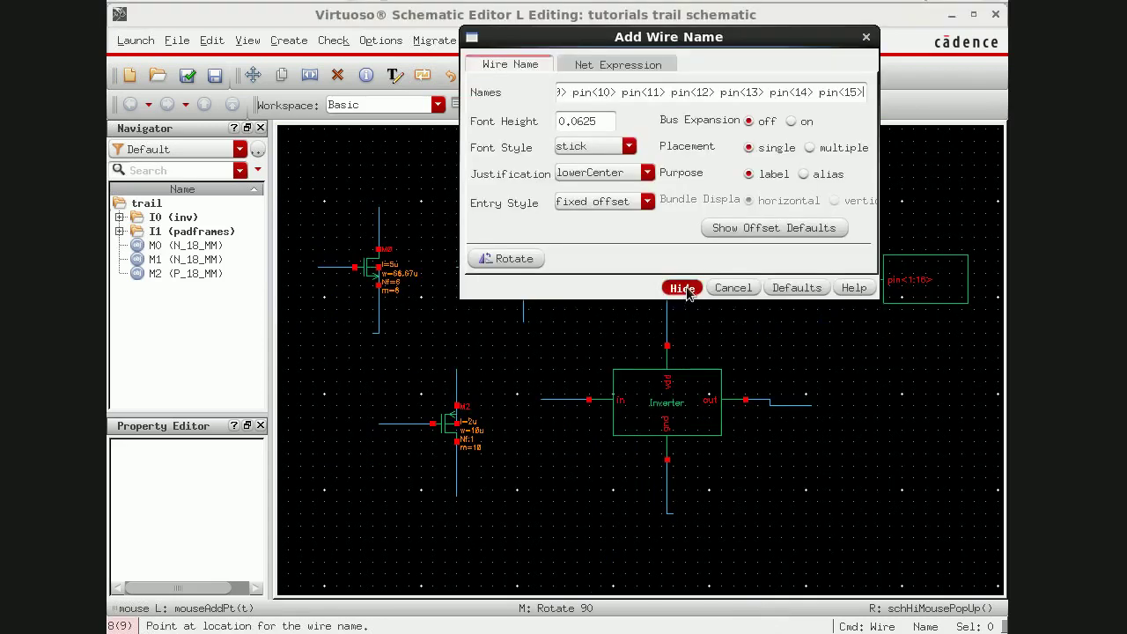
Step: Name the wires of M0, M2 and M1 pin<2> through pin<8>, turning the upper-wire names vertical
click(680, 288)
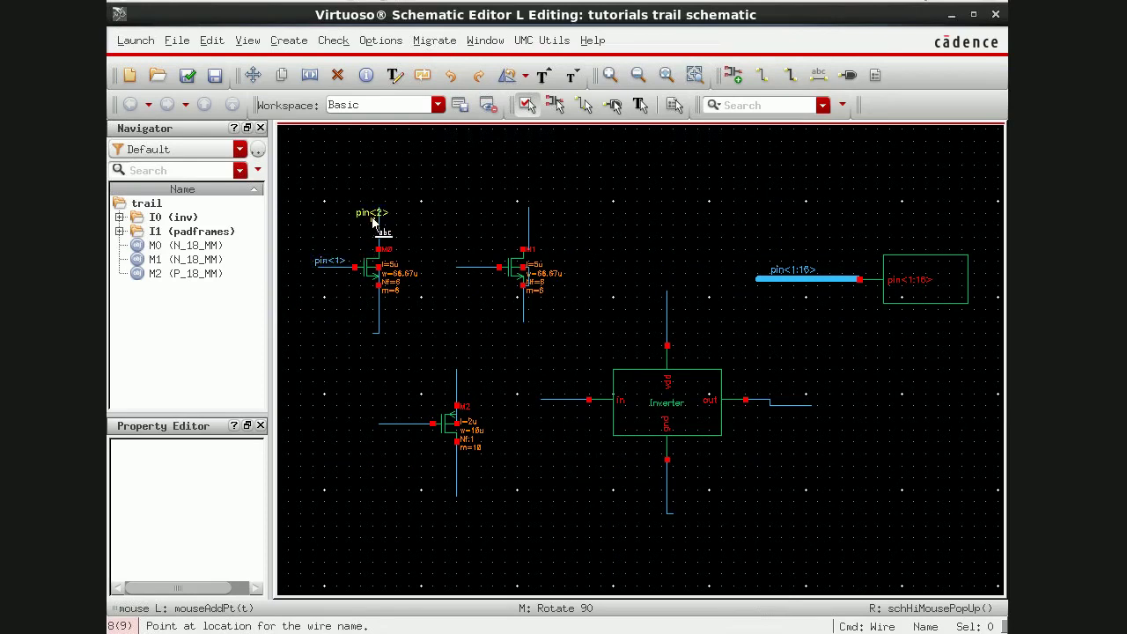
middle_click(374, 222)
click(379, 224)
click(379, 317)
click(405, 425)
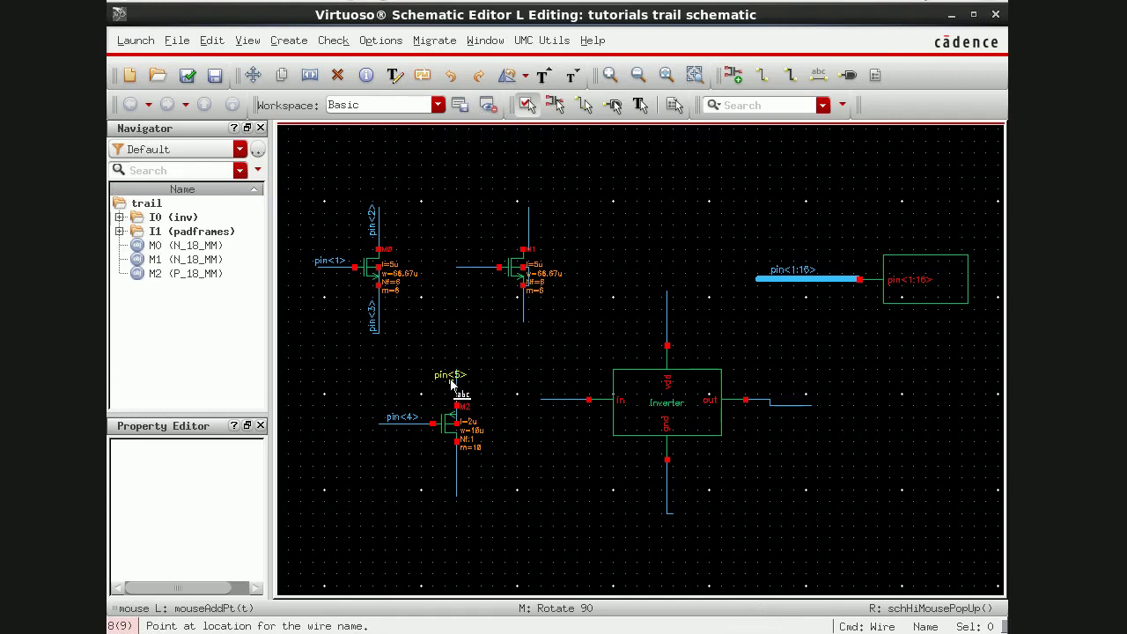
middle_click(451, 384)
click(453, 386)
click(458, 478)
middle_click(528, 230)
click(526, 230)
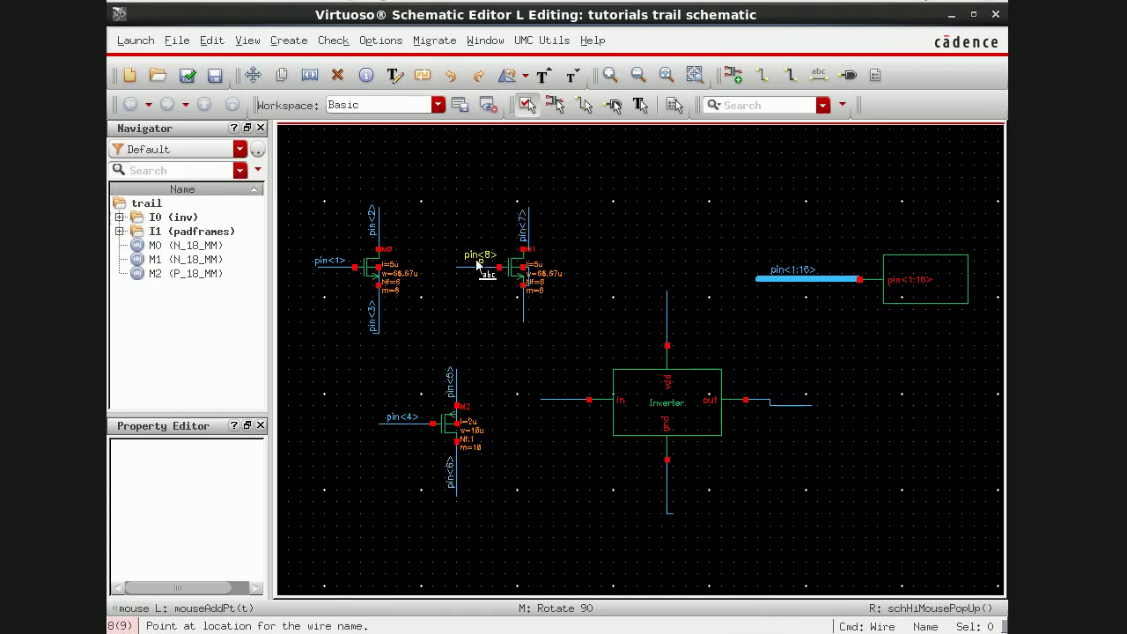
click(476, 267)
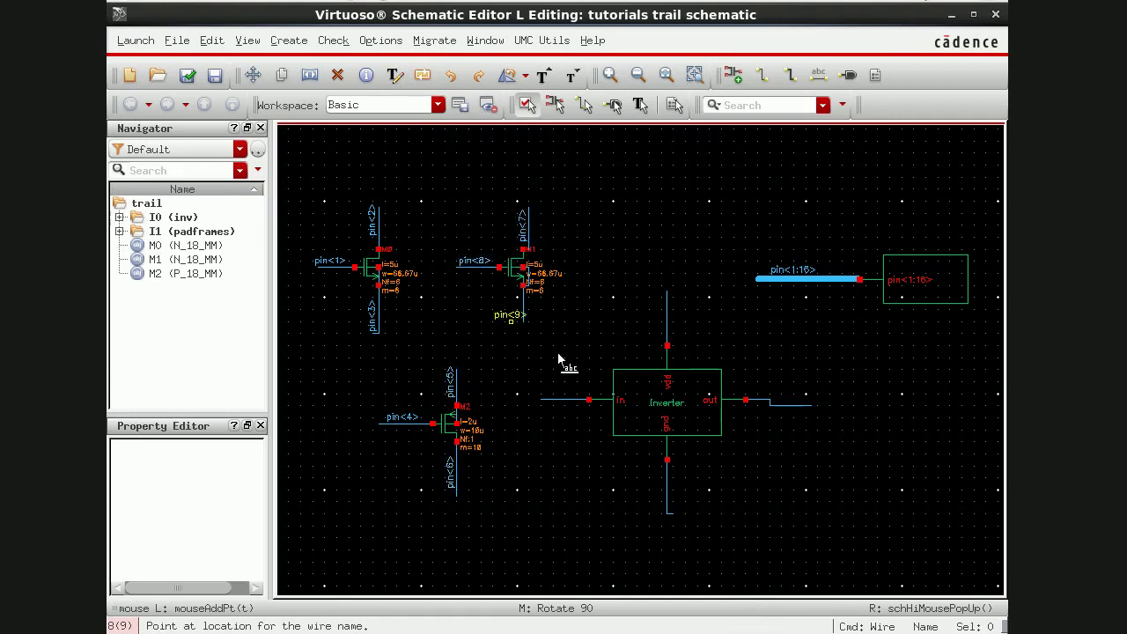
Step: Name the Inverter's input, output and lower wires pin<9> through pin<12>
click(559, 401)
middle_click(666, 326)
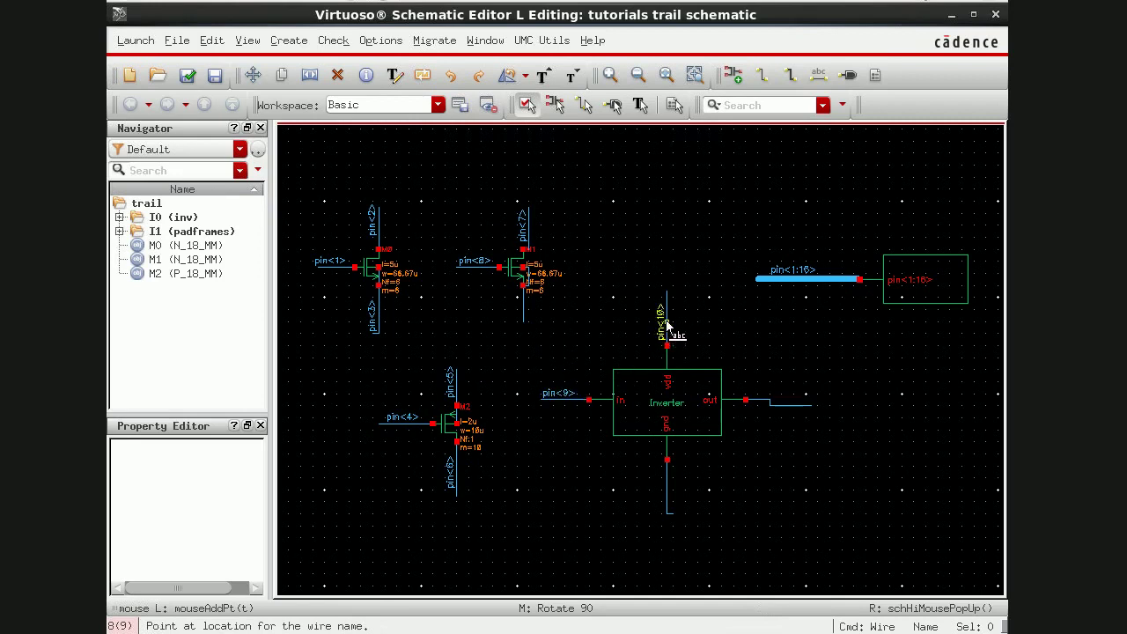
click(786, 401)
middle_click(667, 495)
click(667, 495)
key(Escape)
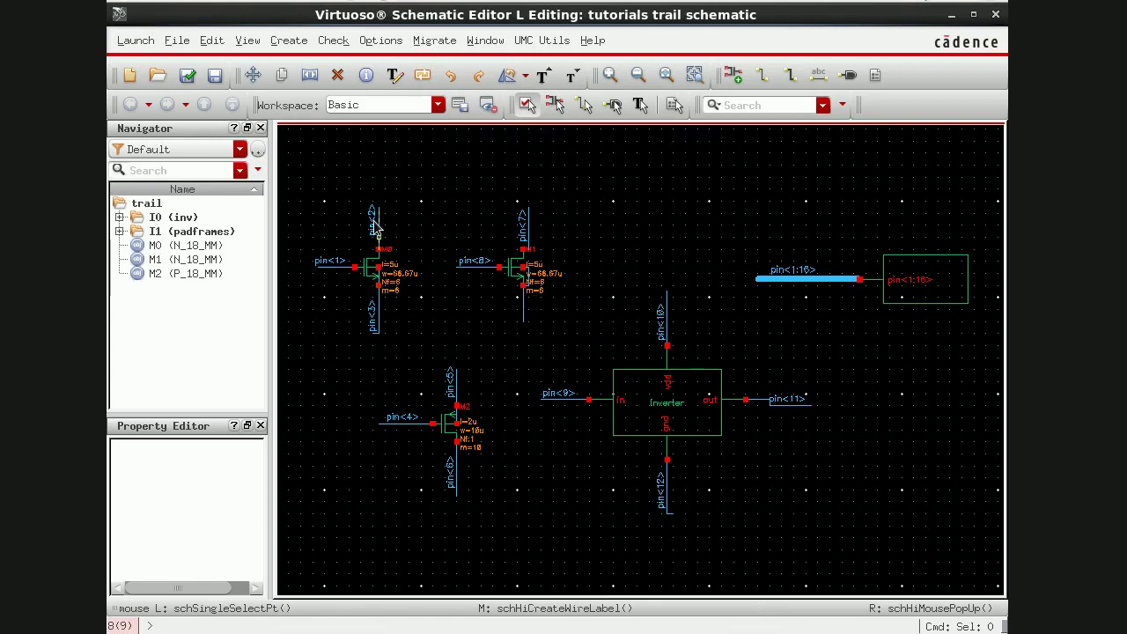
Step: Check and save the schematic (0 errors, 9 warnings), then stretch M1's lower wire further down
click(189, 76)
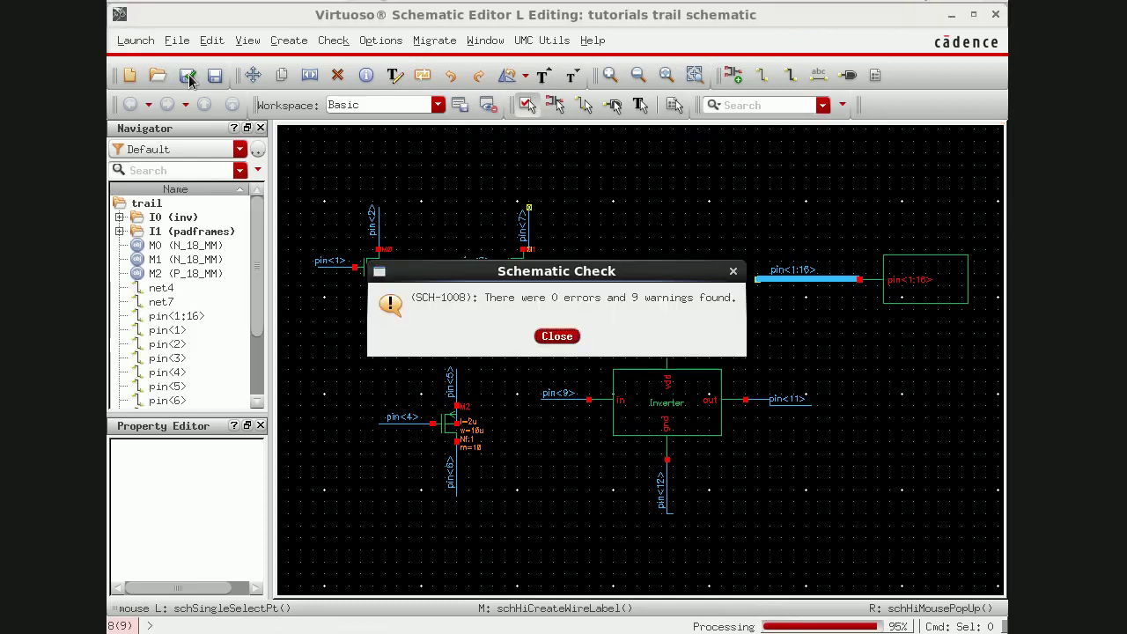
click(555, 337)
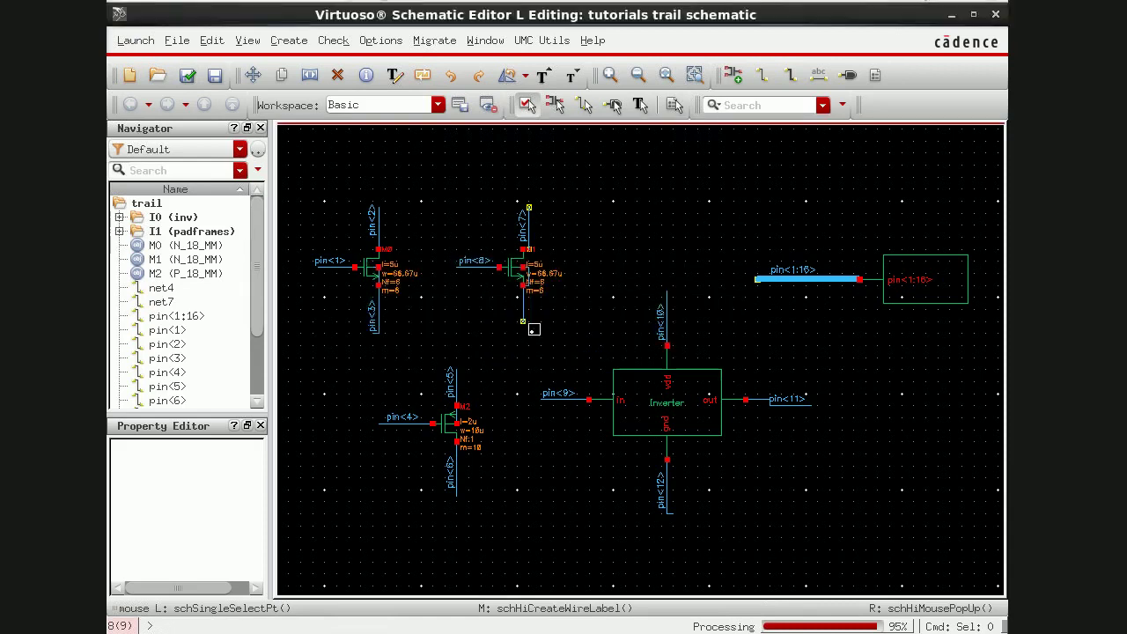
ctrl+scroll(523, 322, up, 5)
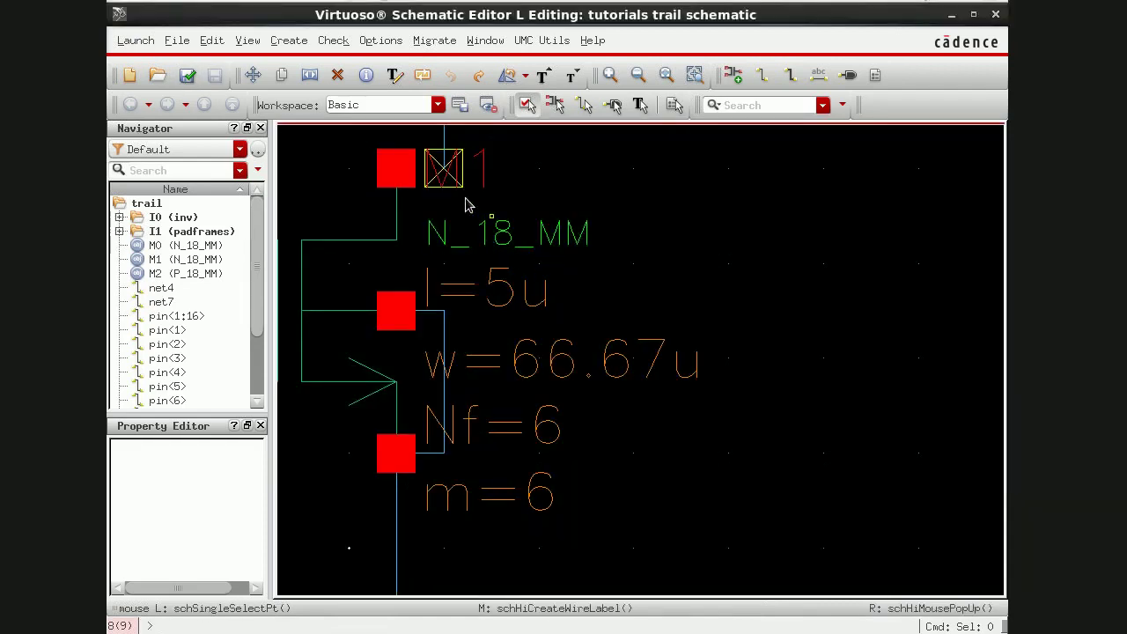
drag(446, 148, 473, 181)
ctrl+scroll(473, 186, down, 4)
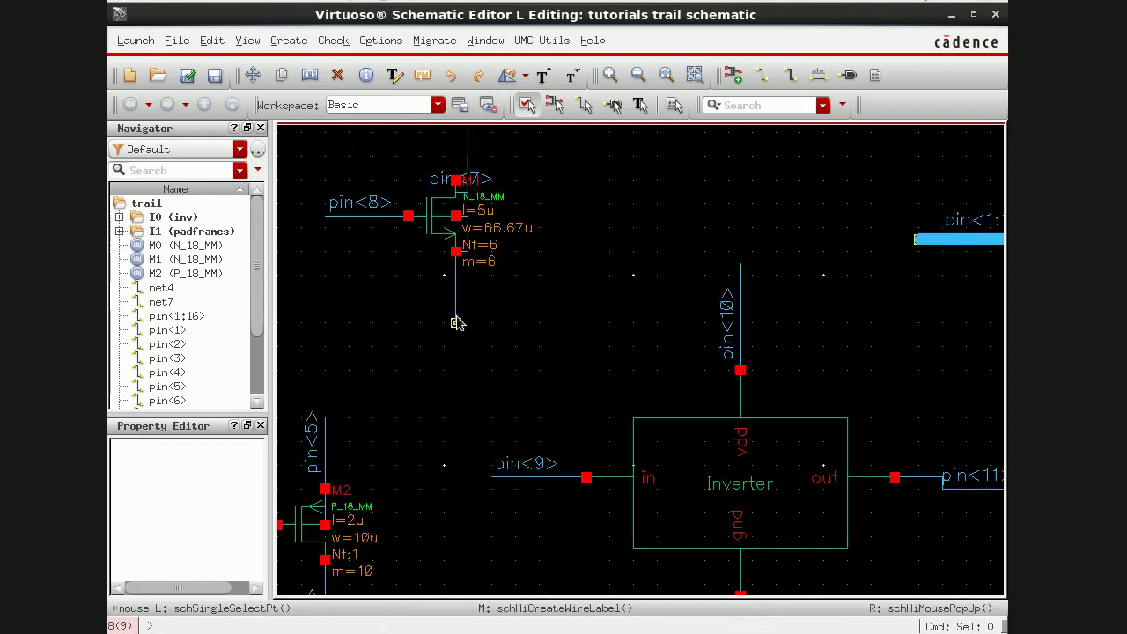
ctrl+scroll(456, 306, up, 4)
ctrl+scroll(457, 306, down, 4)
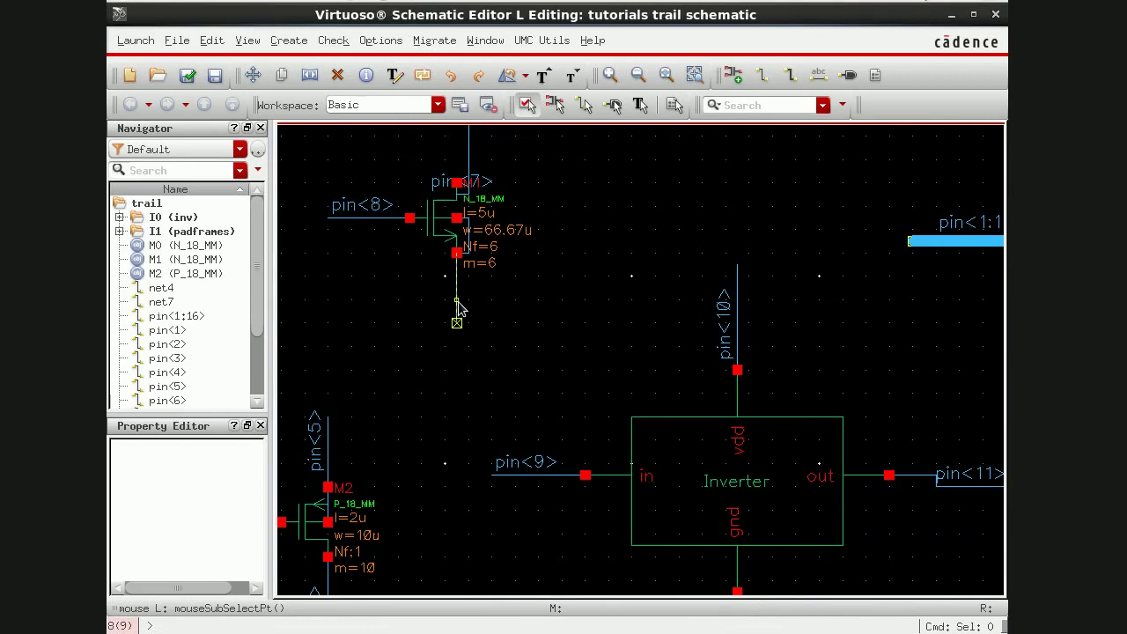
ctrl+scroll(457, 306, down, 2)
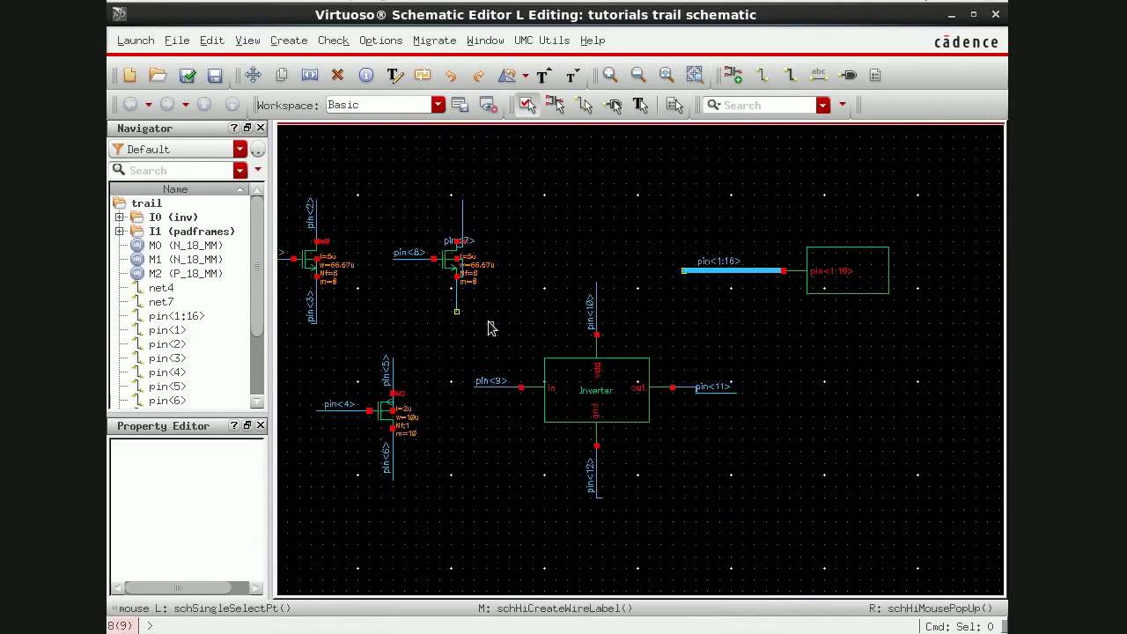
key(l)
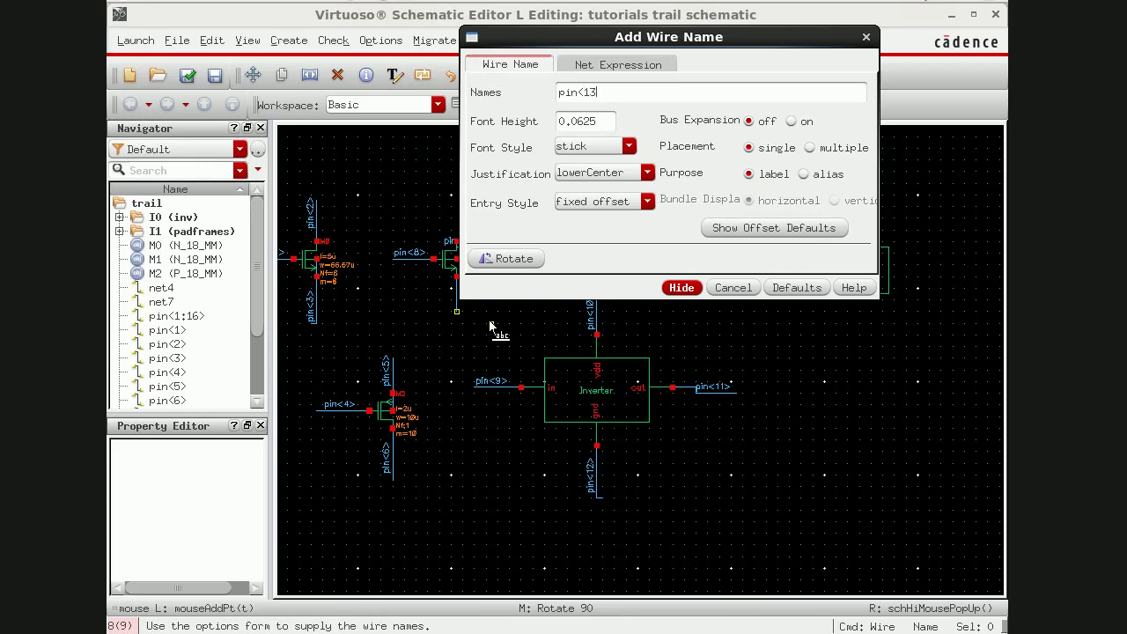
Step: Name M1's lower wire pin<13>
text(>)
click(678, 289)
click(455, 302)
Step: Check and save the schematic twice, ending with 0 errors and 5 warnings
click(188, 76)
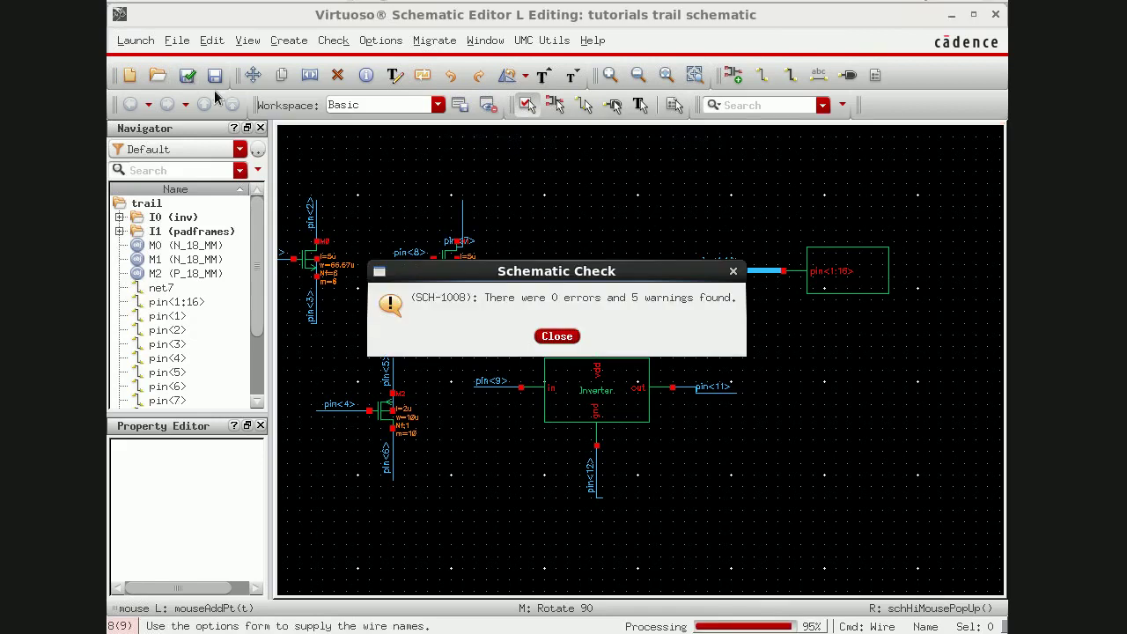
click(554, 336)
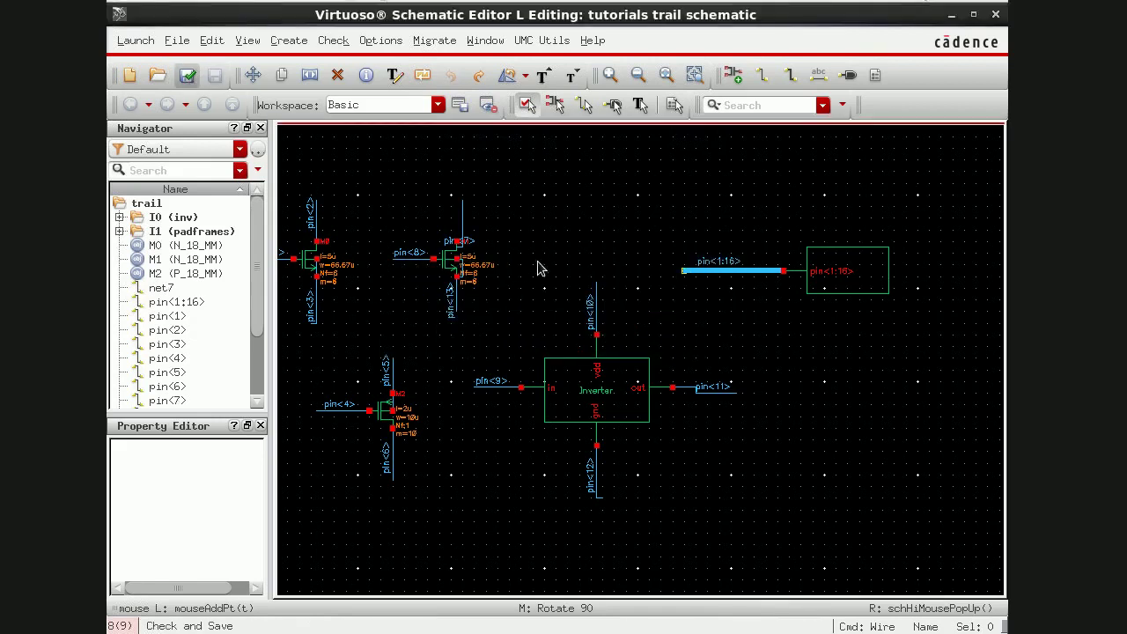
key(Left)
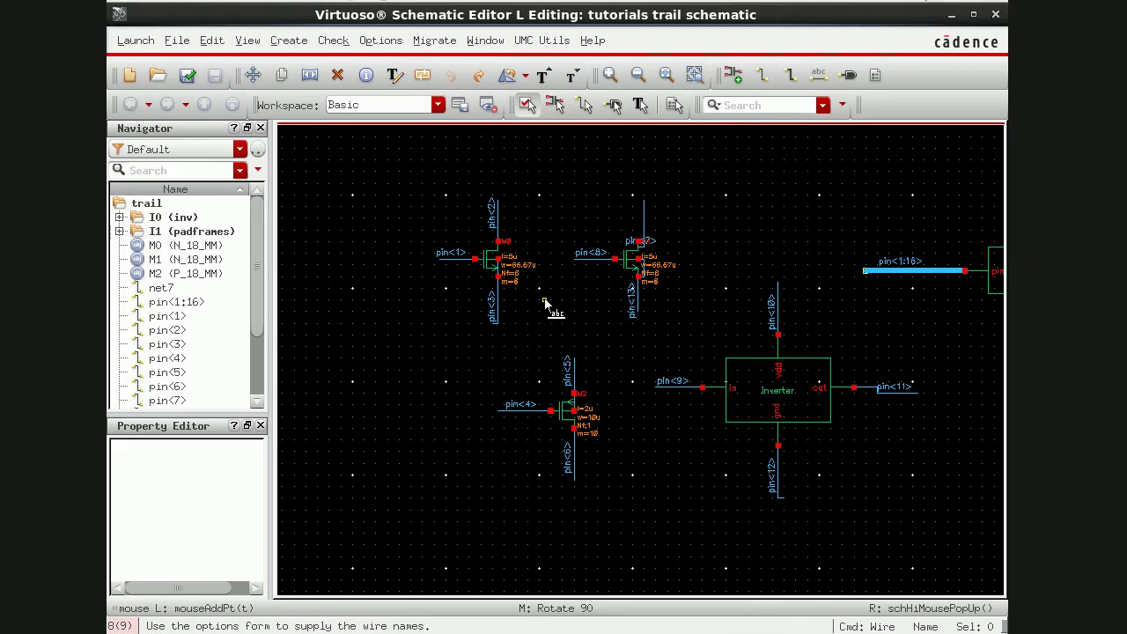
key(Right)
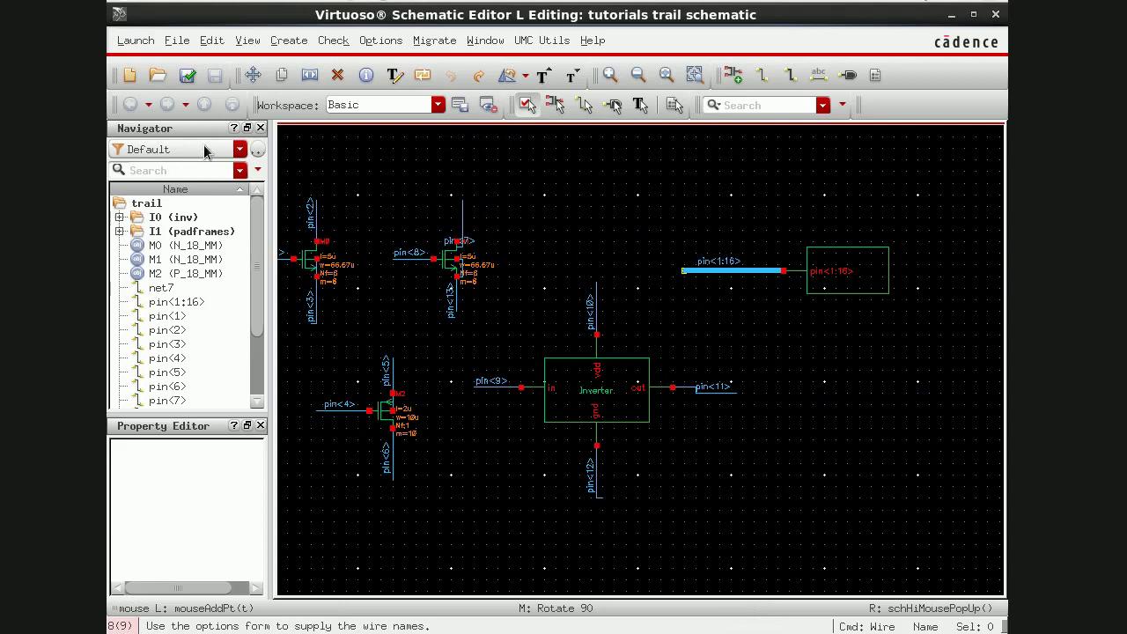
click(189, 76)
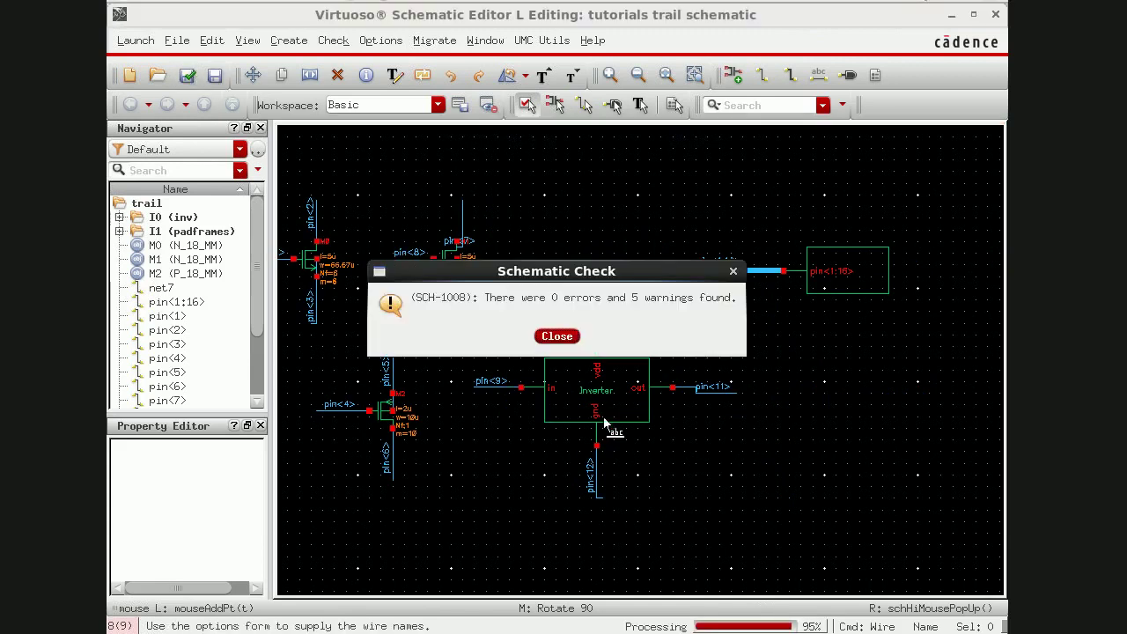
click(556, 337)
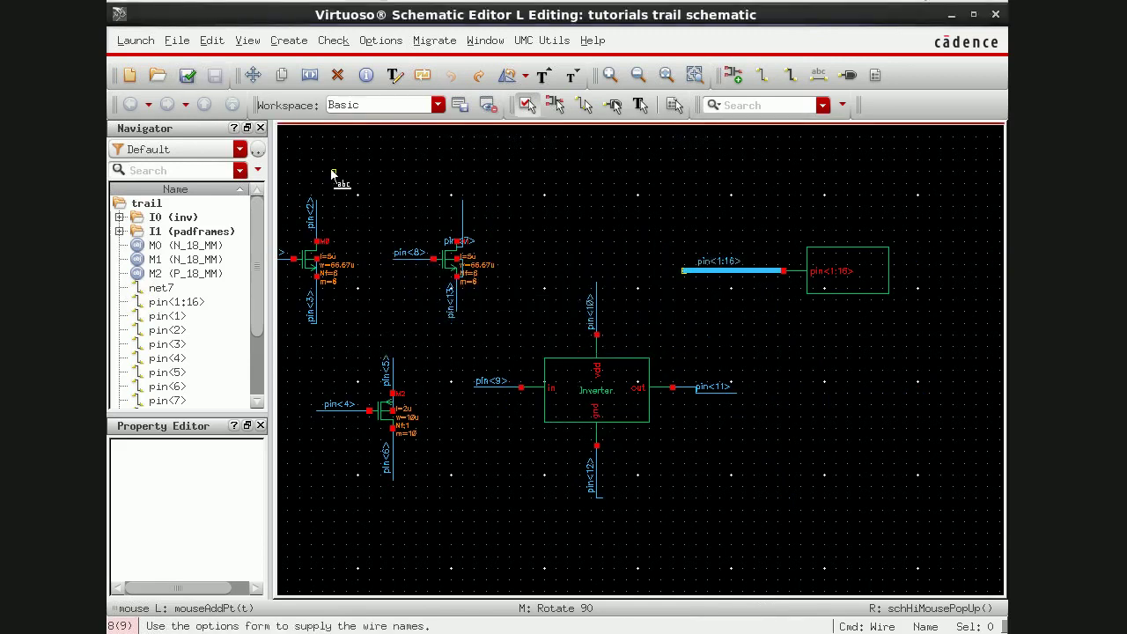
Step: Launch Layout XL with Create New and Automatic, creating a 'layout' view for cell trail
click(120, 46)
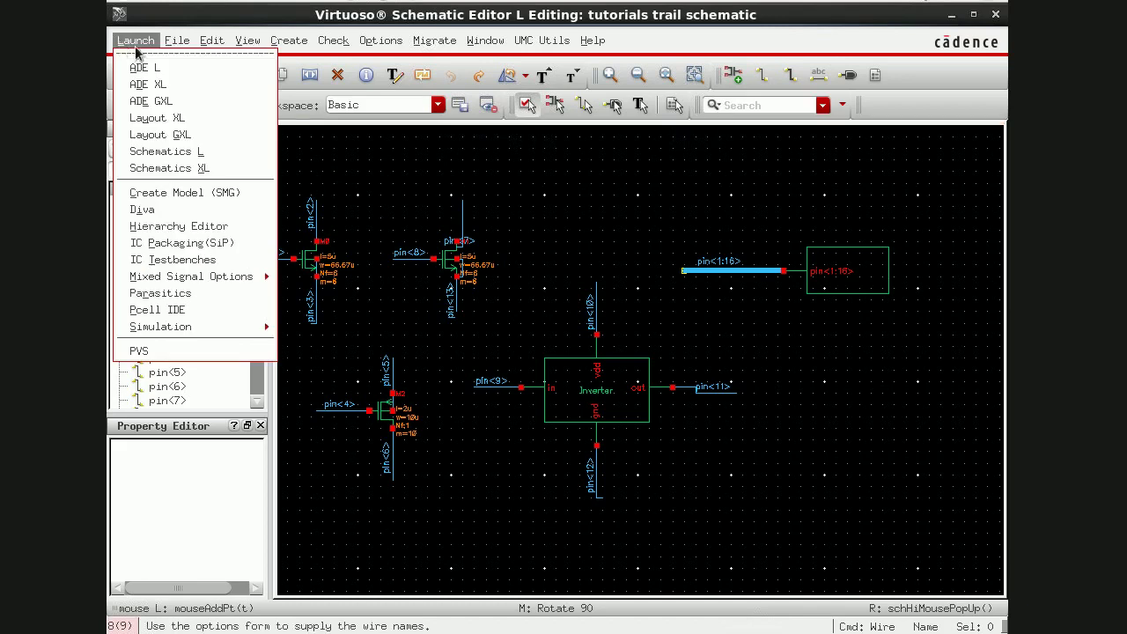
click(159, 112)
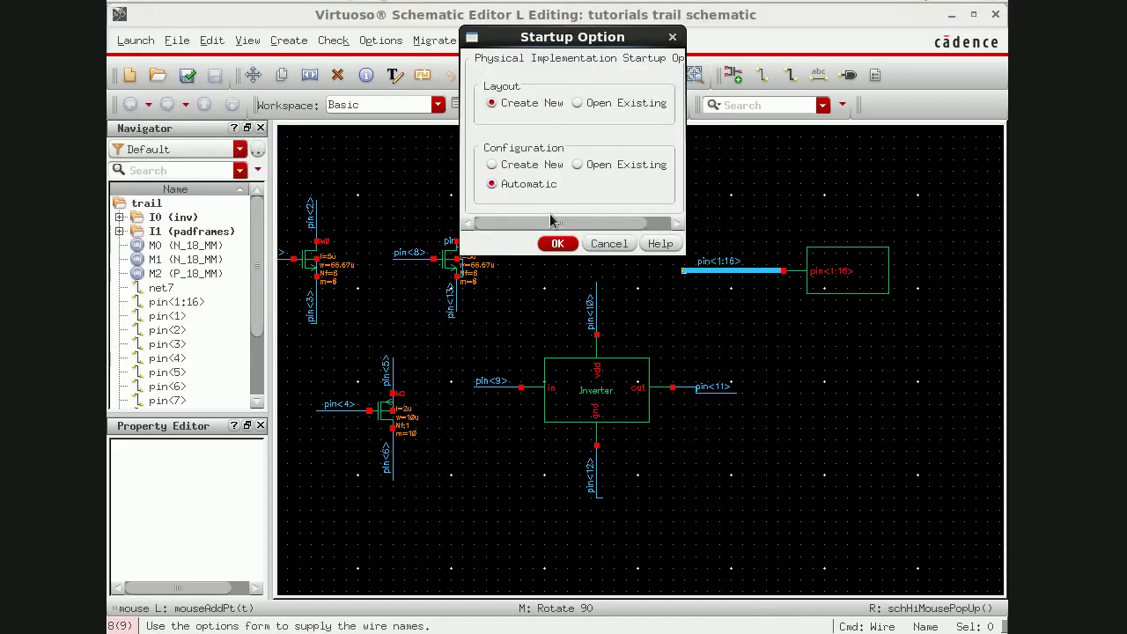
click(561, 244)
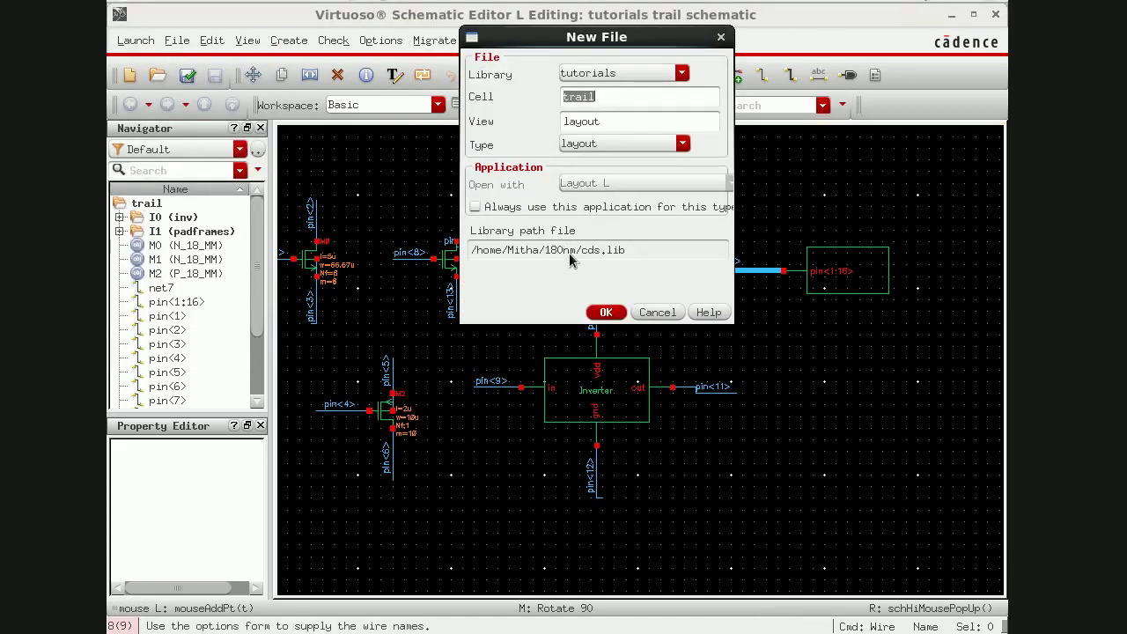
click(599, 308)
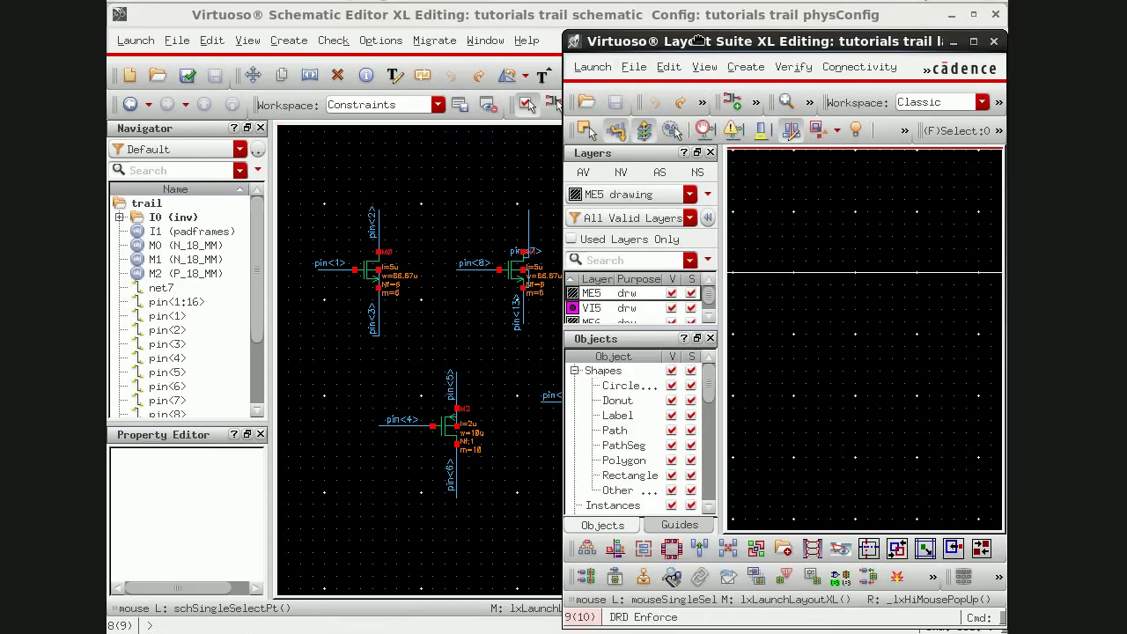
Step: Generate all from source with instances and I/O pins, leaving PR Boundary unchecked
double_click(697, 40)
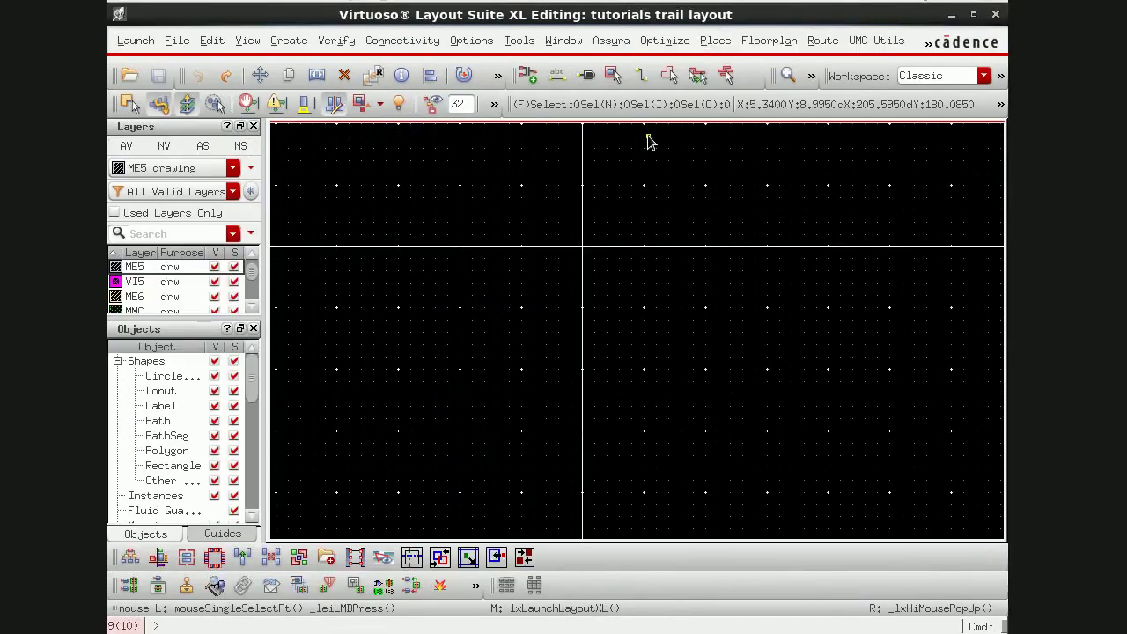
key(e)
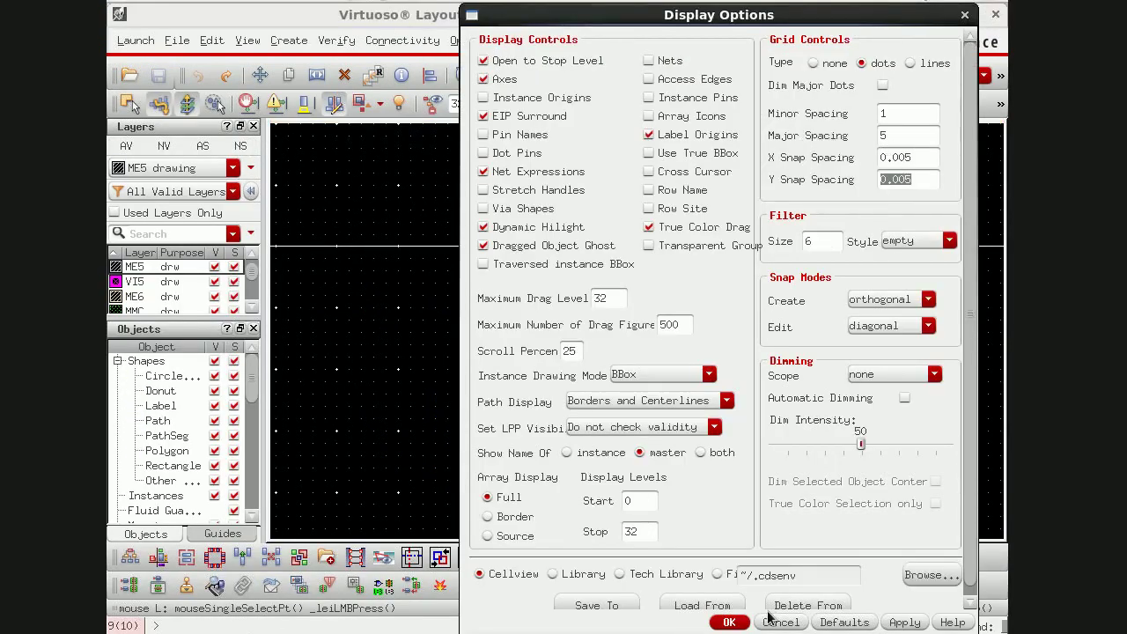
click(767, 622)
click(129, 585)
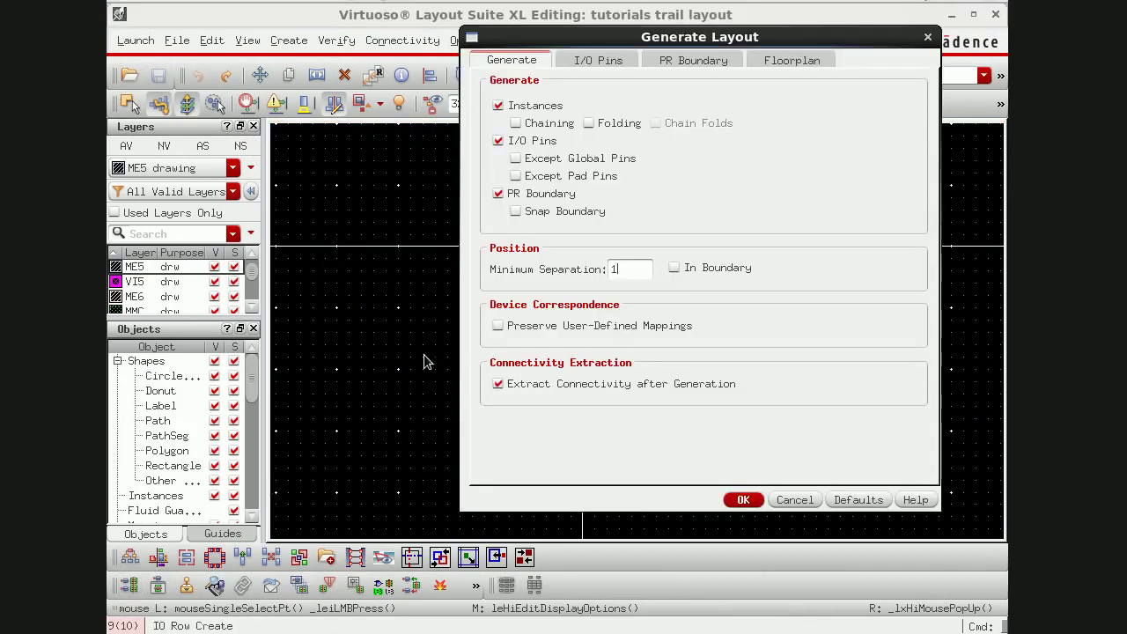
click(498, 192)
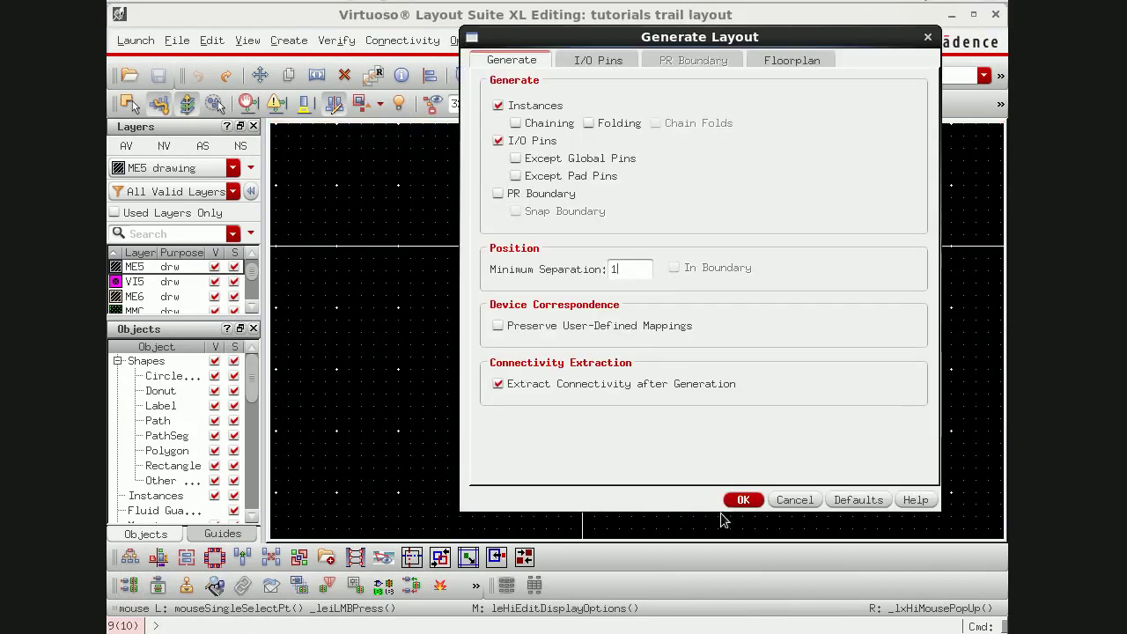
click(743, 499)
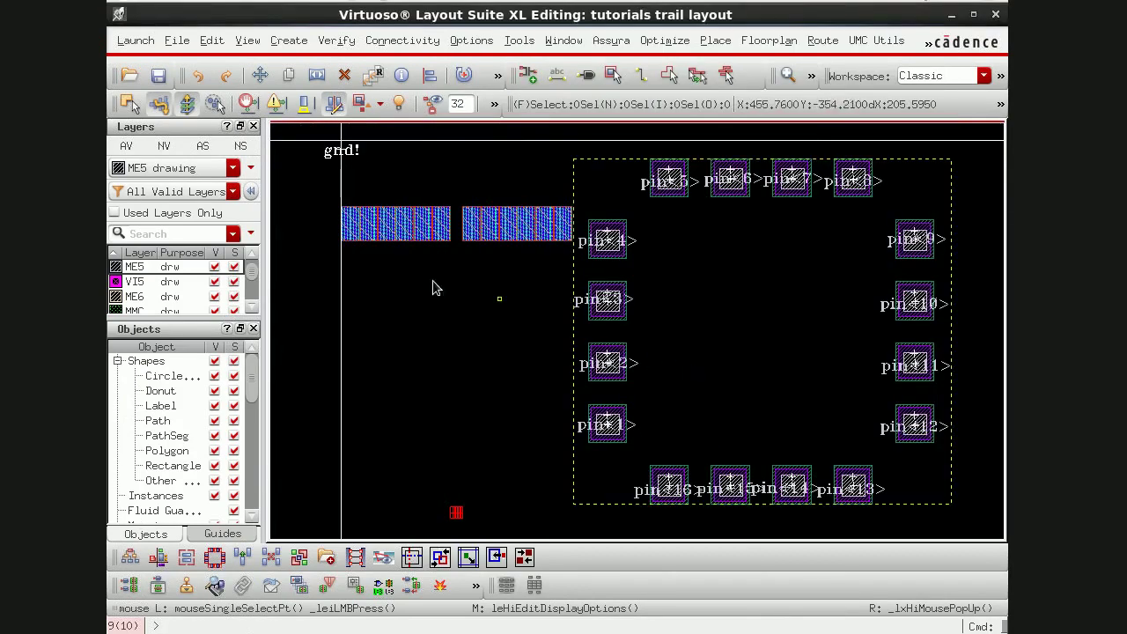
Step: Drag the two striped device blocks inside the pad ring, beside pin<4> and pin<3>
drag(315, 198, 589, 255)
mouse_move(527, 234)
mouse_down()
mouse_move(814, 240)
mouse_move(814, 300)
mouse_up()
mouse_move(386, 472)
mouse_down()
mouse_move(495, 522)
mouse_move(480, 379)
mouse_move(699, 402)
mouse_move(723, 376)
mouse_up()
drag(310, 130, 377, 170)
click(354, 158)
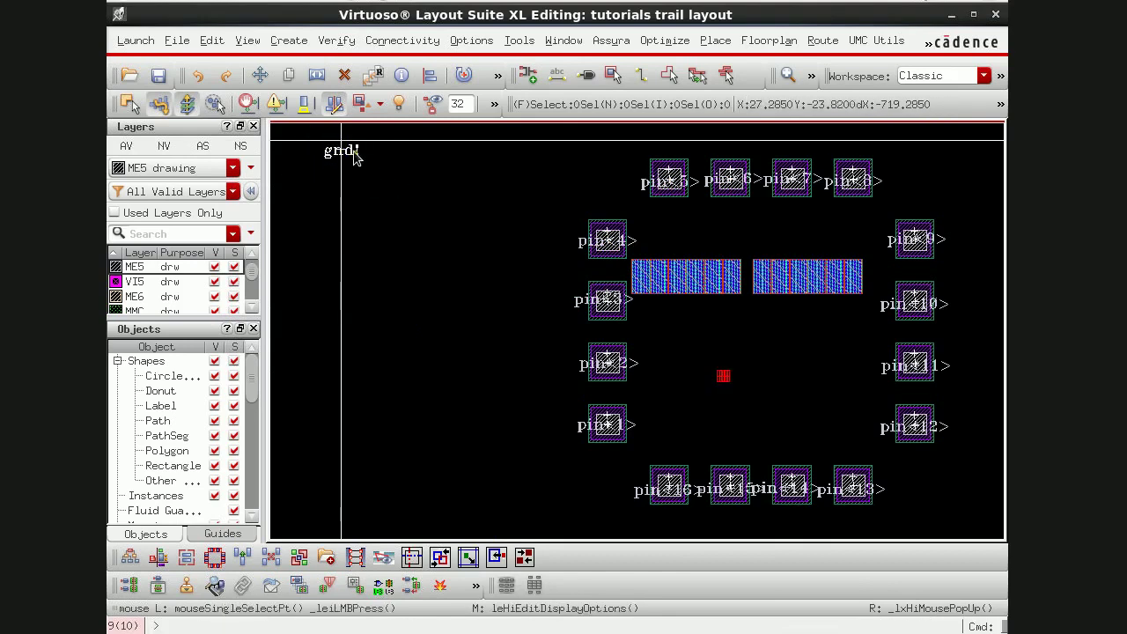
Step: Compare against the schematic by selecting Inverter instance I0, then clear the layout selection
scroll(354, 155, up, 3)
scroll(383, 317, down, 3)
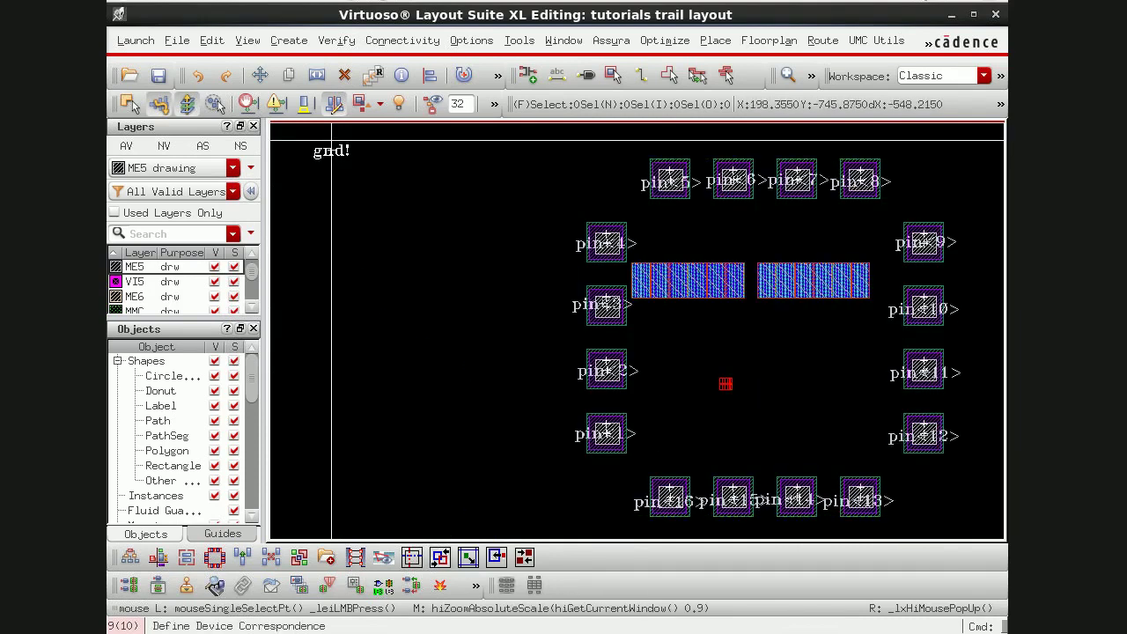
click(497, 556)
click(662, 414)
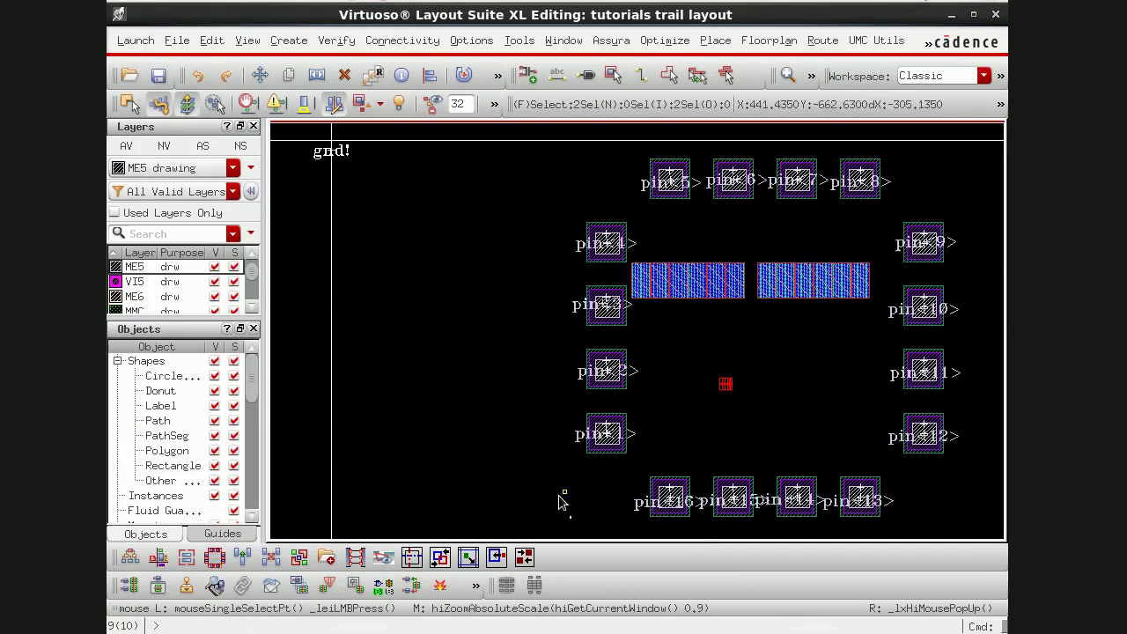
drag(540, 491, 575, 525)
scroll(526, 510, up, 3)
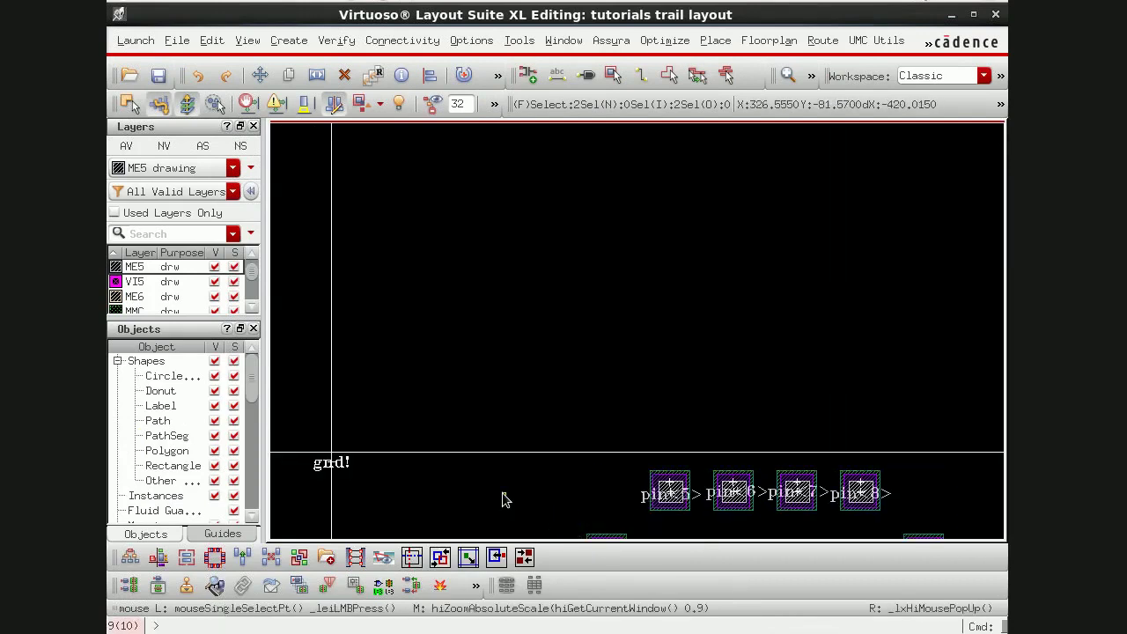
scroll(502, 499, down, 1)
ctrl+scroll(503, 499, down, 3)
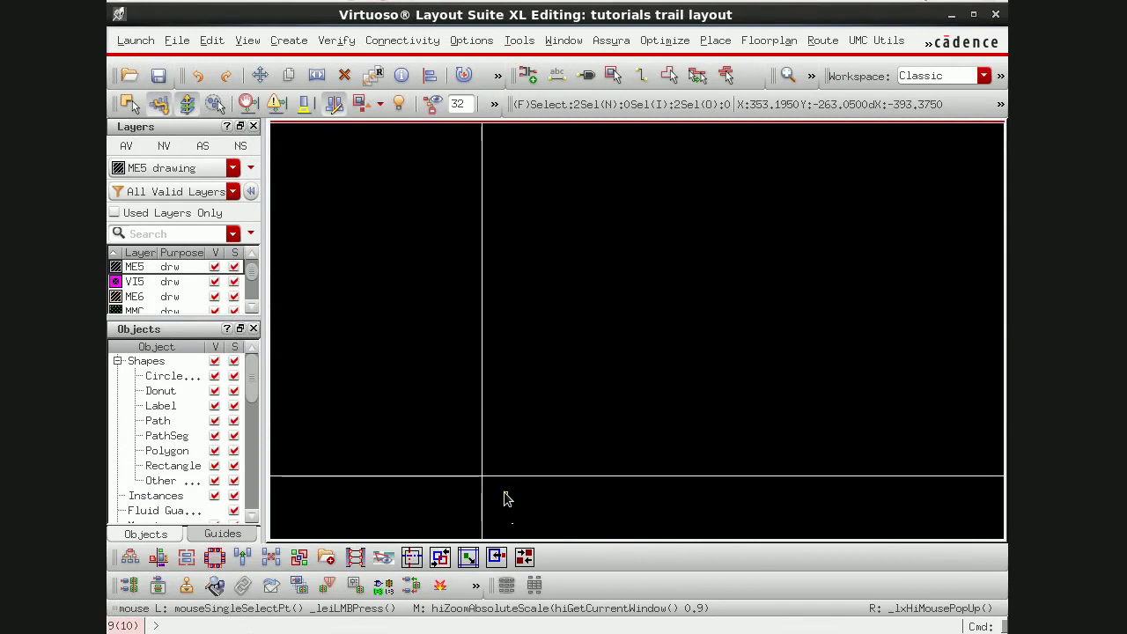
Step: Shift the small device pair to the right, then begin a Move on the selected devices
key(f)
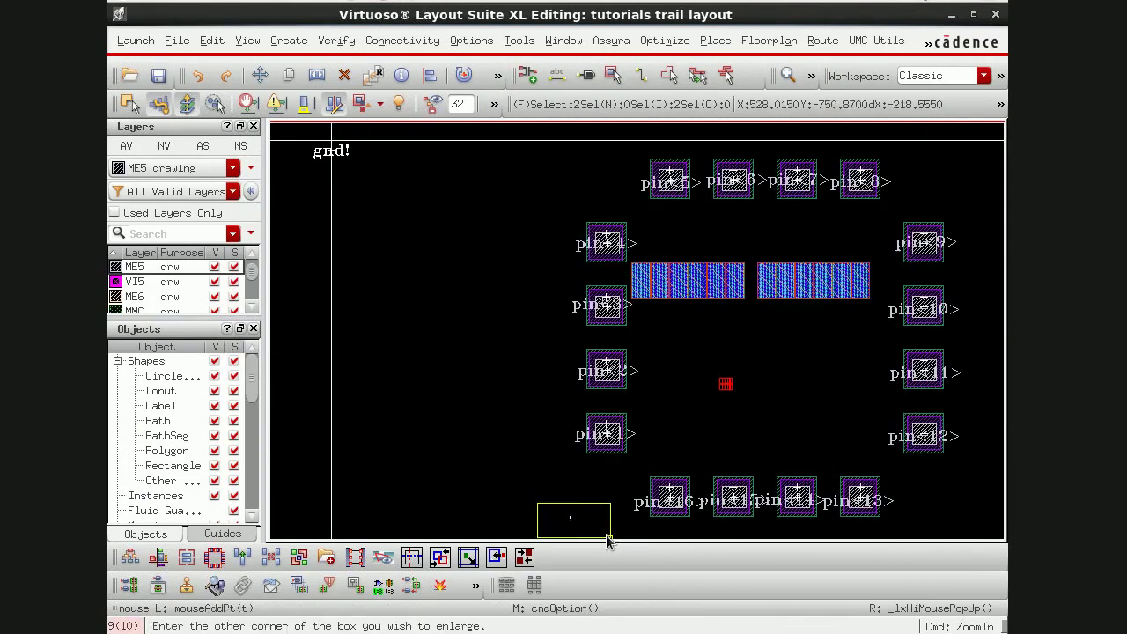
right_drag(539, 503, 598, 535)
scroll(599, 310, up, 2)
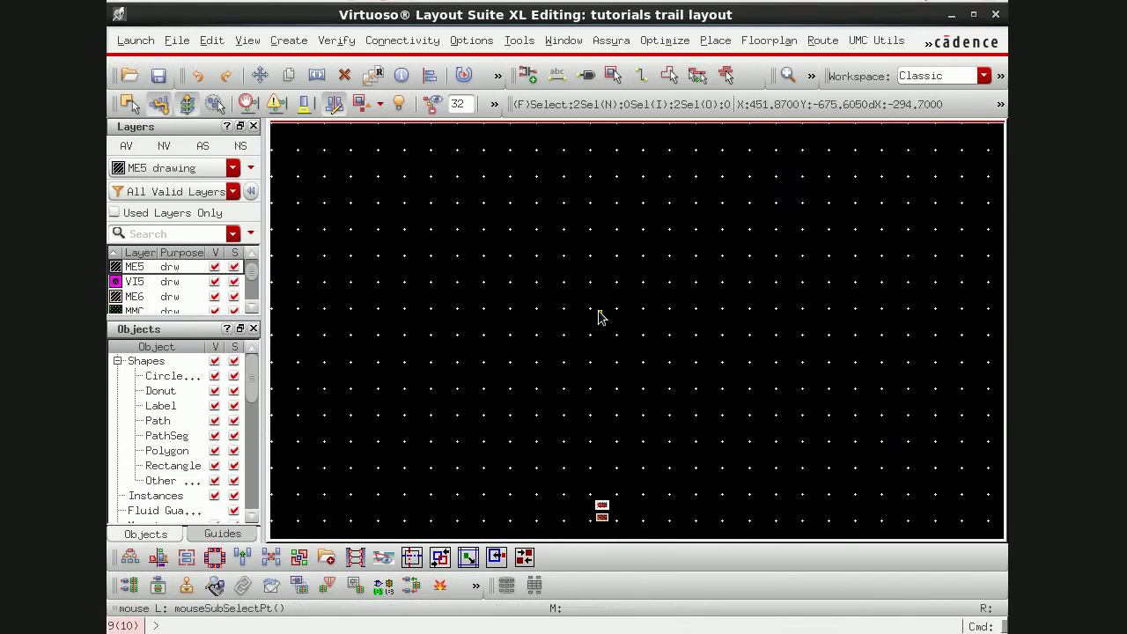
right_drag(570, 410, 634, 471)
drag(590, 365, 857, 365)
ctrl+scroll(861, 291, down, 1)
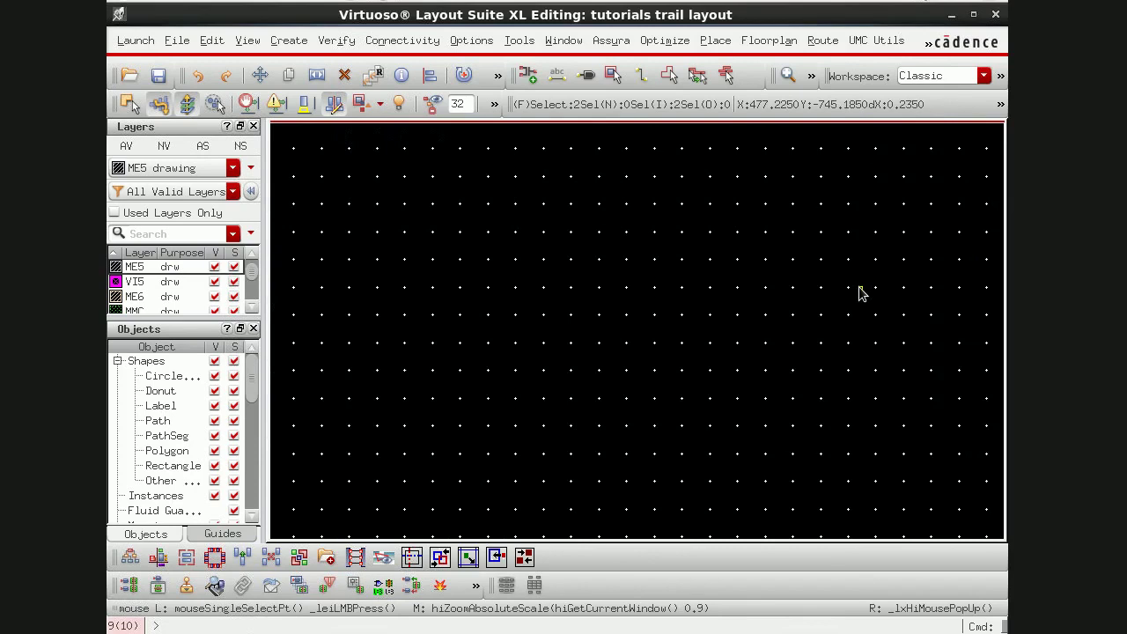
key(f)
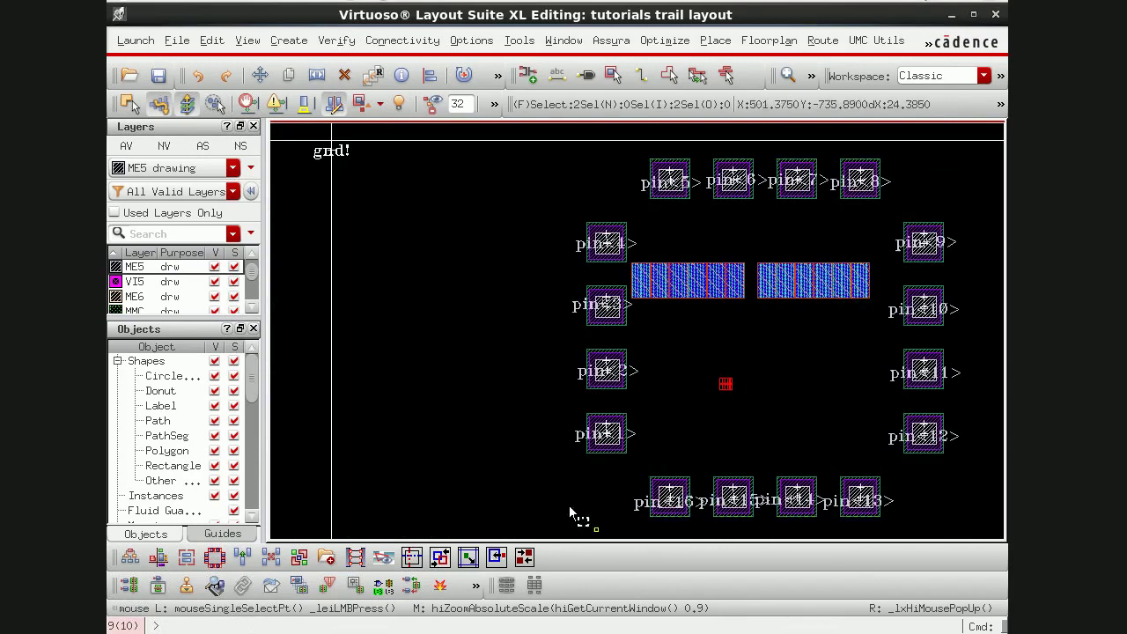
key(m)
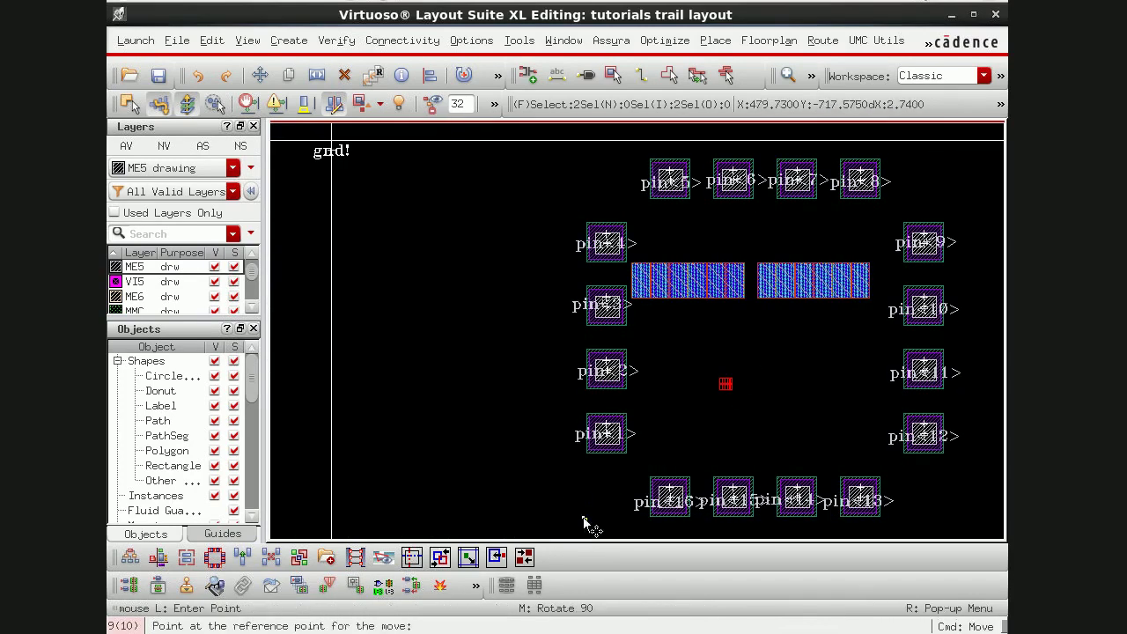
click(679, 422)
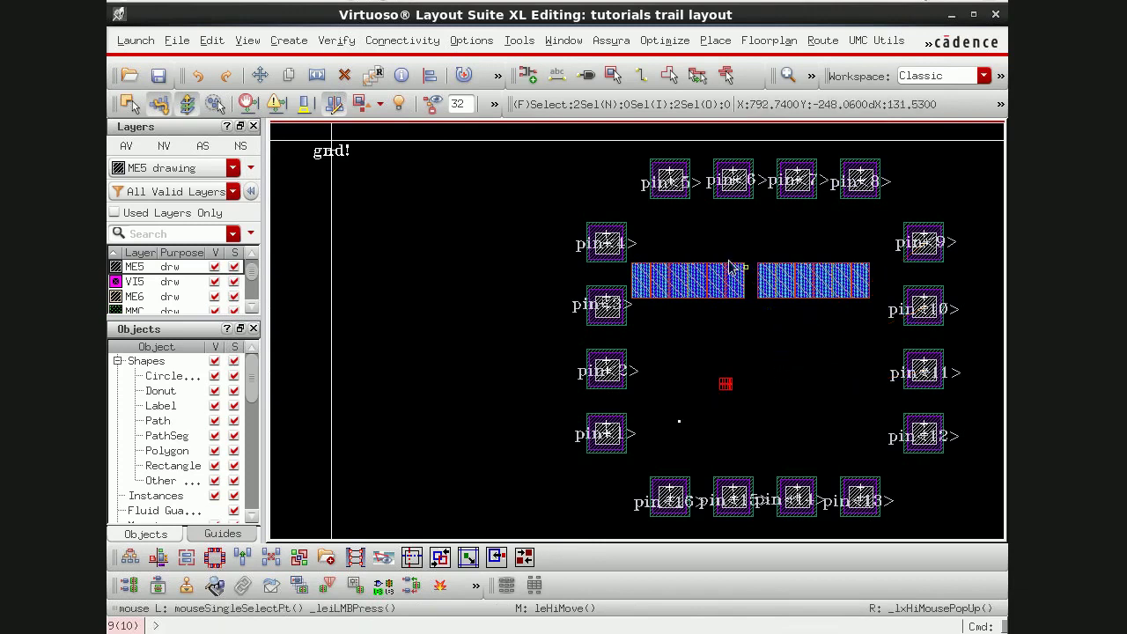
Step: Zoom in on the two small transistors, abandoning an early wire attempt
scroll(727, 268, up, 2)
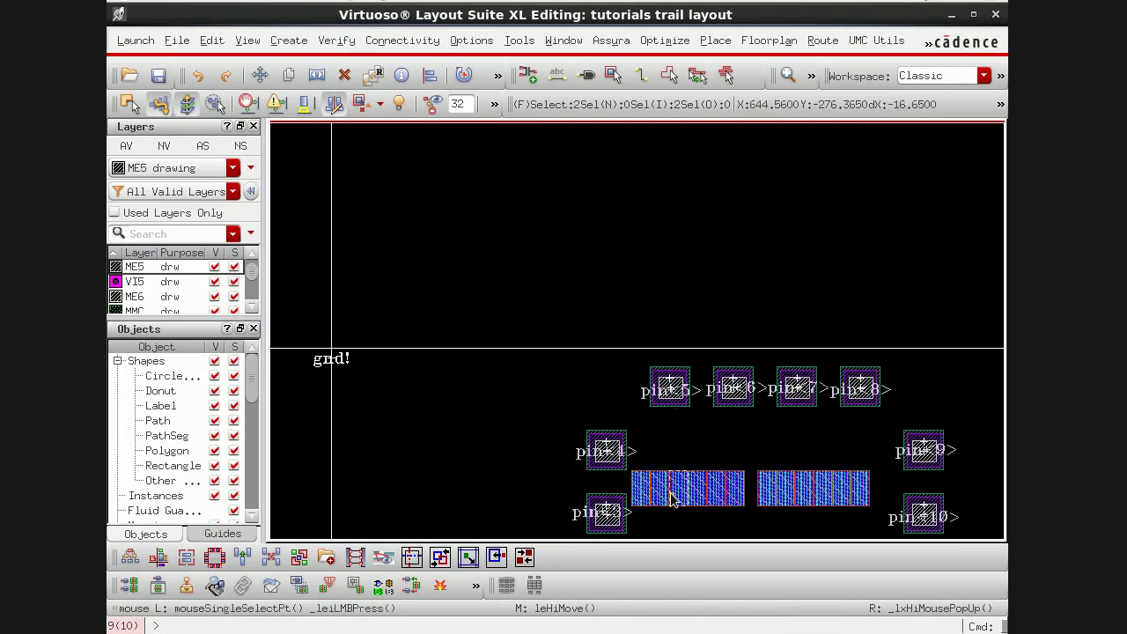
ctrl+scroll(671, 499, up, 5)
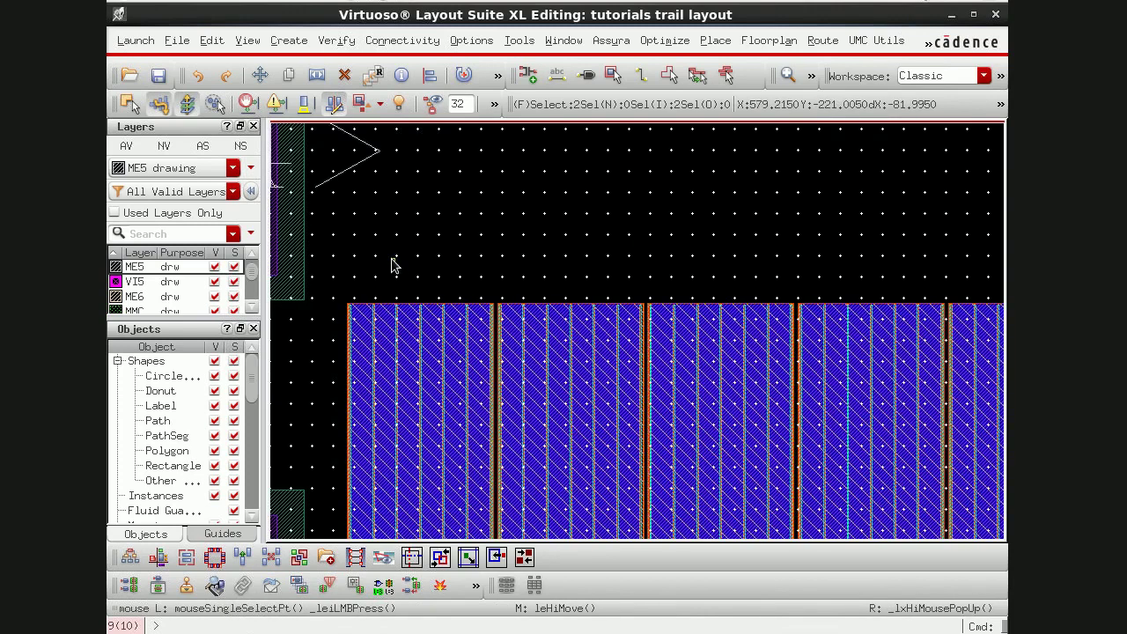
key(p)
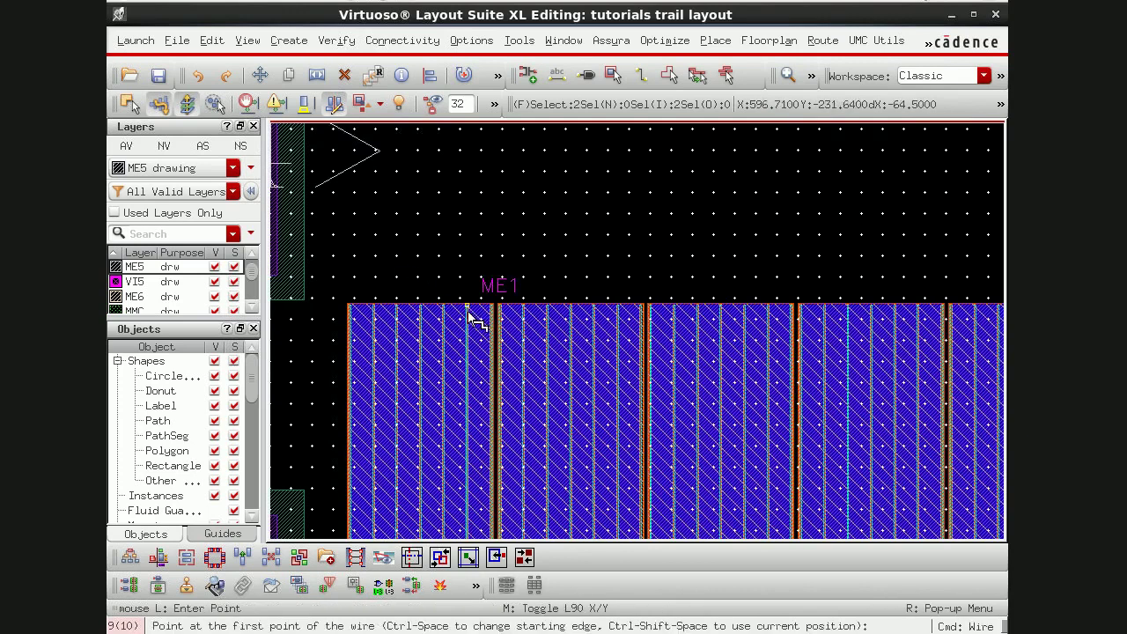
key(Escape)
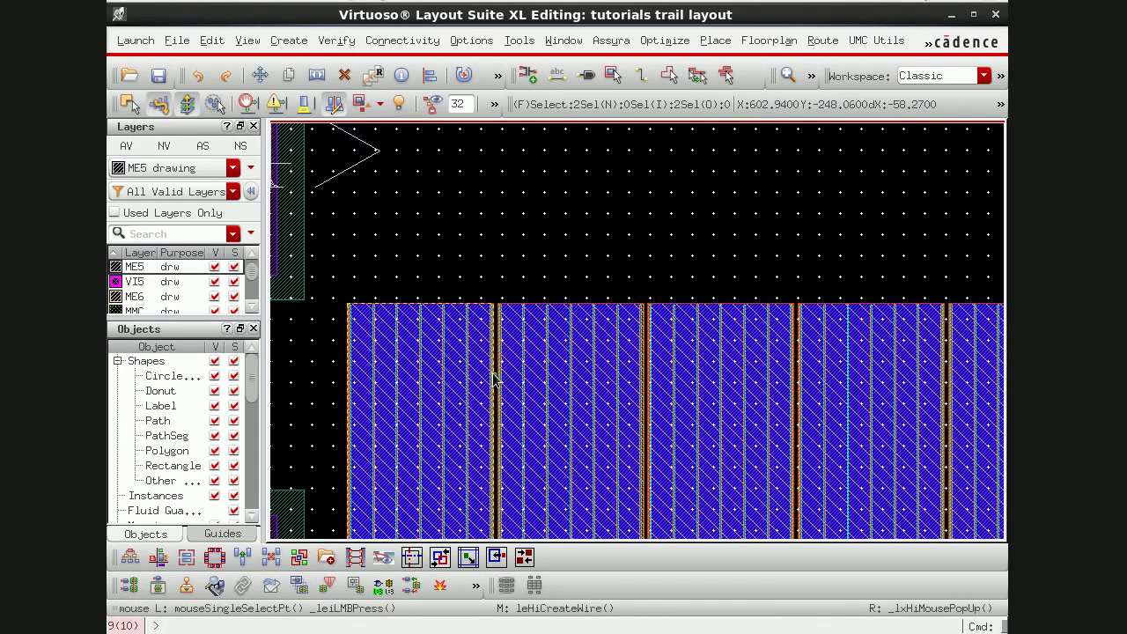
scroll(528, 387, down, 6)
scroll(724, 417, down, 10)
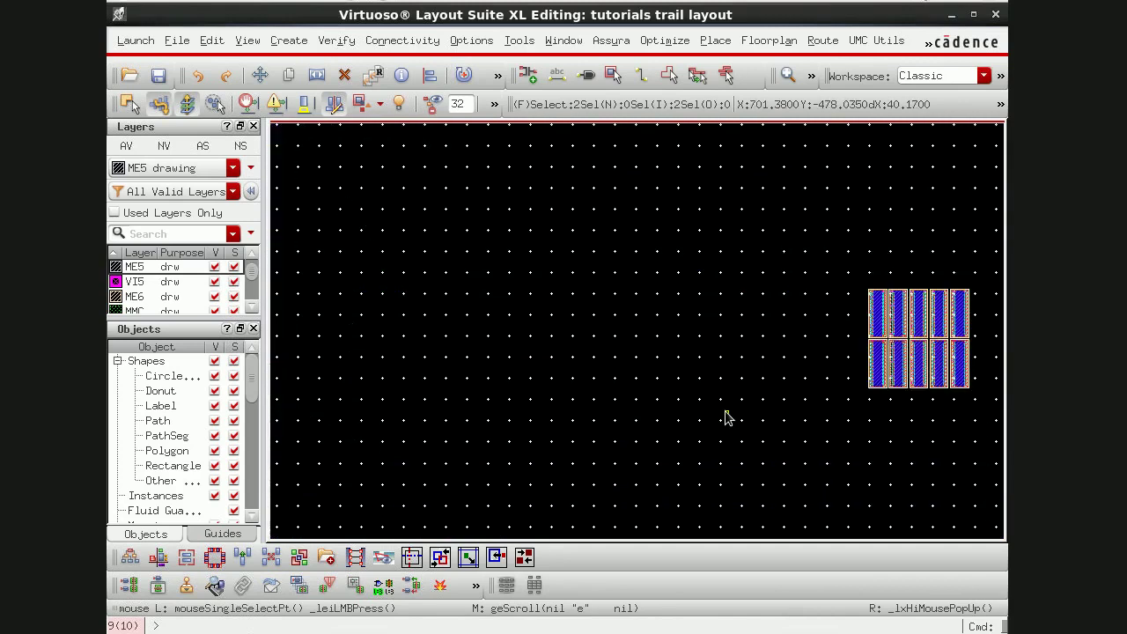
scroll(682, 374, up, 3)
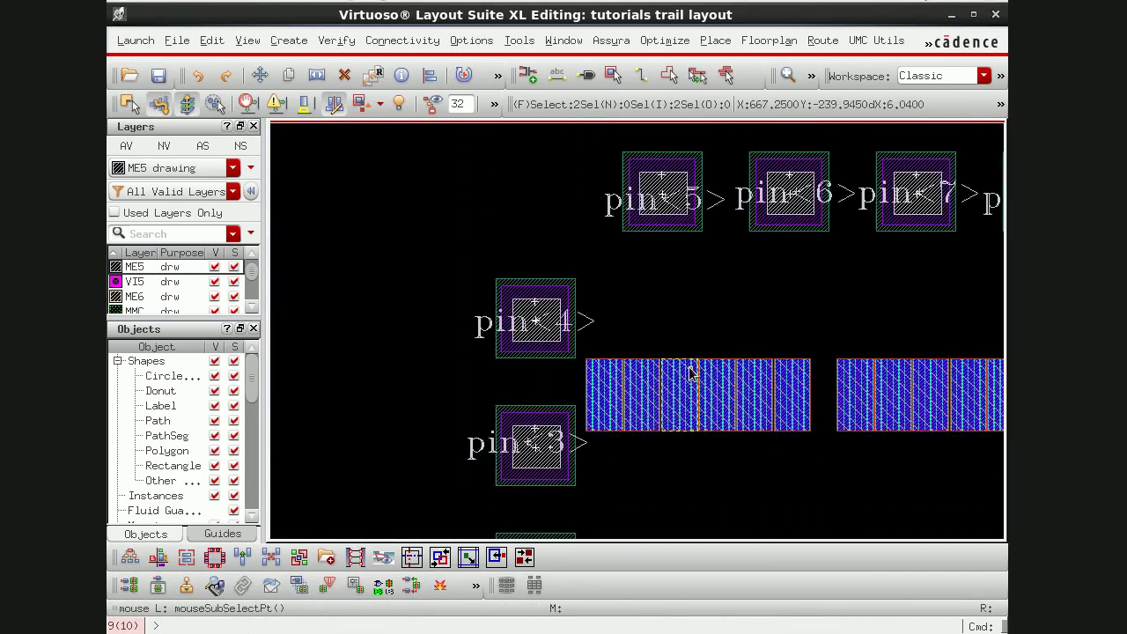
key(f)
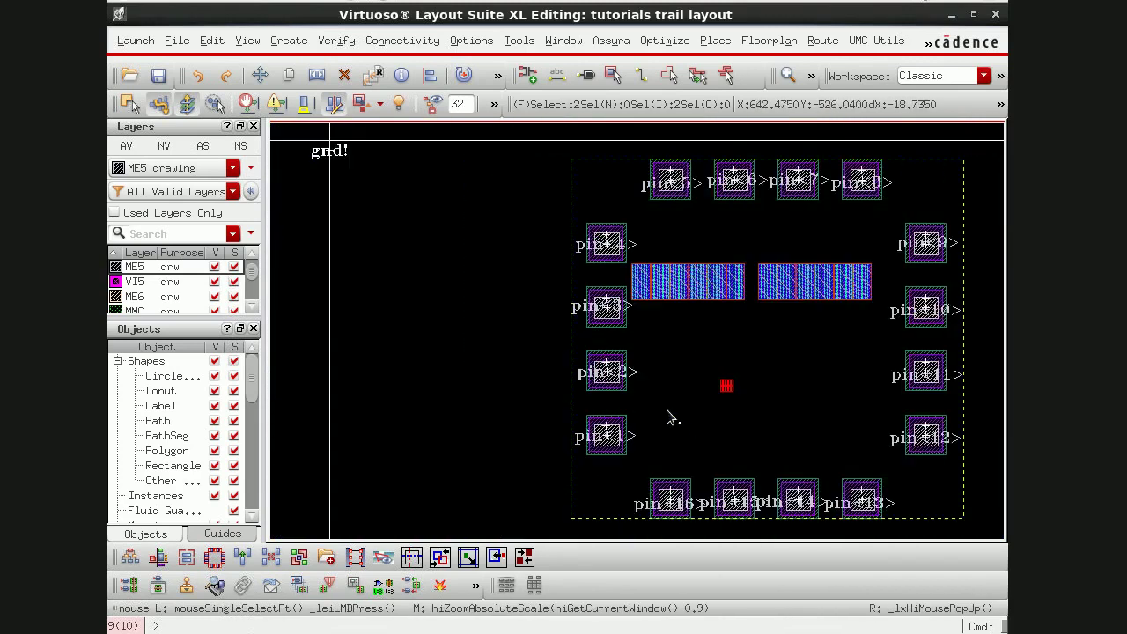
key(z)
click(666, 404)
click(704, 440)
key(z)
click(494, 271)
click(616, 390)
Step: Draw a PO1 wire from the upper to the lower device's gate, then start another from the poly strip
key(p)
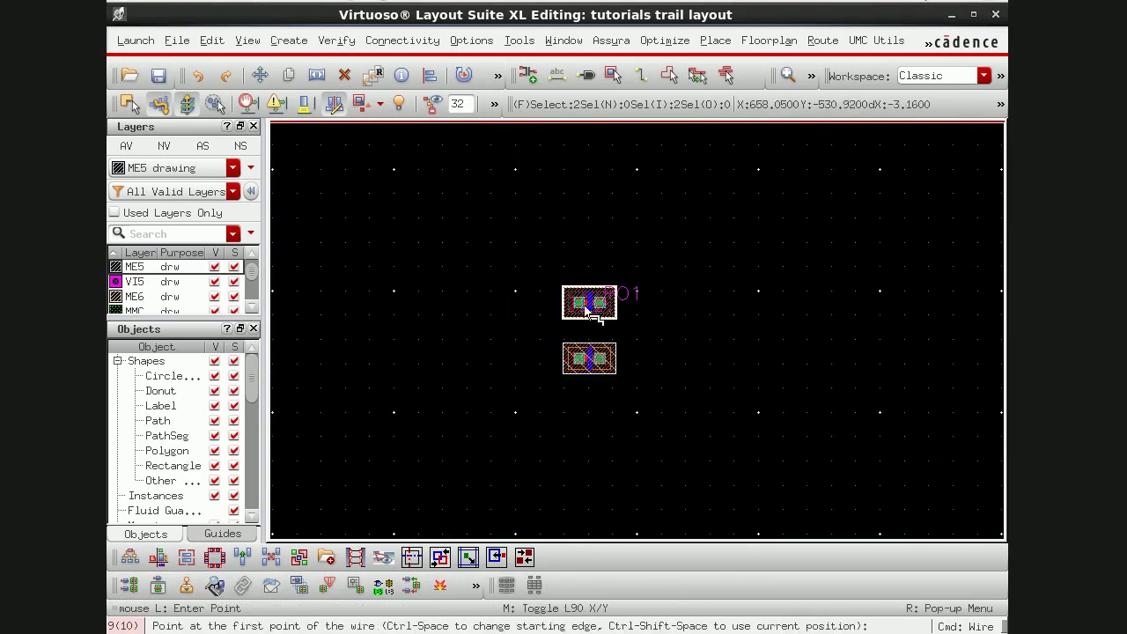
scroll(591, 295, up, 2)
click(592, 294)
scroll(590, 188, down, 2)
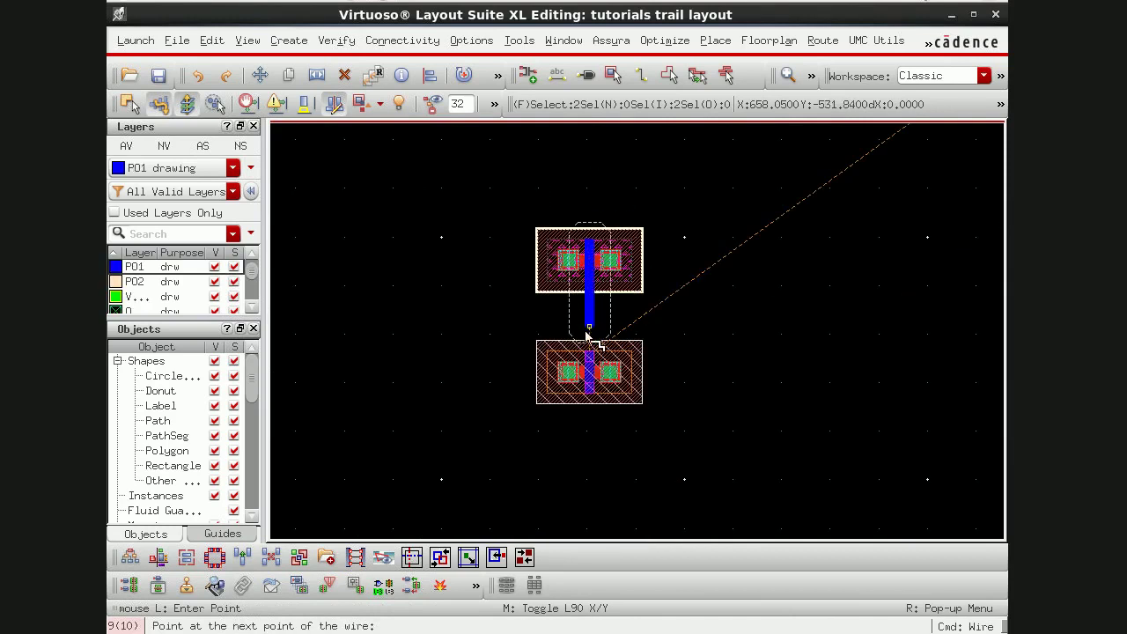
double_click(588, 342)
click(591, 319)
scroll(819, 320, down, 3)
scroll(812, 315, down, 6)
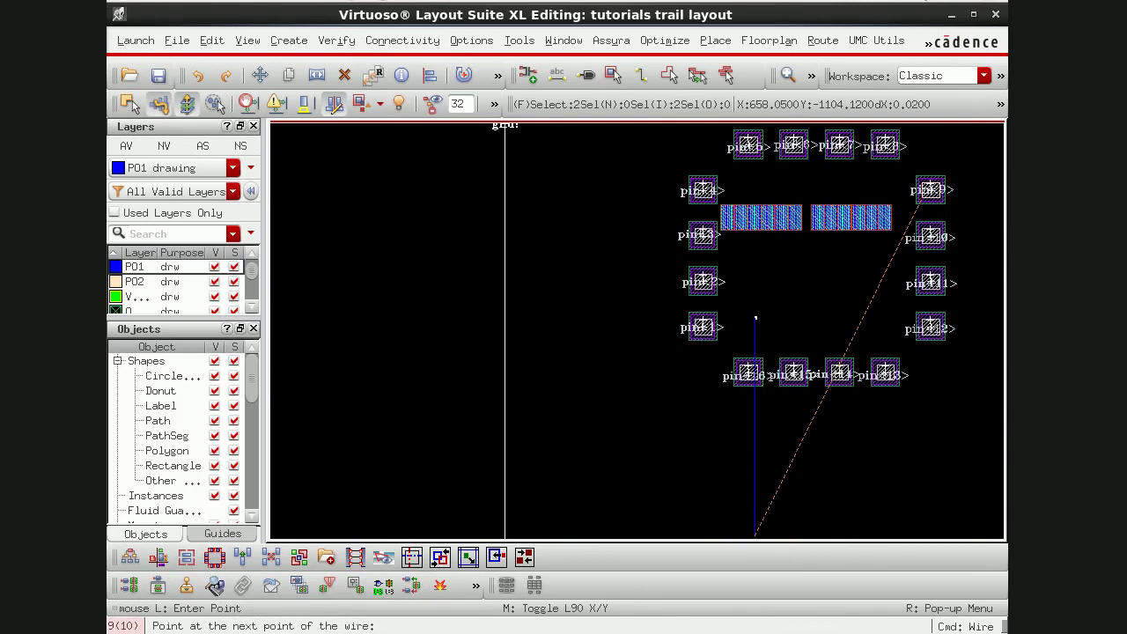
key(alt+Tab)
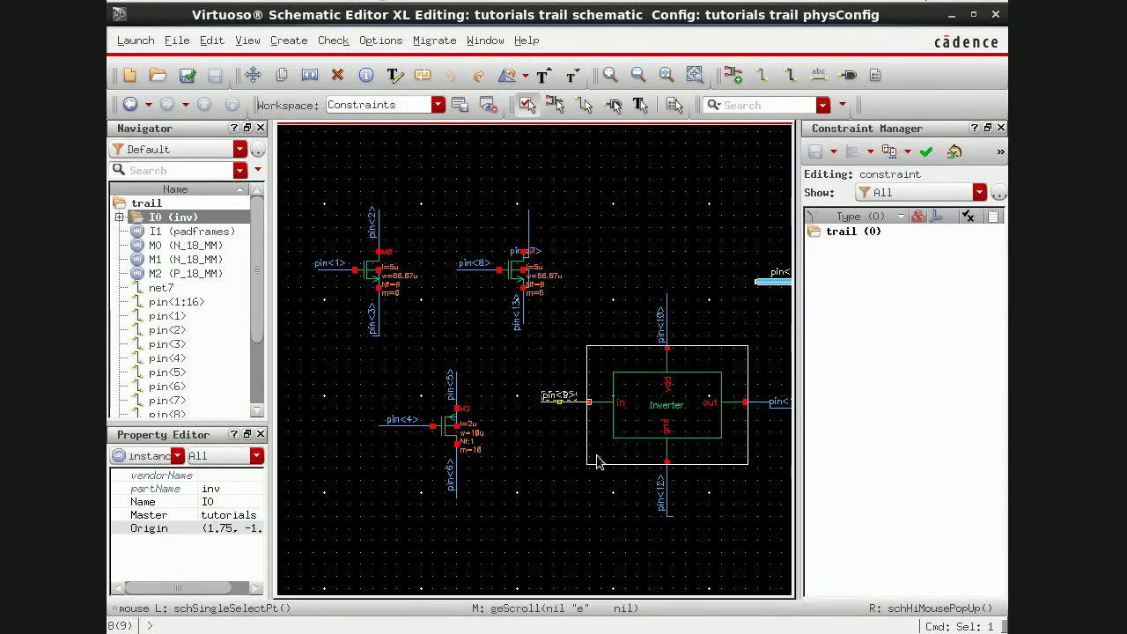
key(alt+Tab)
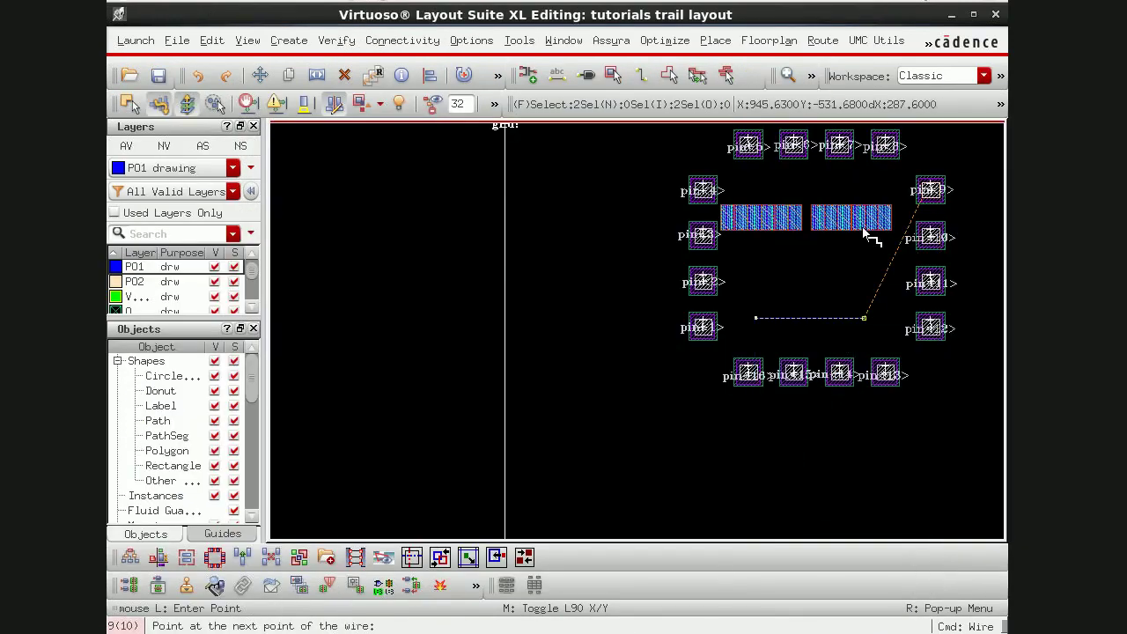